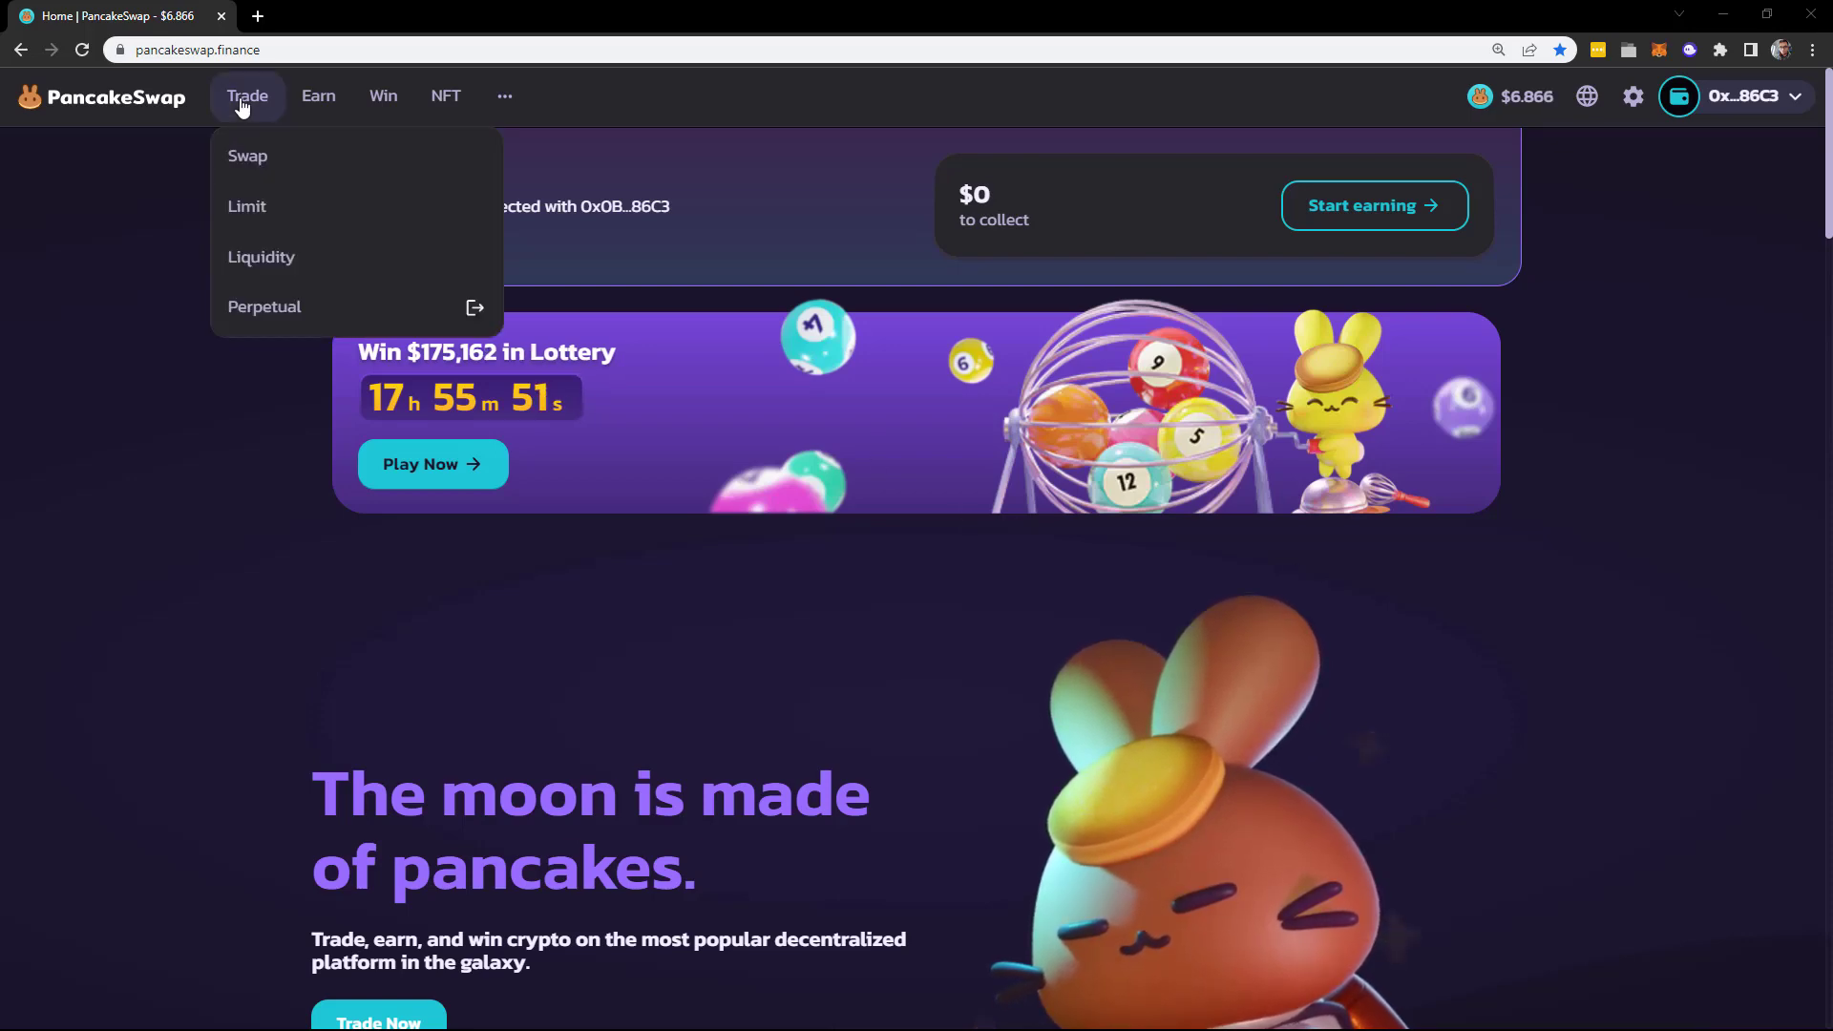
- Open the Farms page and examine the CAKE-BNB pair and the note on staking LP tokens
mouse_move(315, 107)
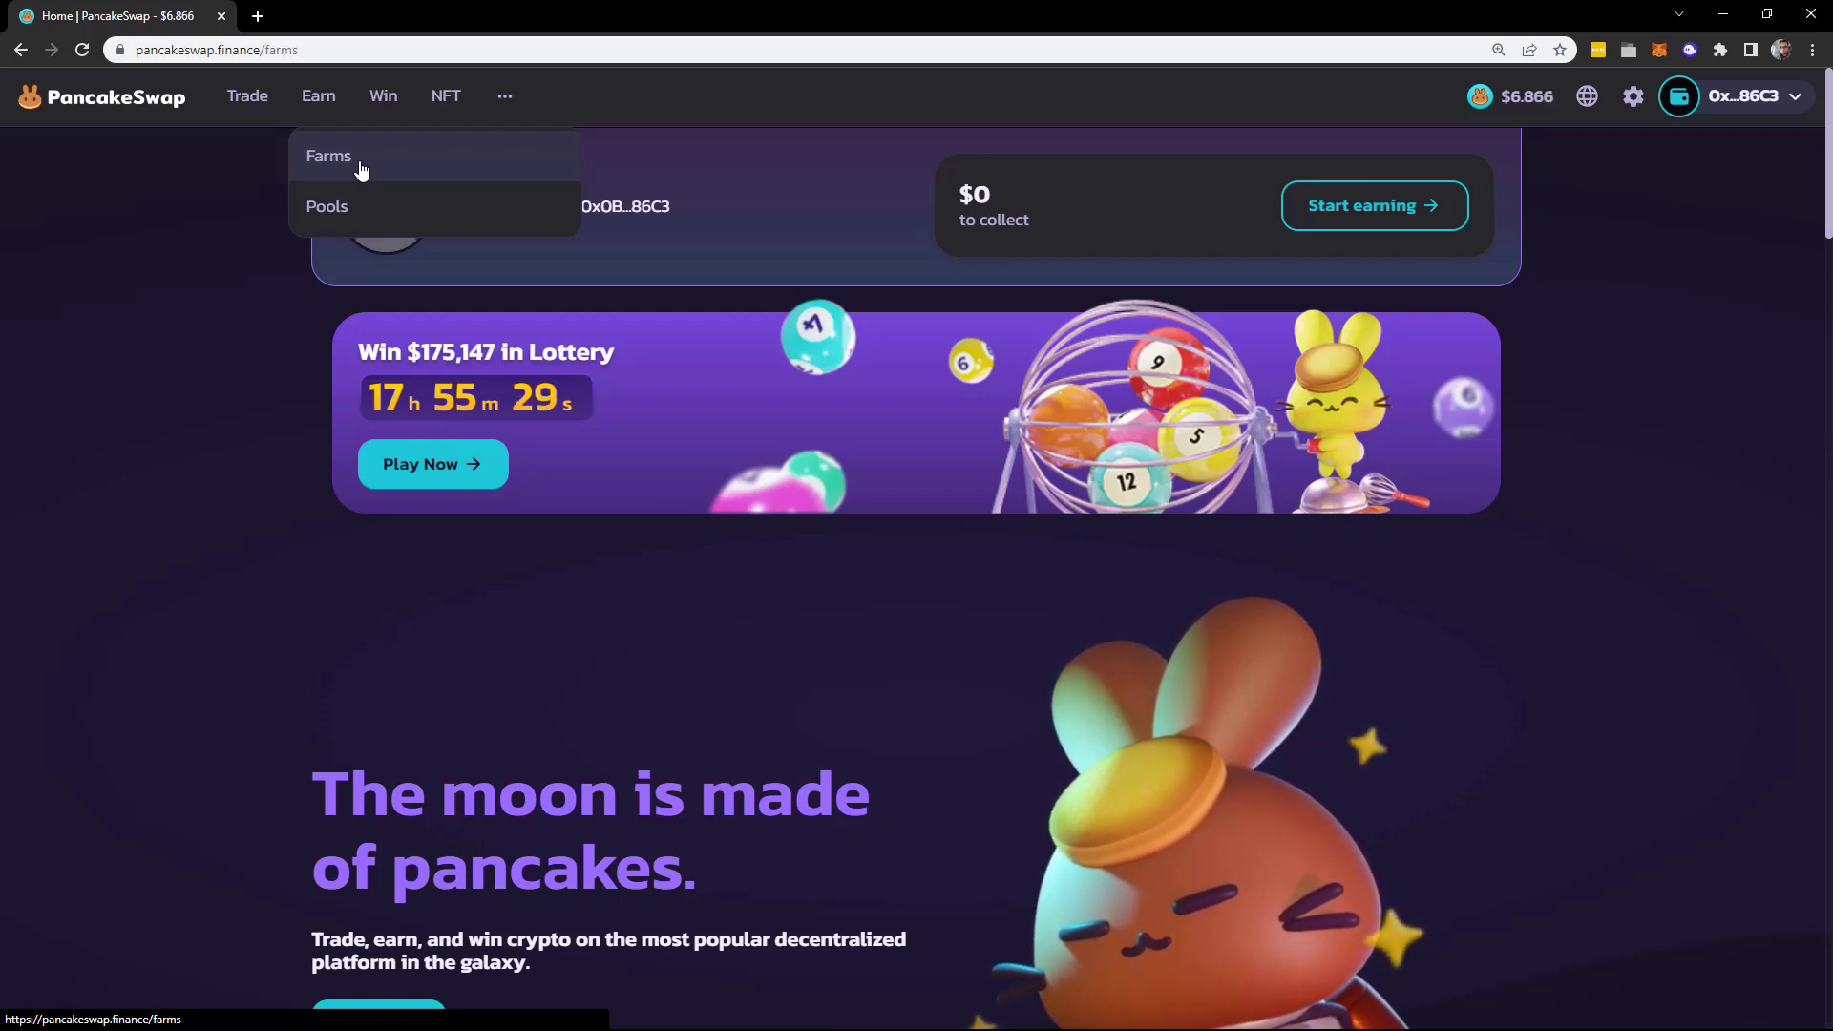
left_click(361, 169)
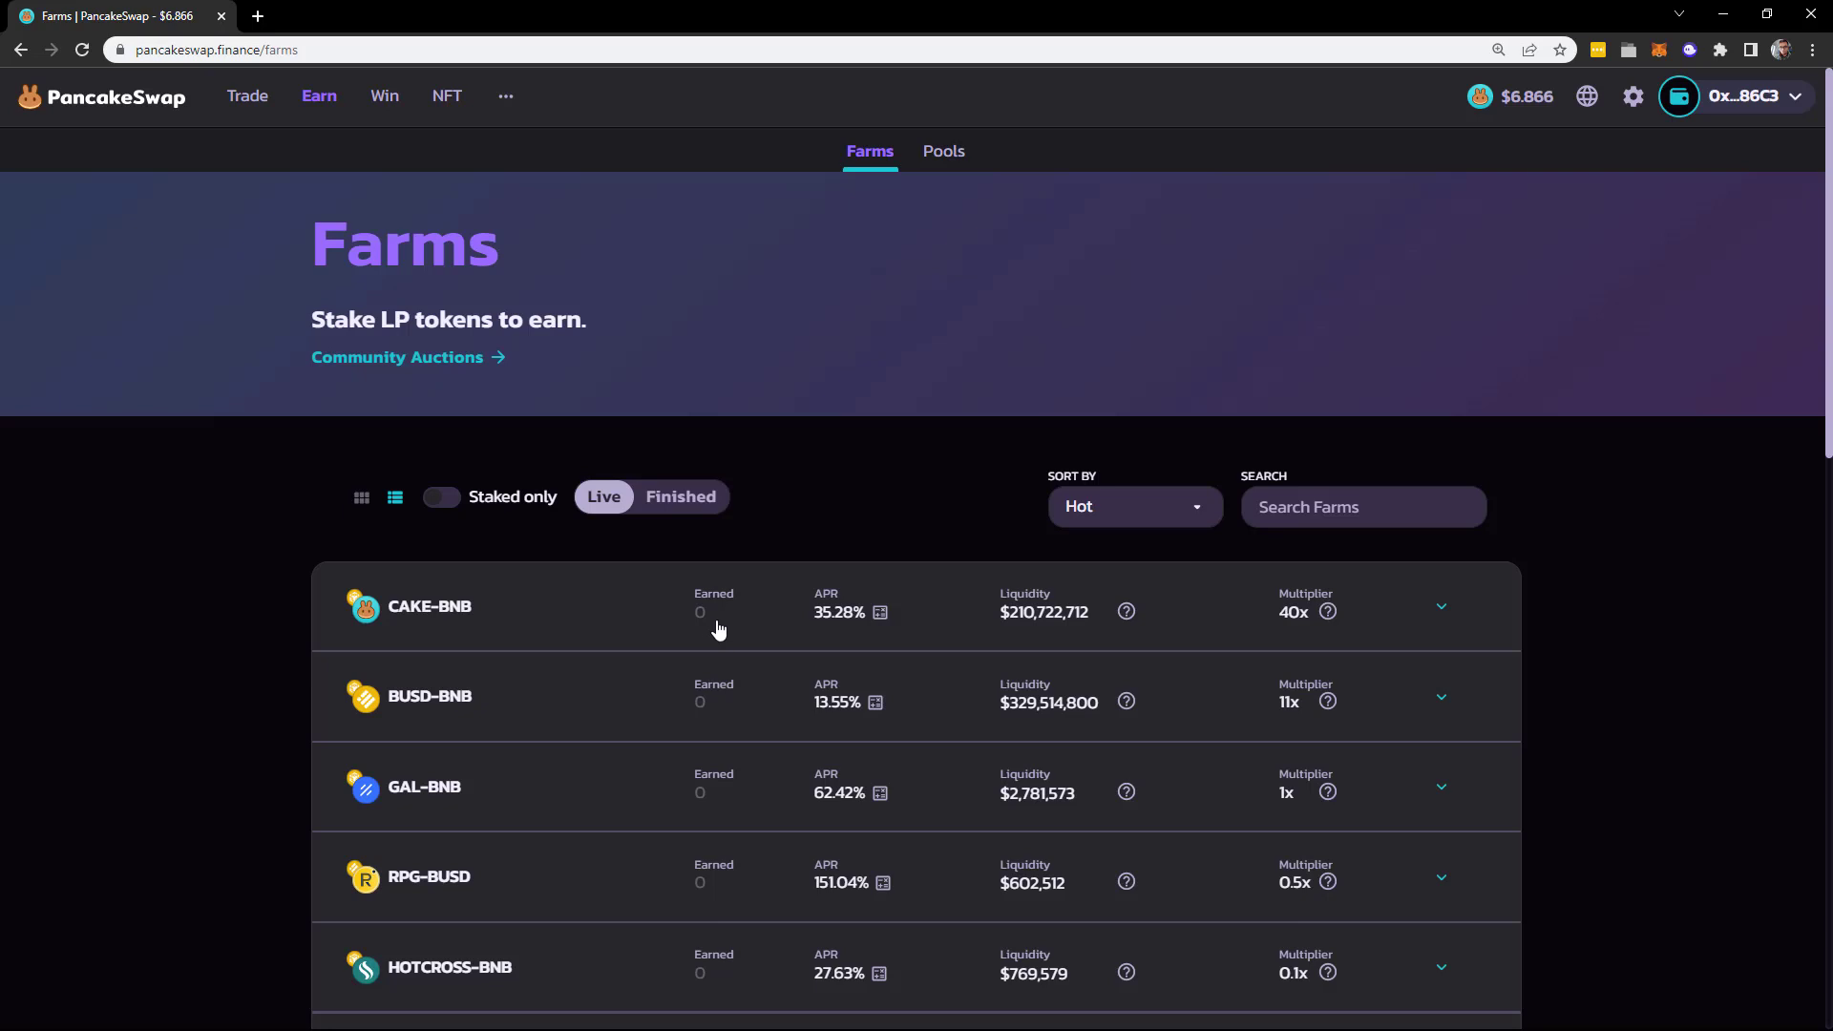
double_click(416, 616)
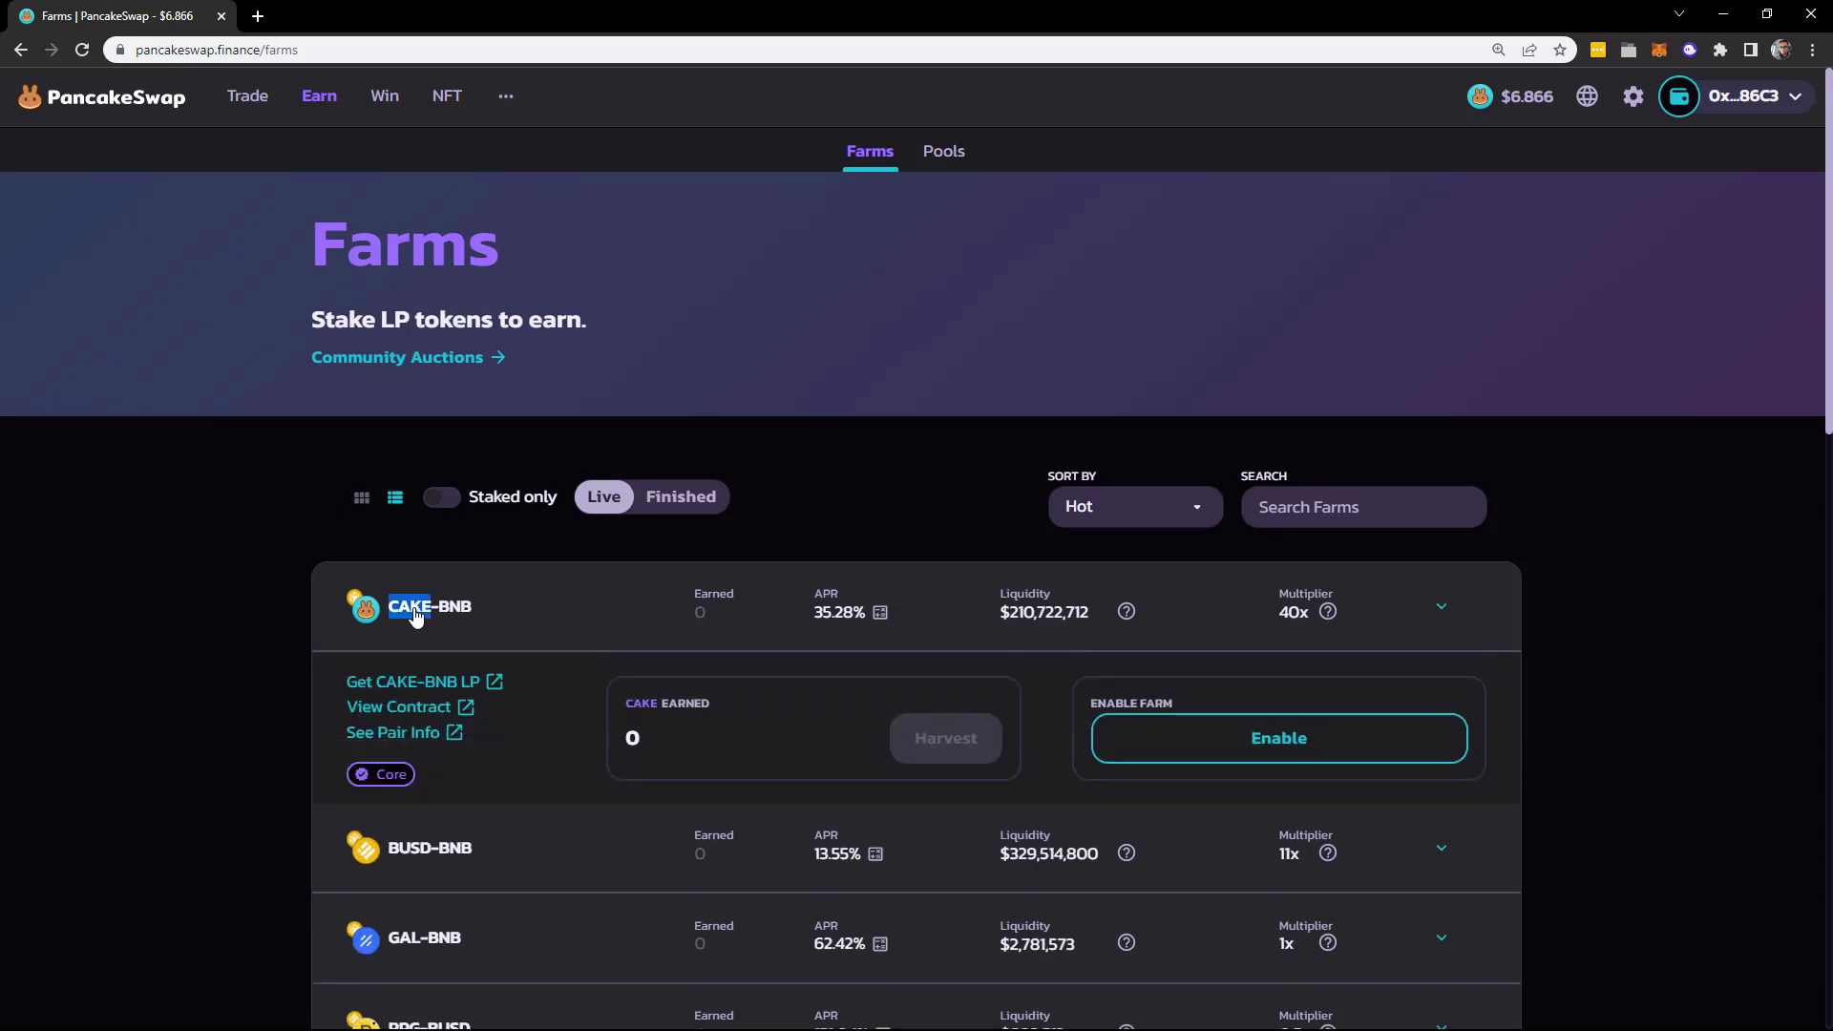
double_click(454, 616)
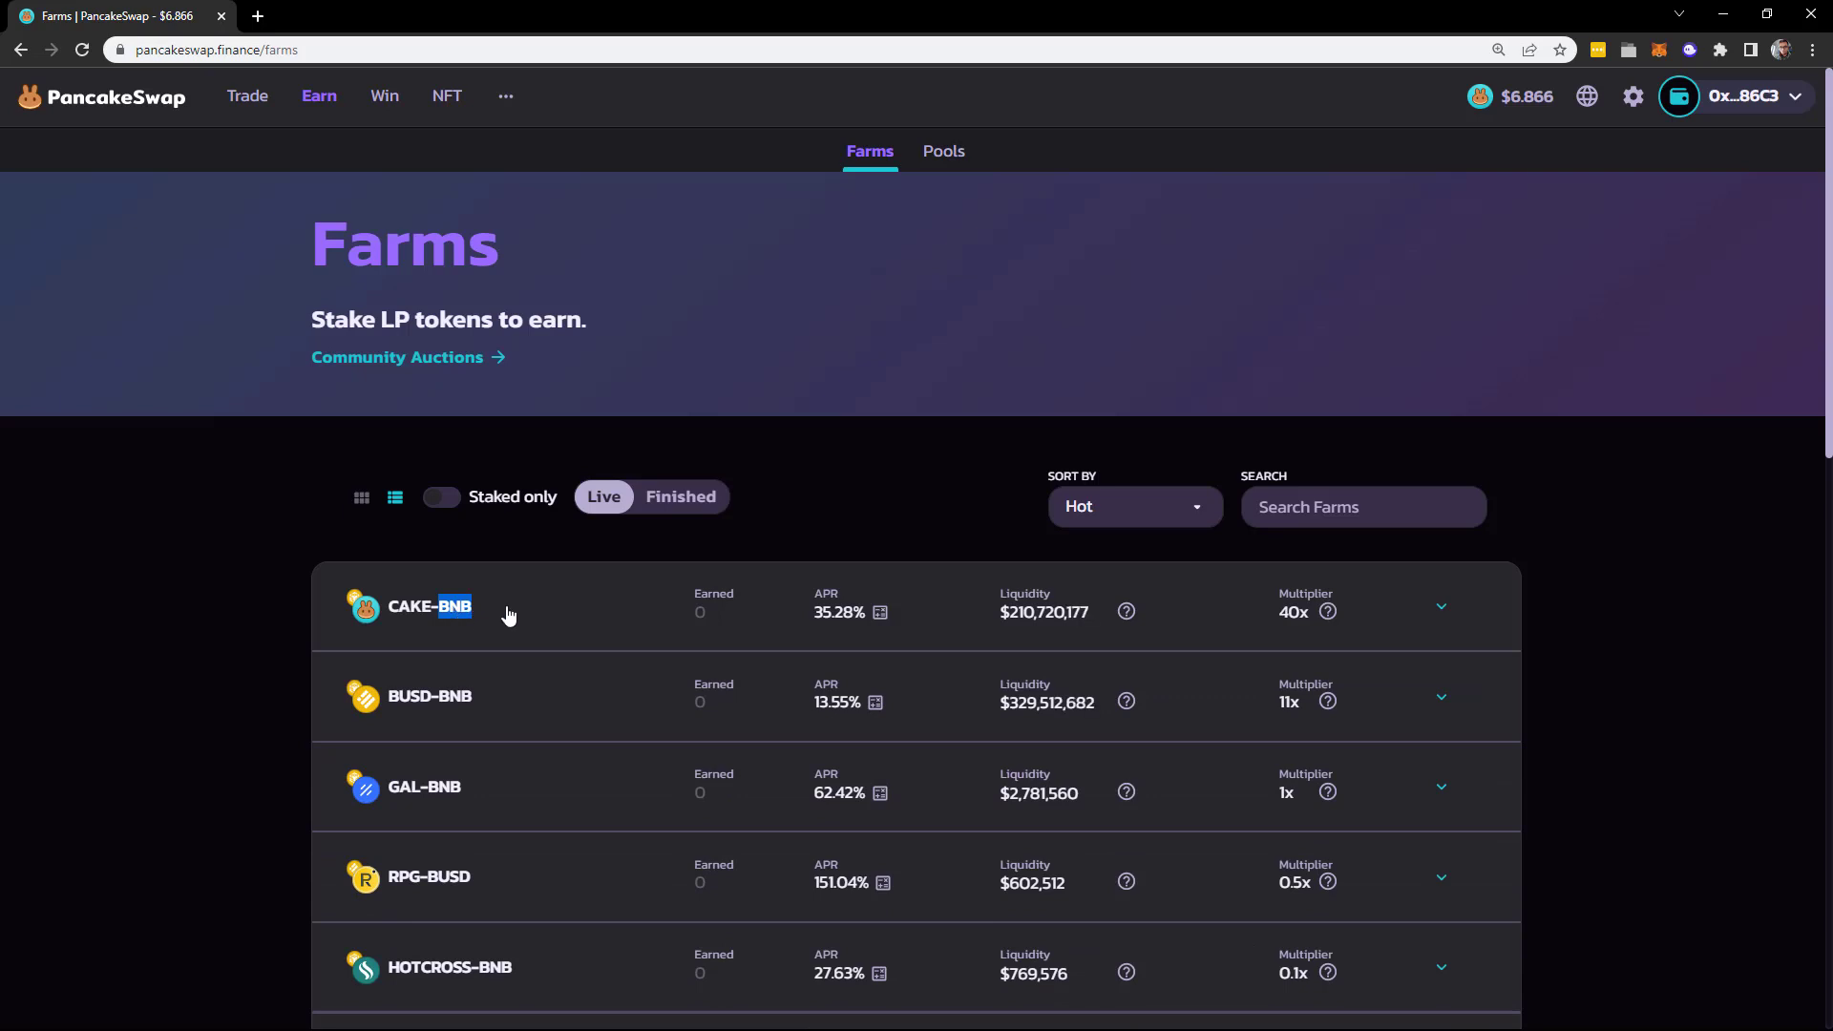
double_click(411, 616)
left_click_drag(382, 320, 494, 320)
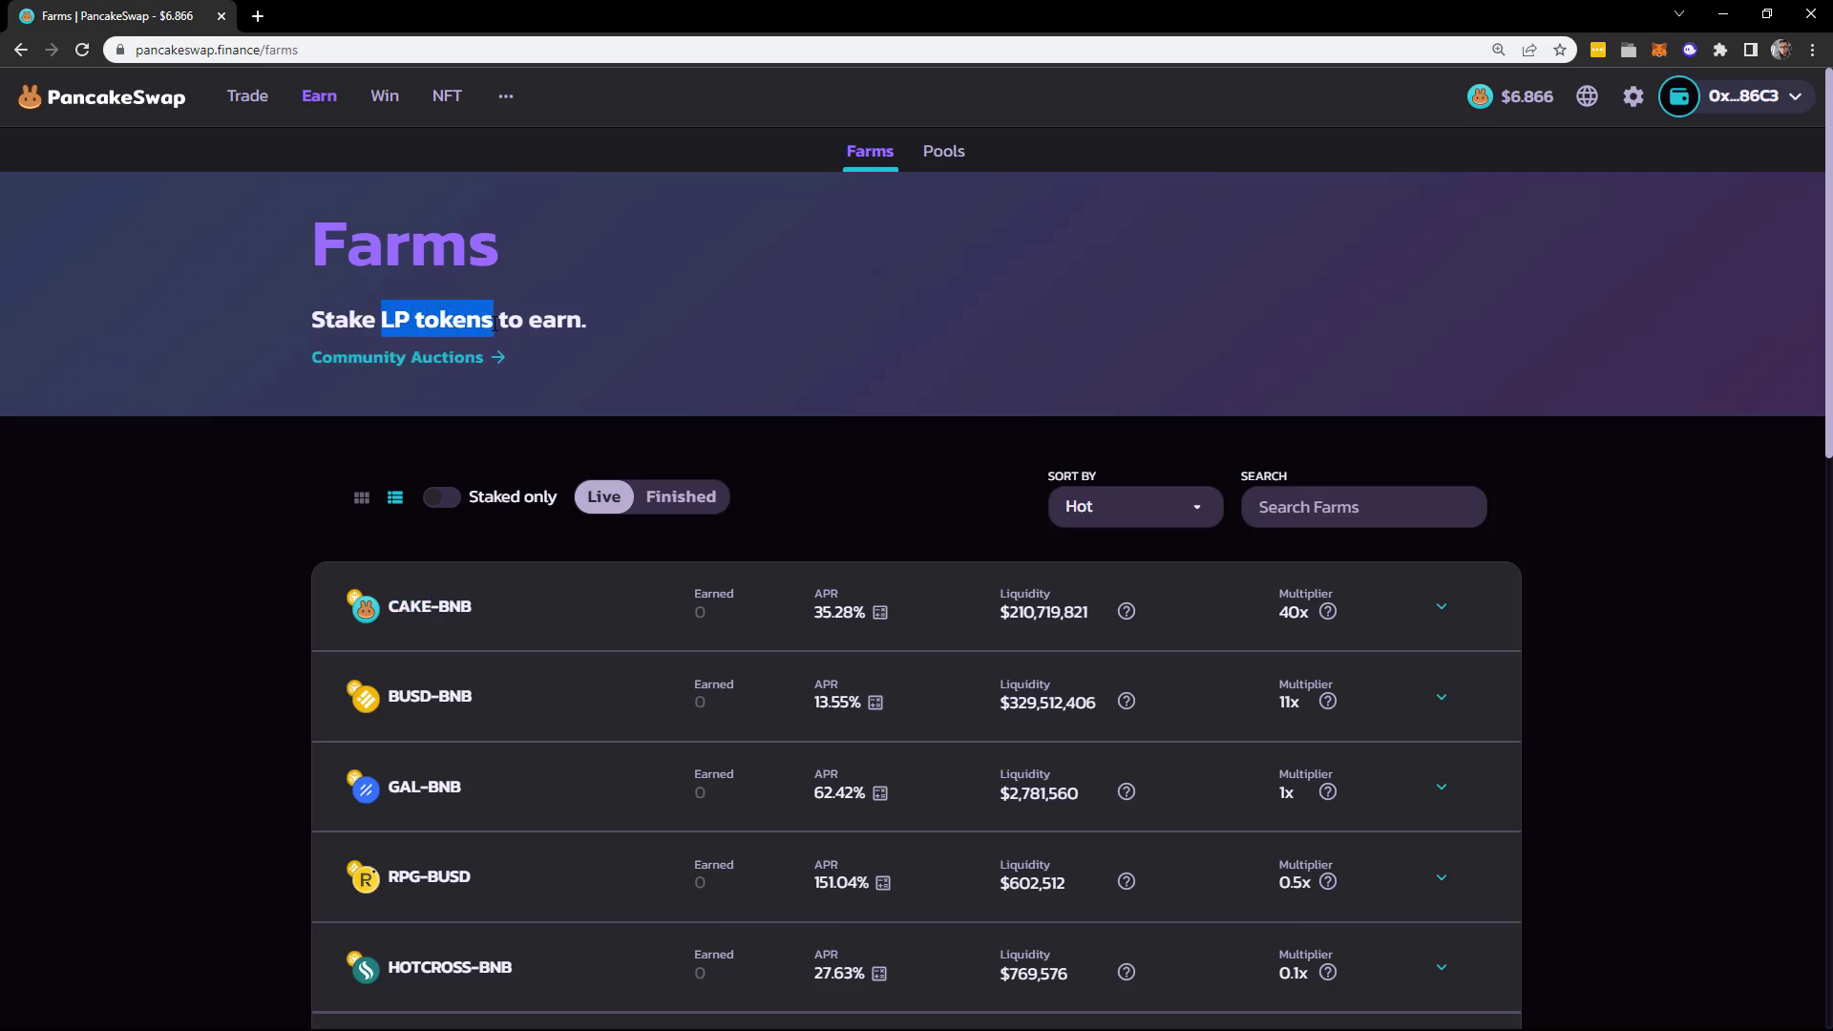
- Calculate the CAKE-BNB farm's one-year ROI for a 1000 USD stake with compounding turned off, and close the calculator
left_click(879, 613)
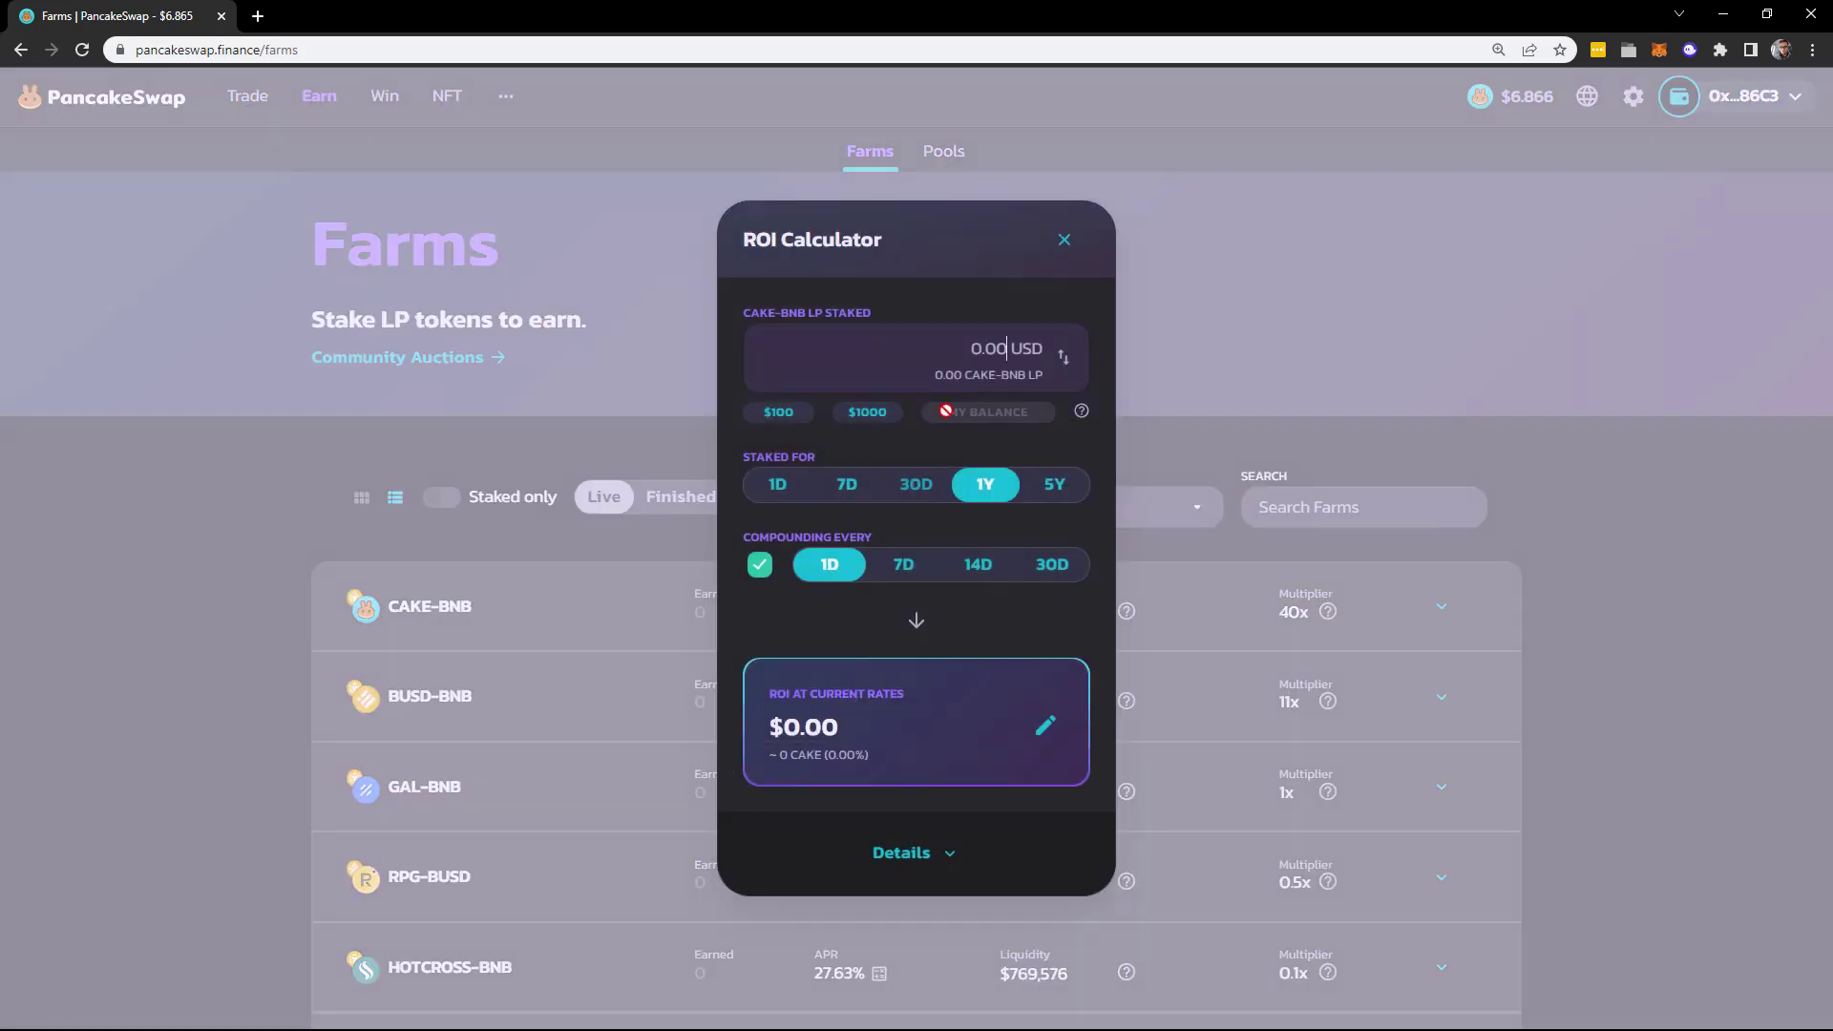
left_click(976, 399)
type("10000")
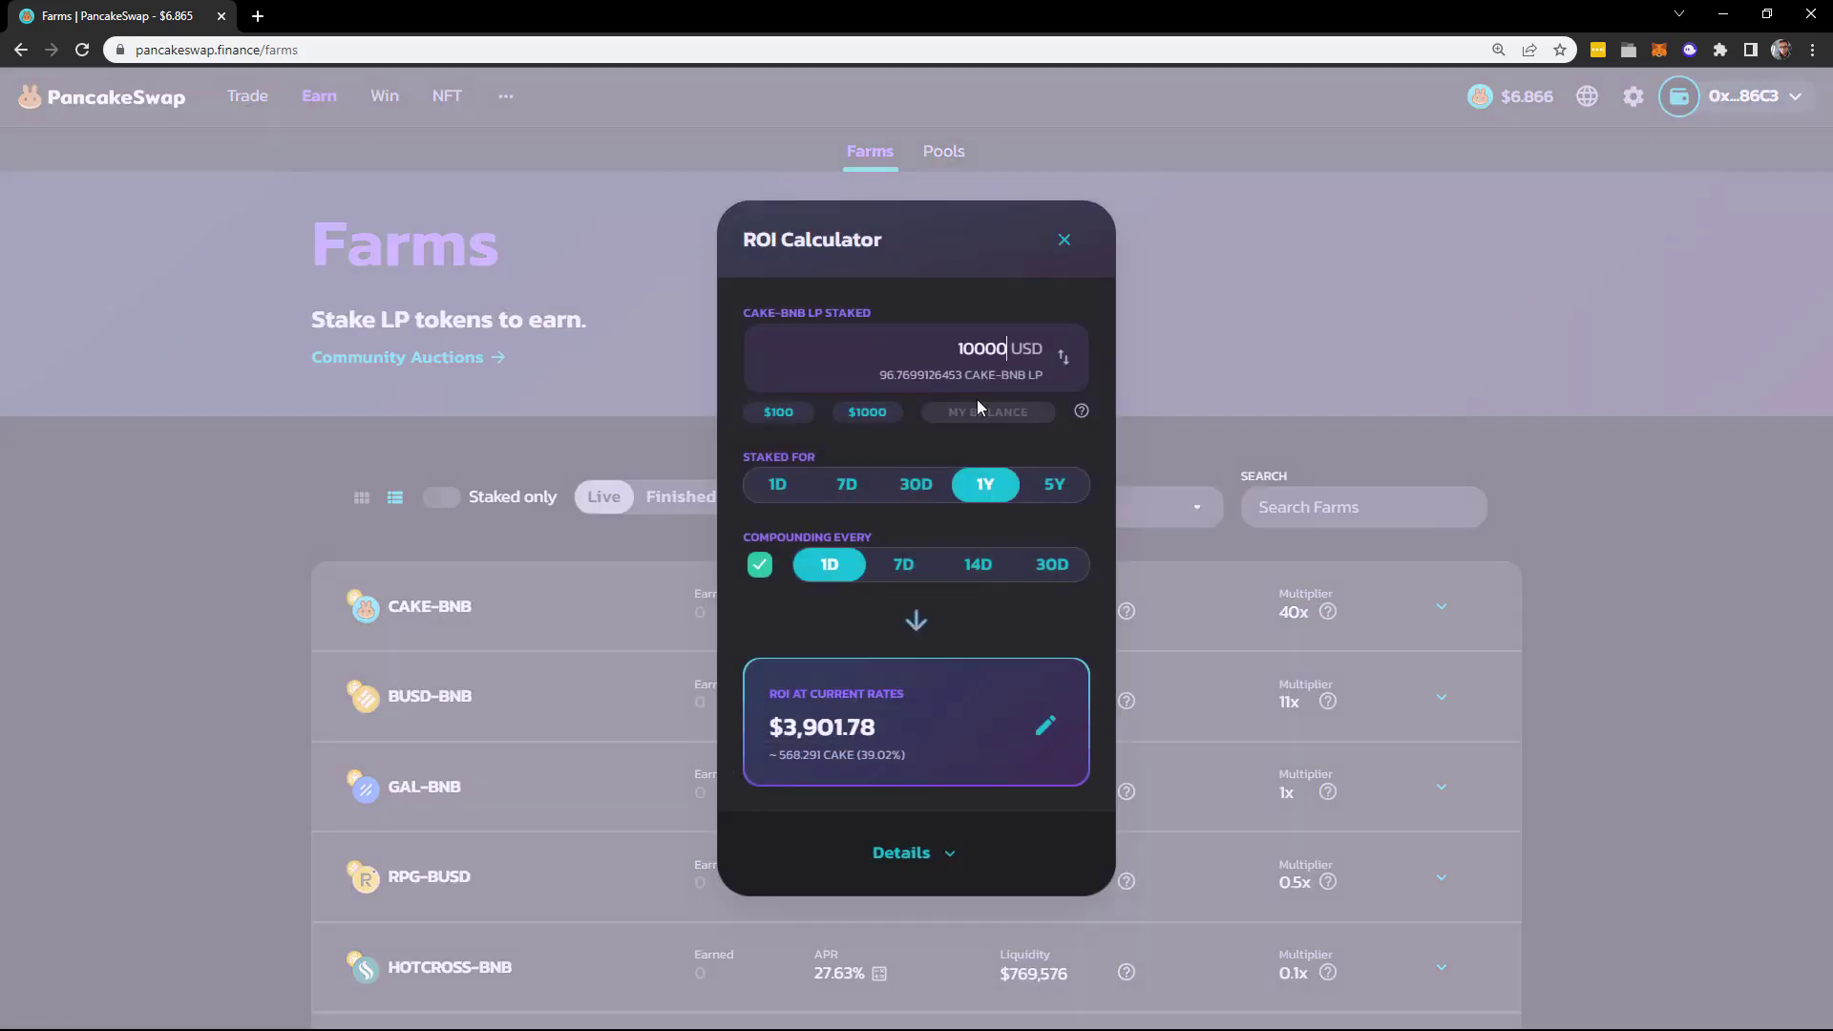
key("BackSpace")
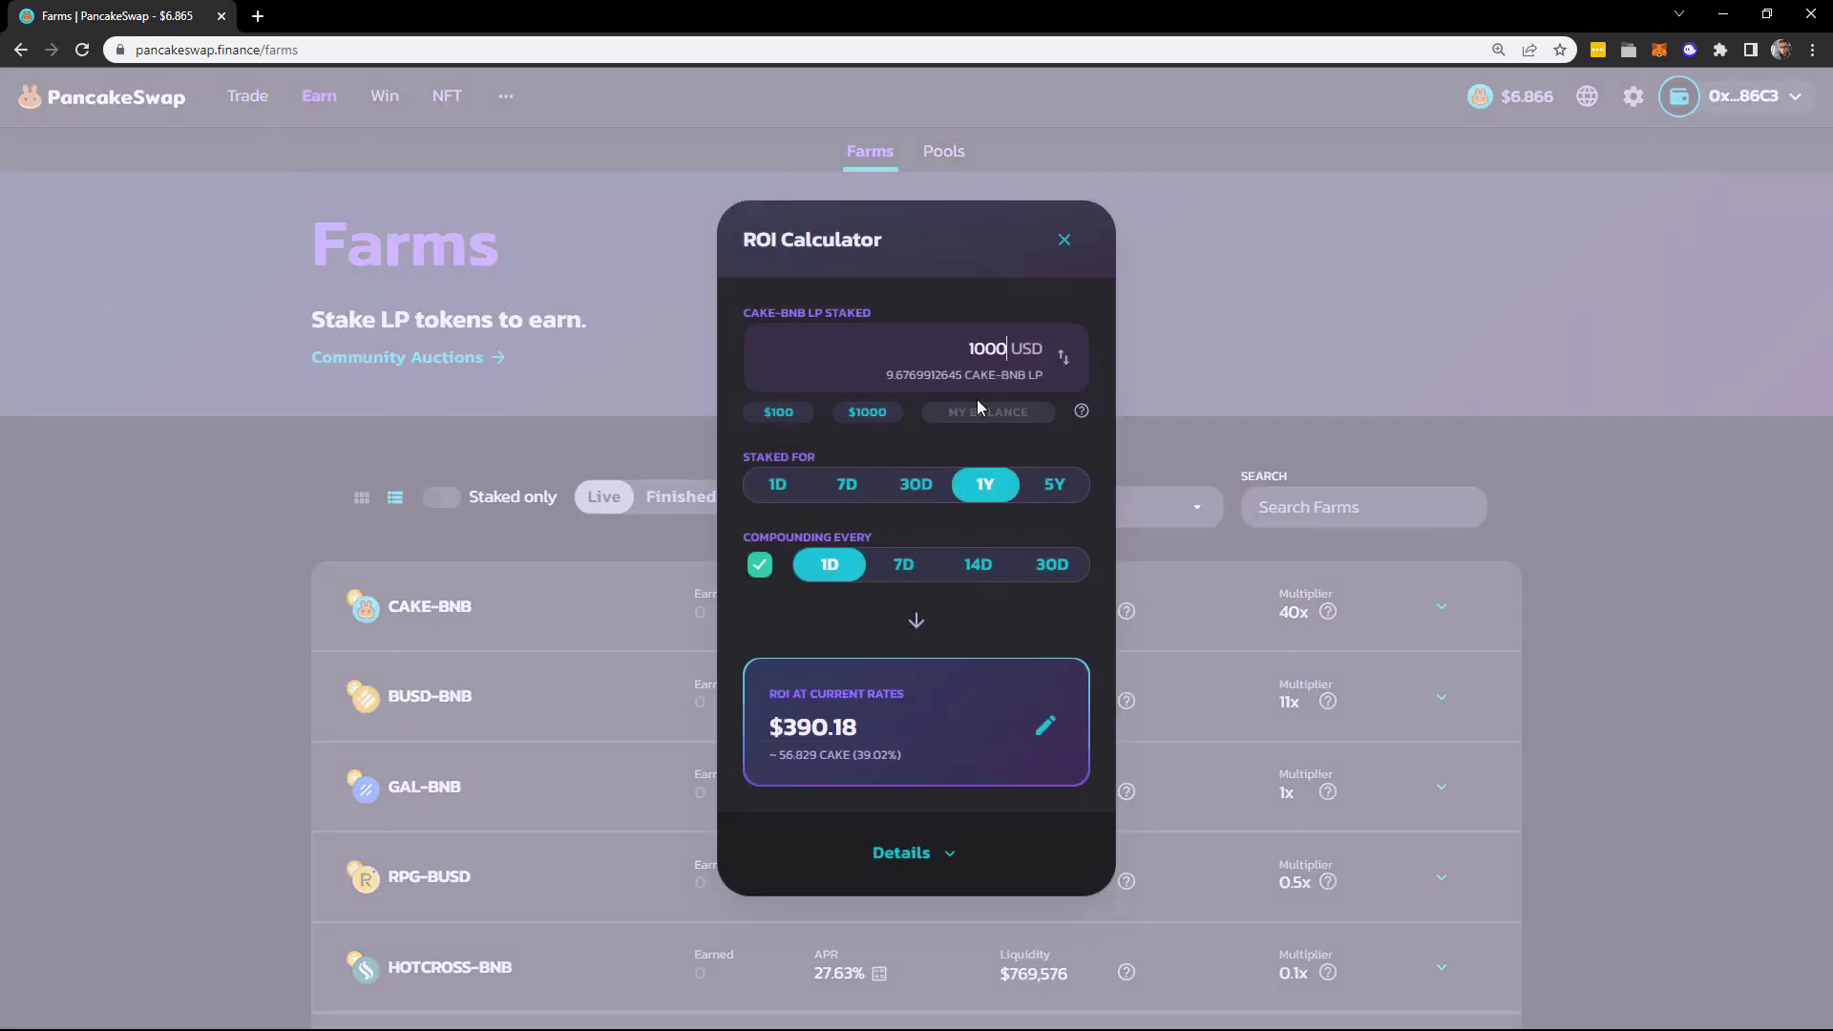
left_click(761, 566)
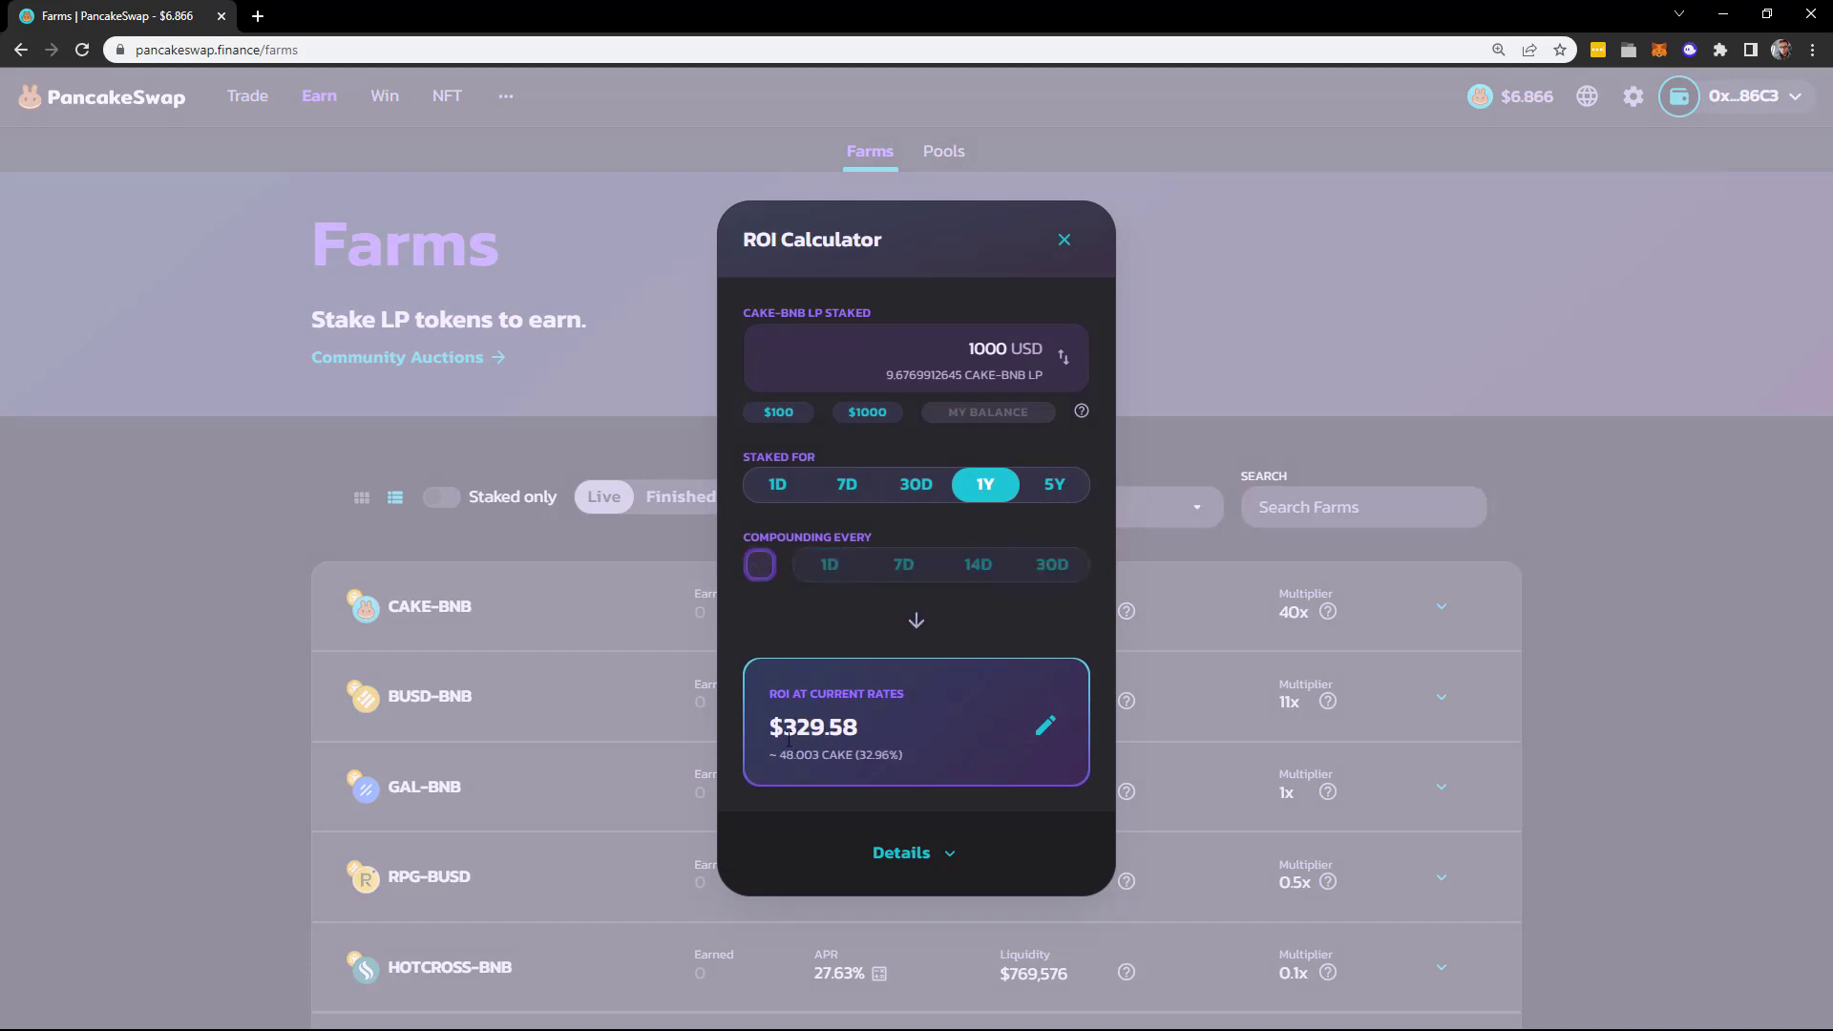
left_click_drag(788, 738, 865, 733)
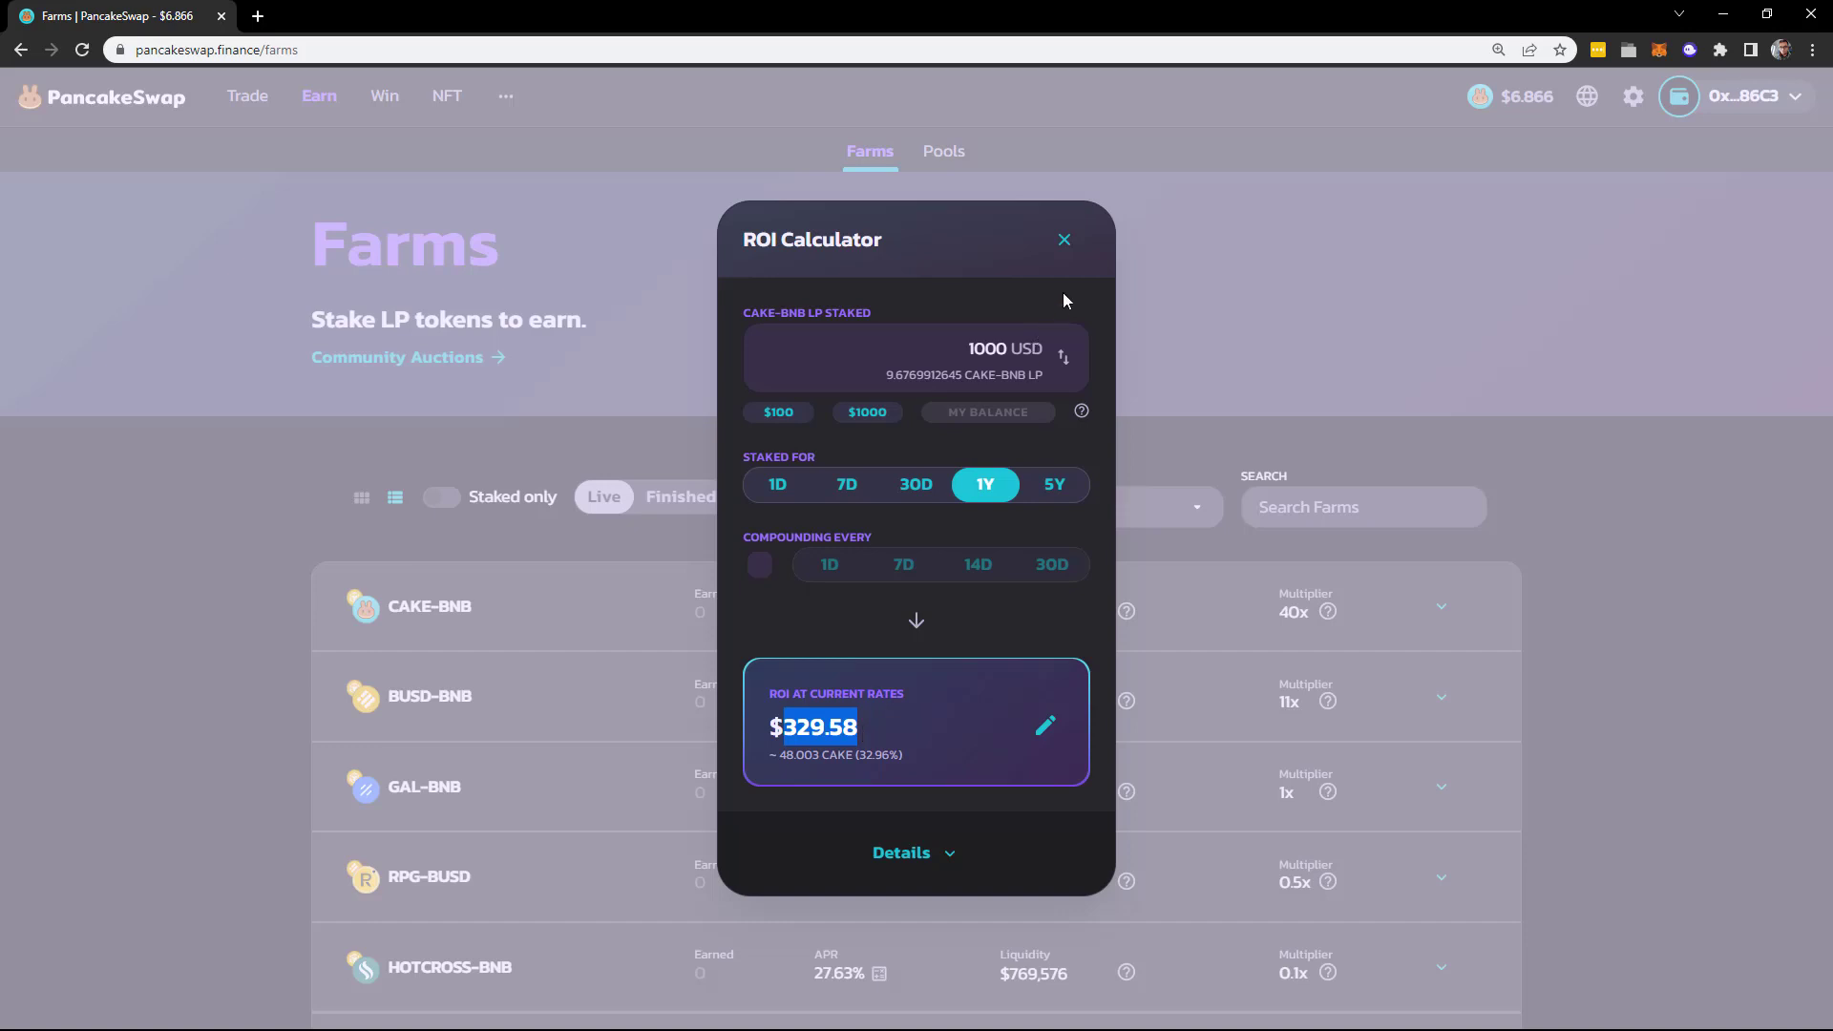
left_click(1065, 241)
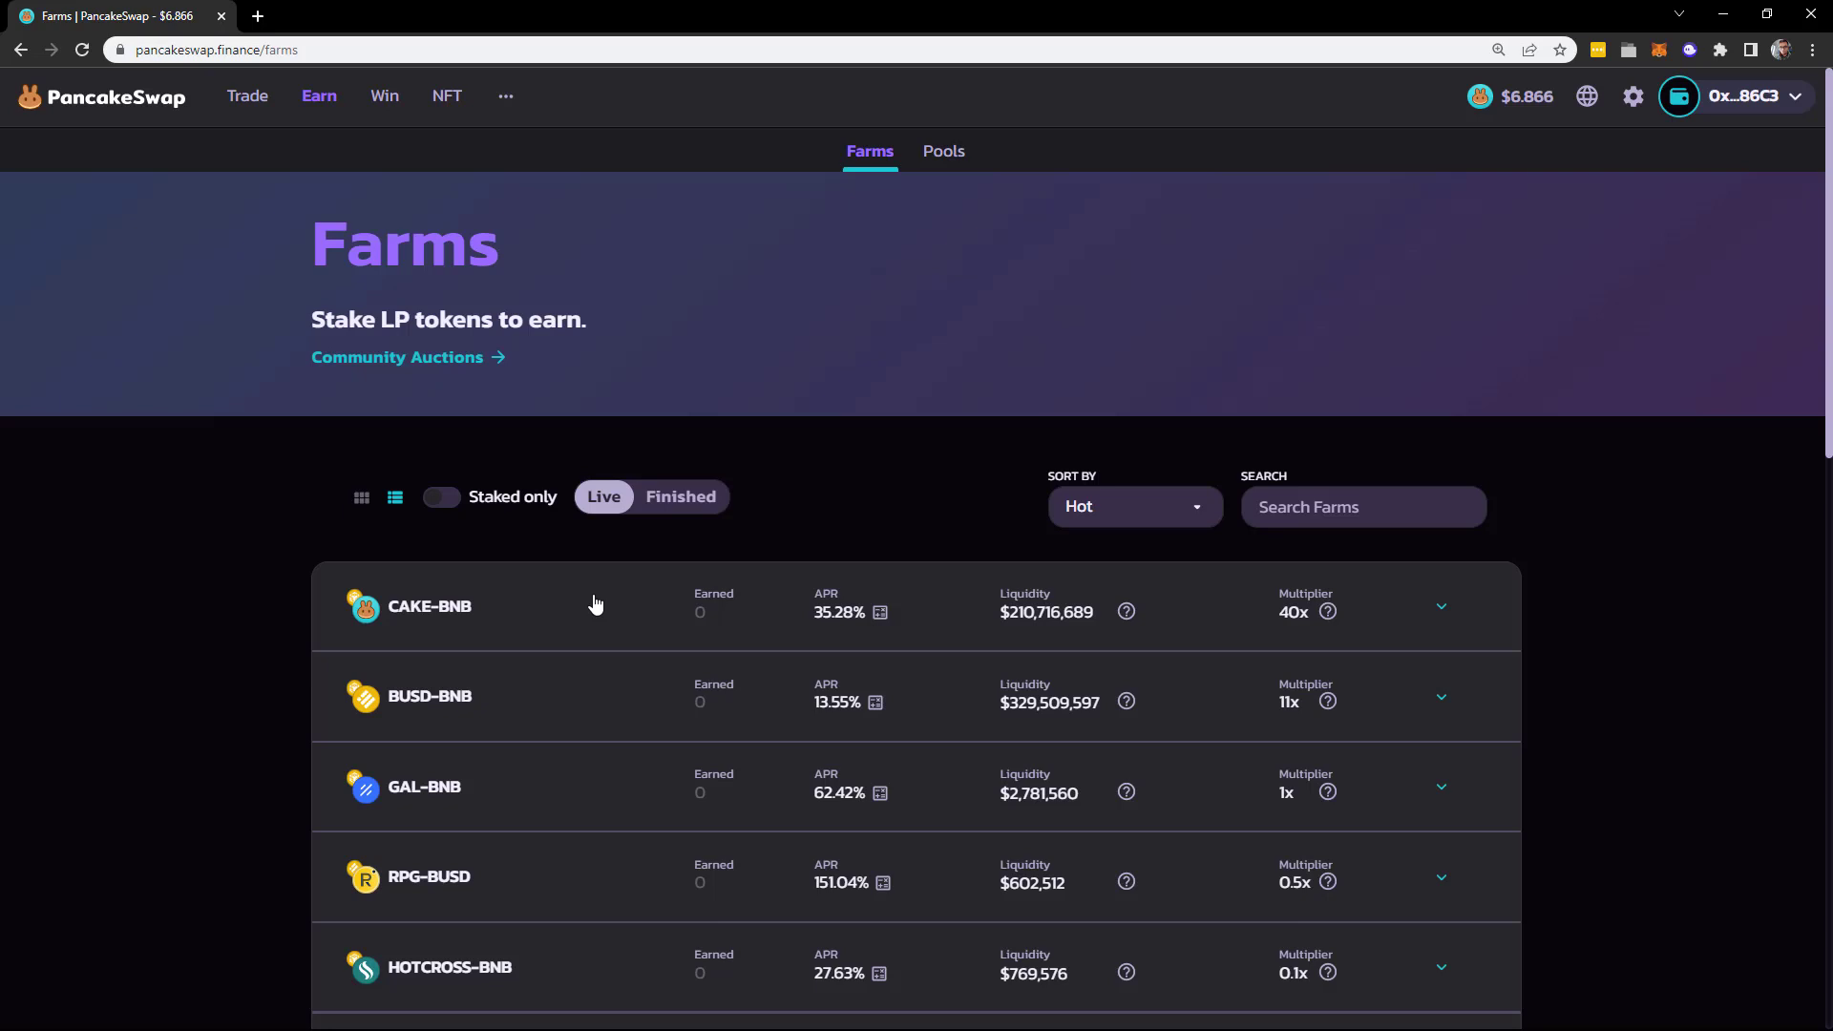
- Examine the two tokens of the CAKE-BNB farm and look through the other live farms in the list
left_click(404, 613)
double_click(420, 609)
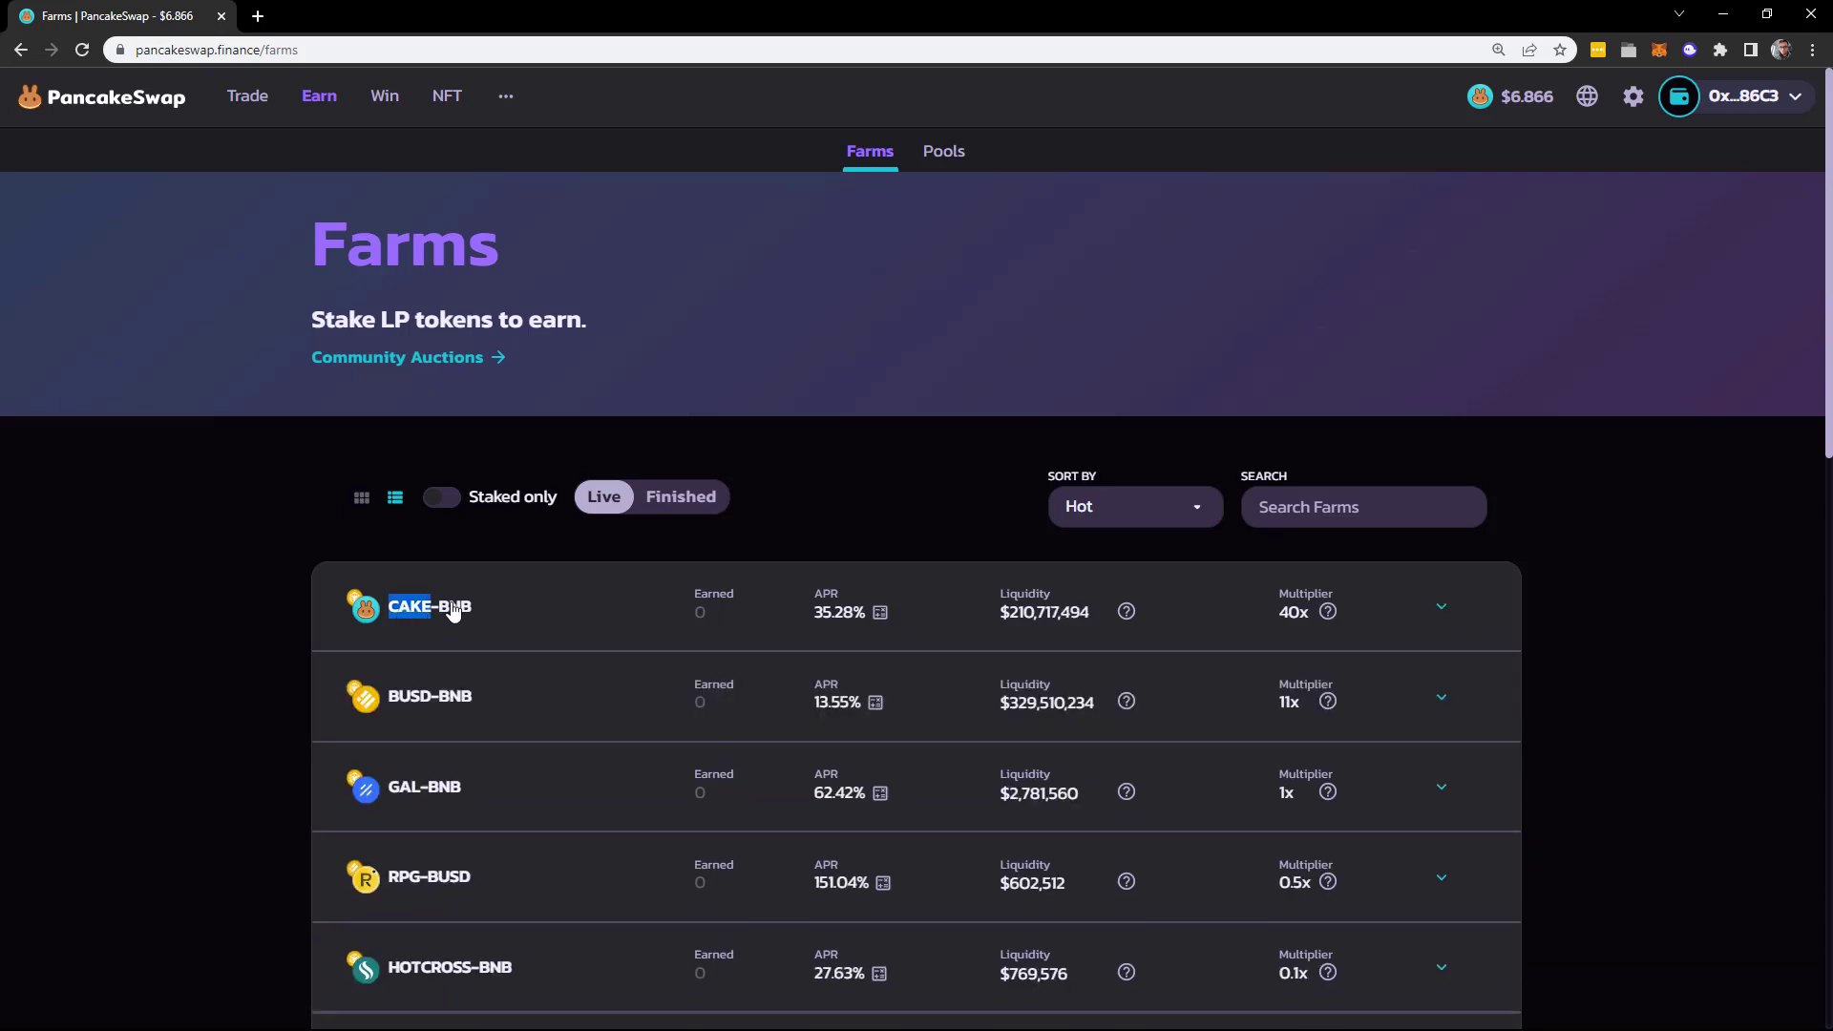
double_click(453, 612)
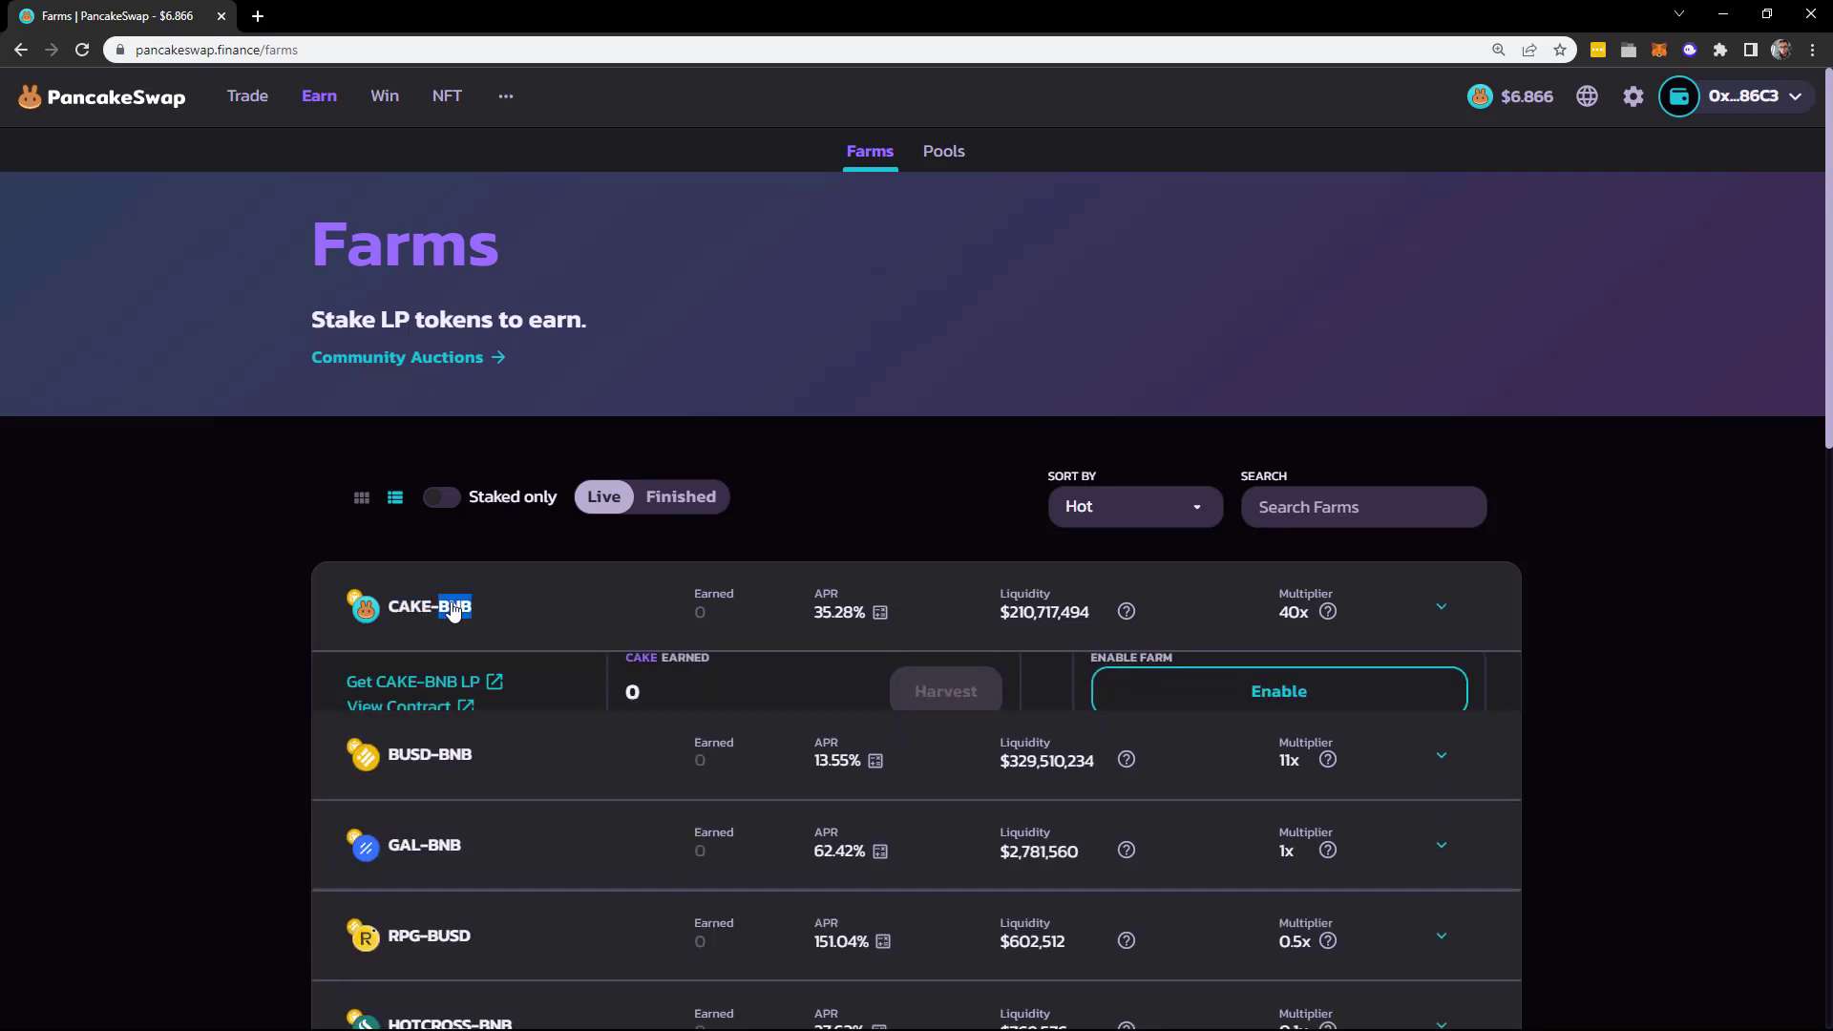
double_click(418, 612)
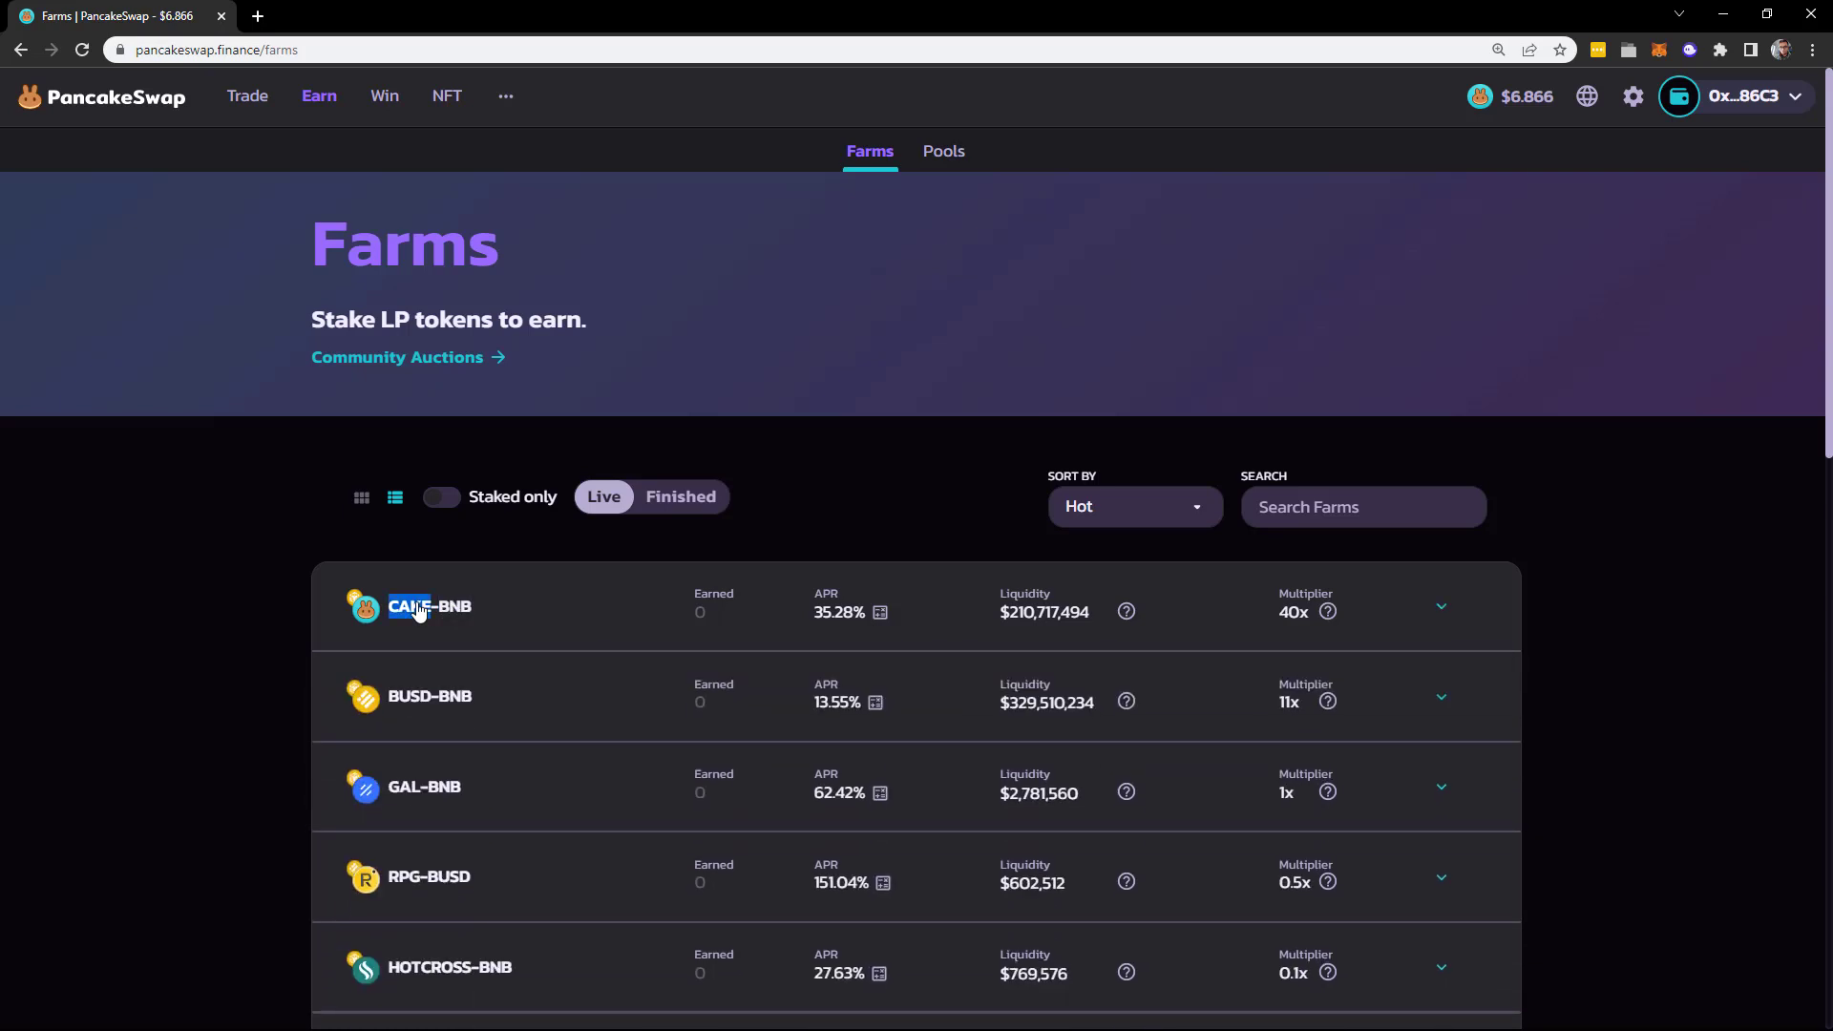
left_click(468, 612)
left_click(468, 612)
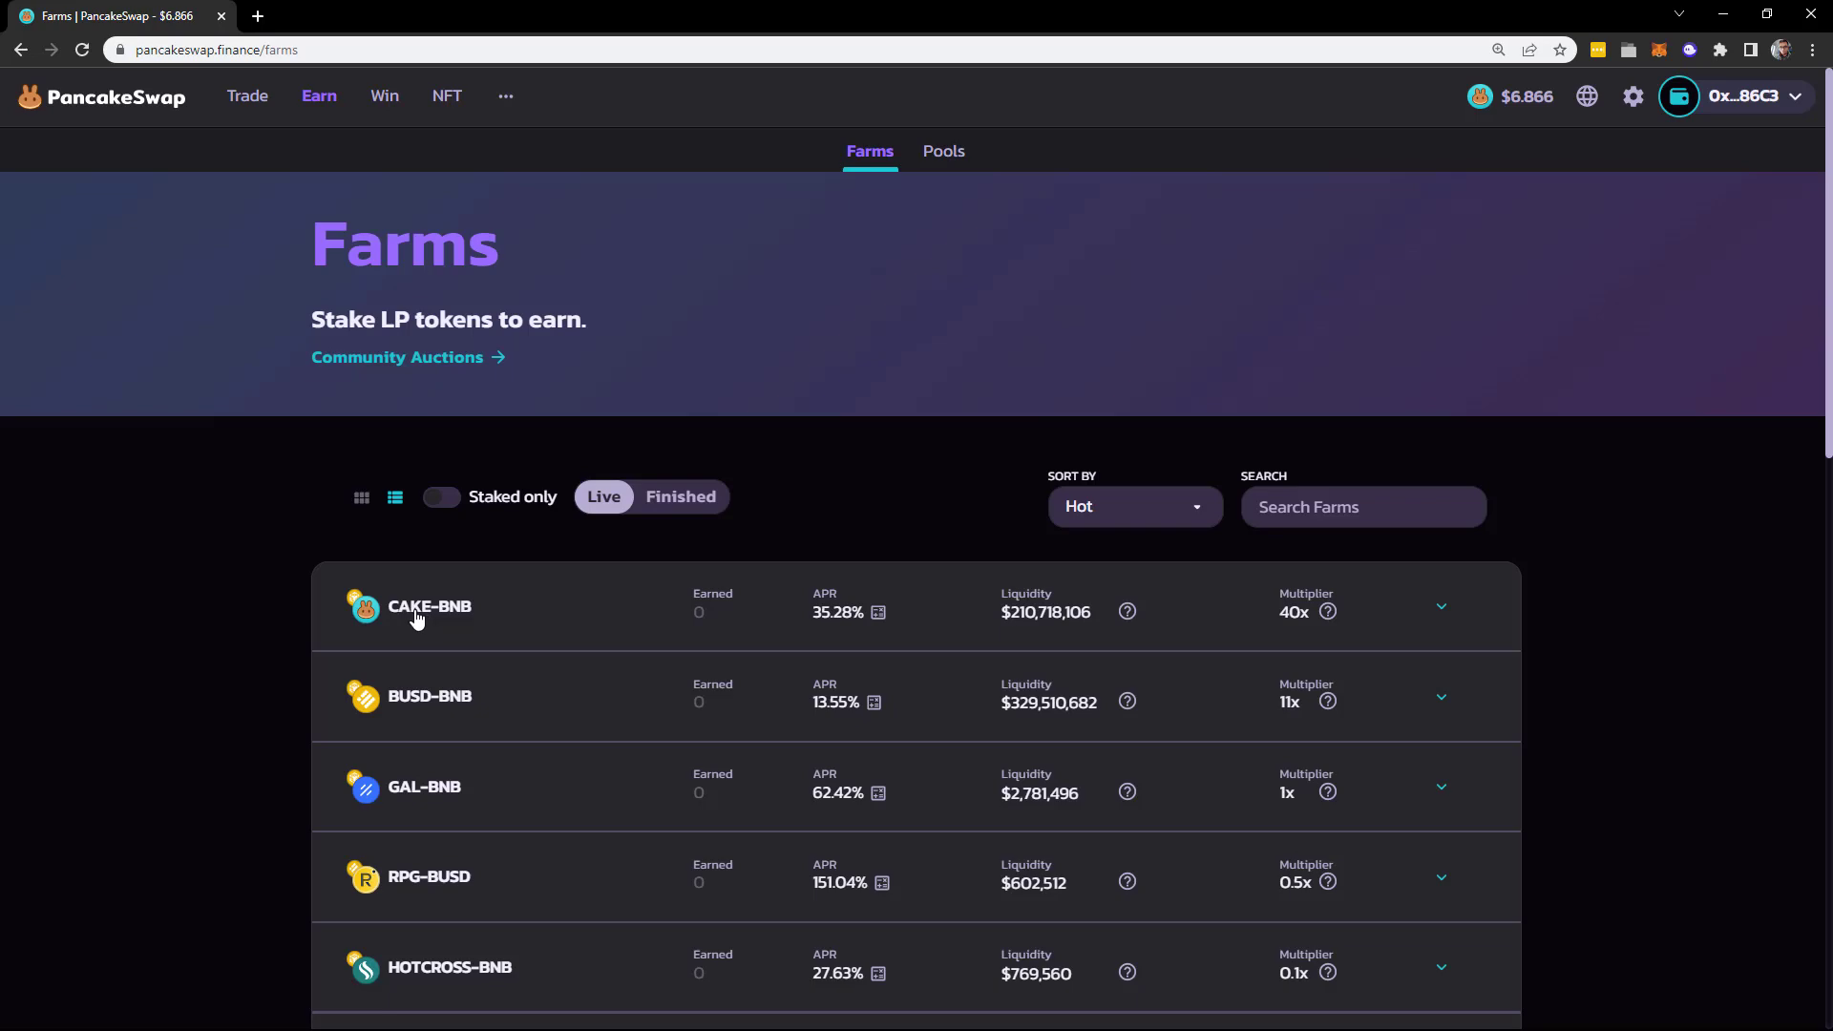
scroll(1062, 422, "down", 8)
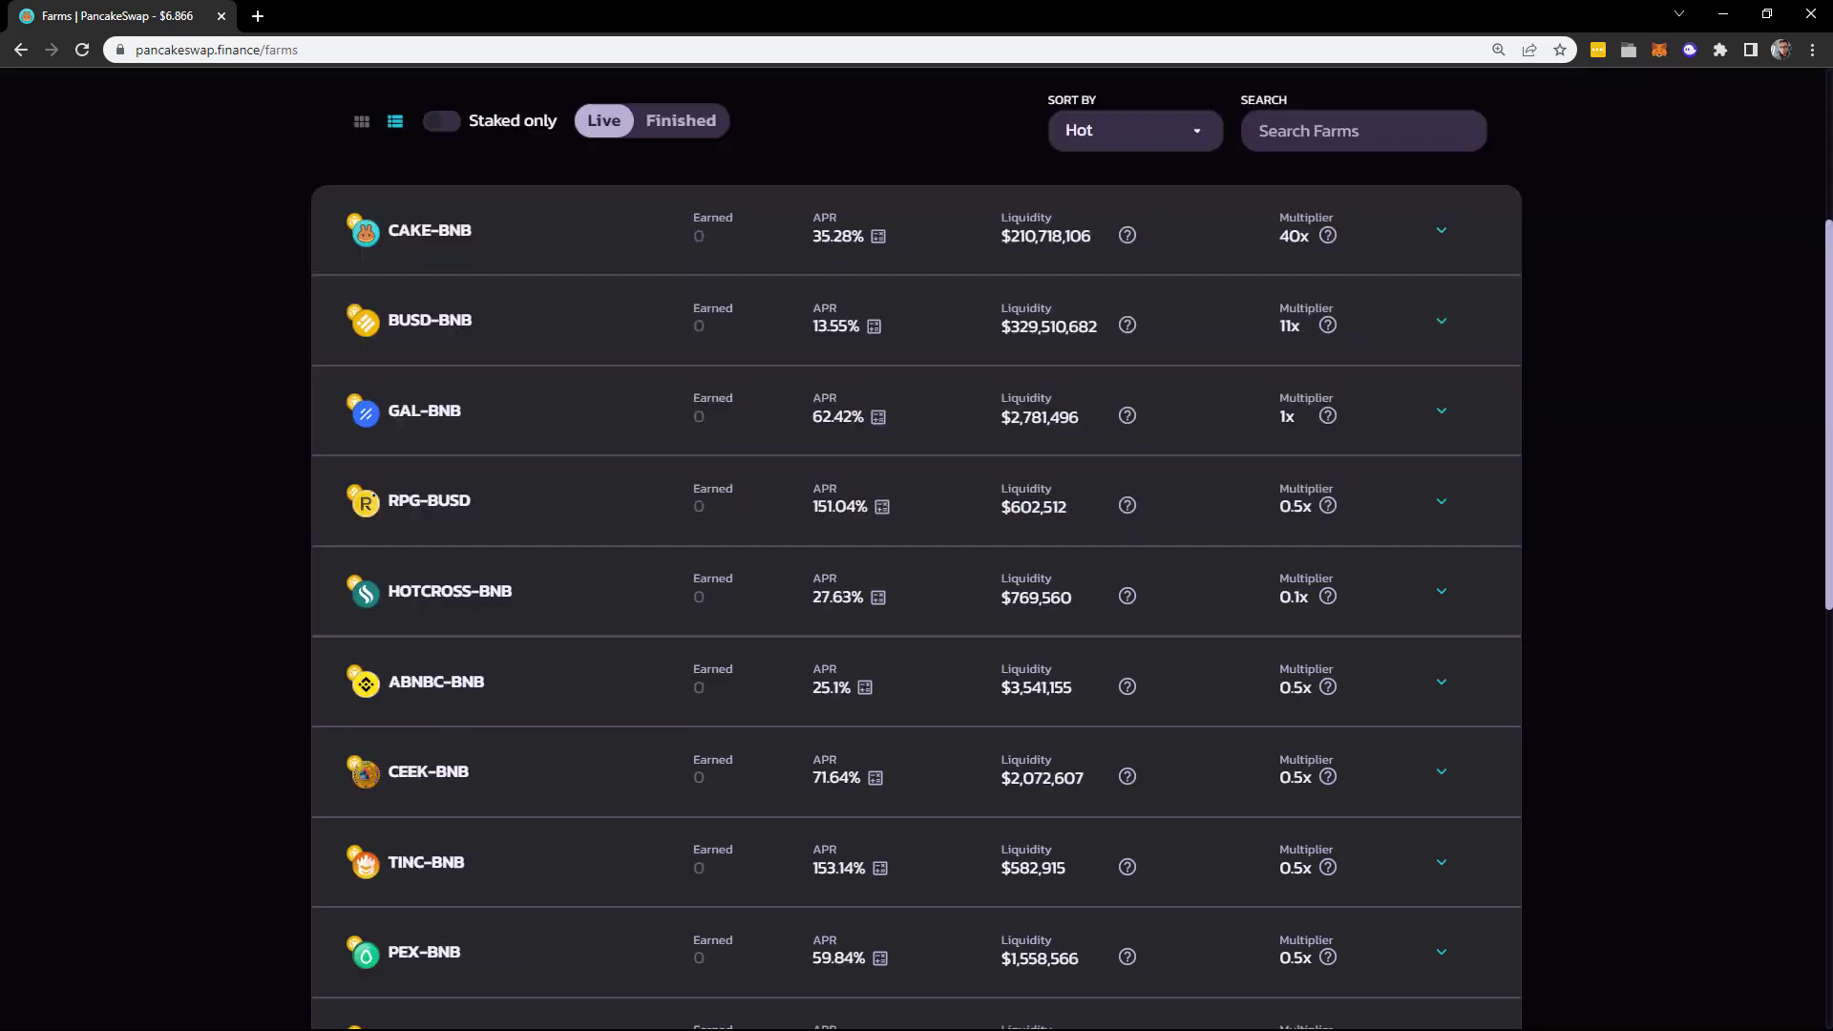
scroll(1425, 366, "up", 8)
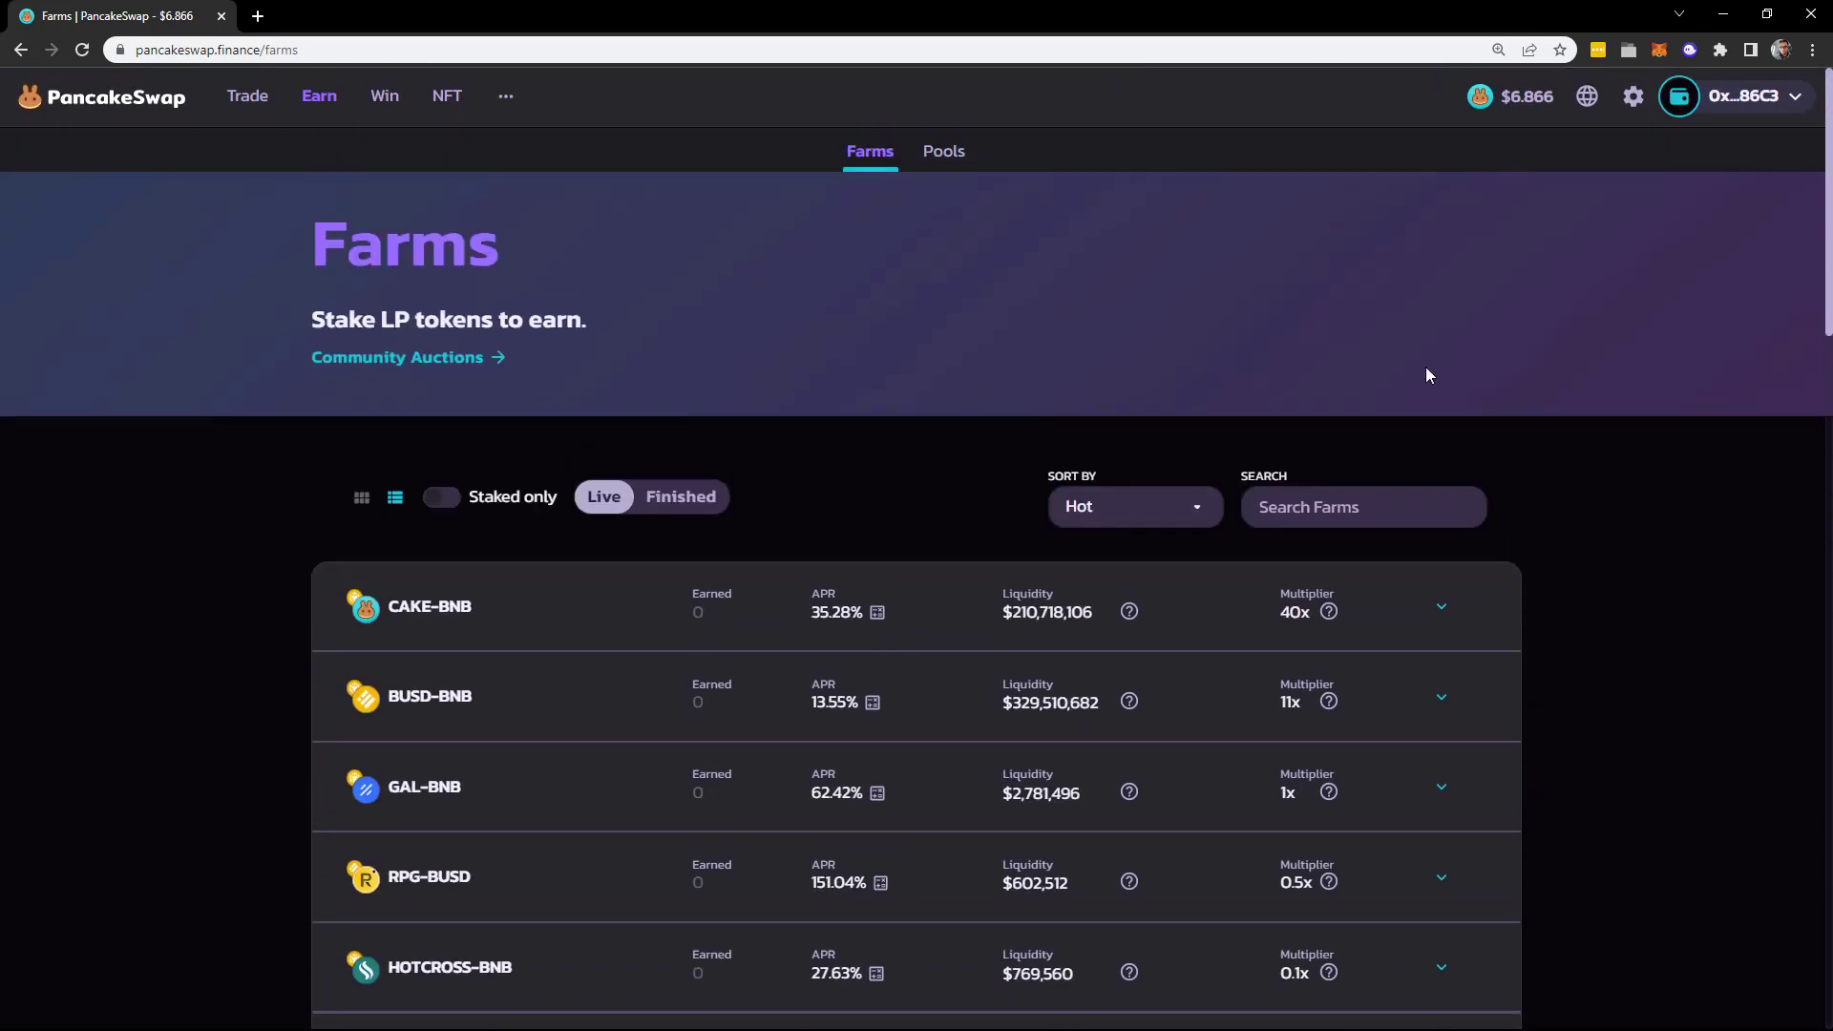
- Search the farms for "usd", look through the list, and narrow the search to "usdt-"
left_click(1315, 492)
type("usd")
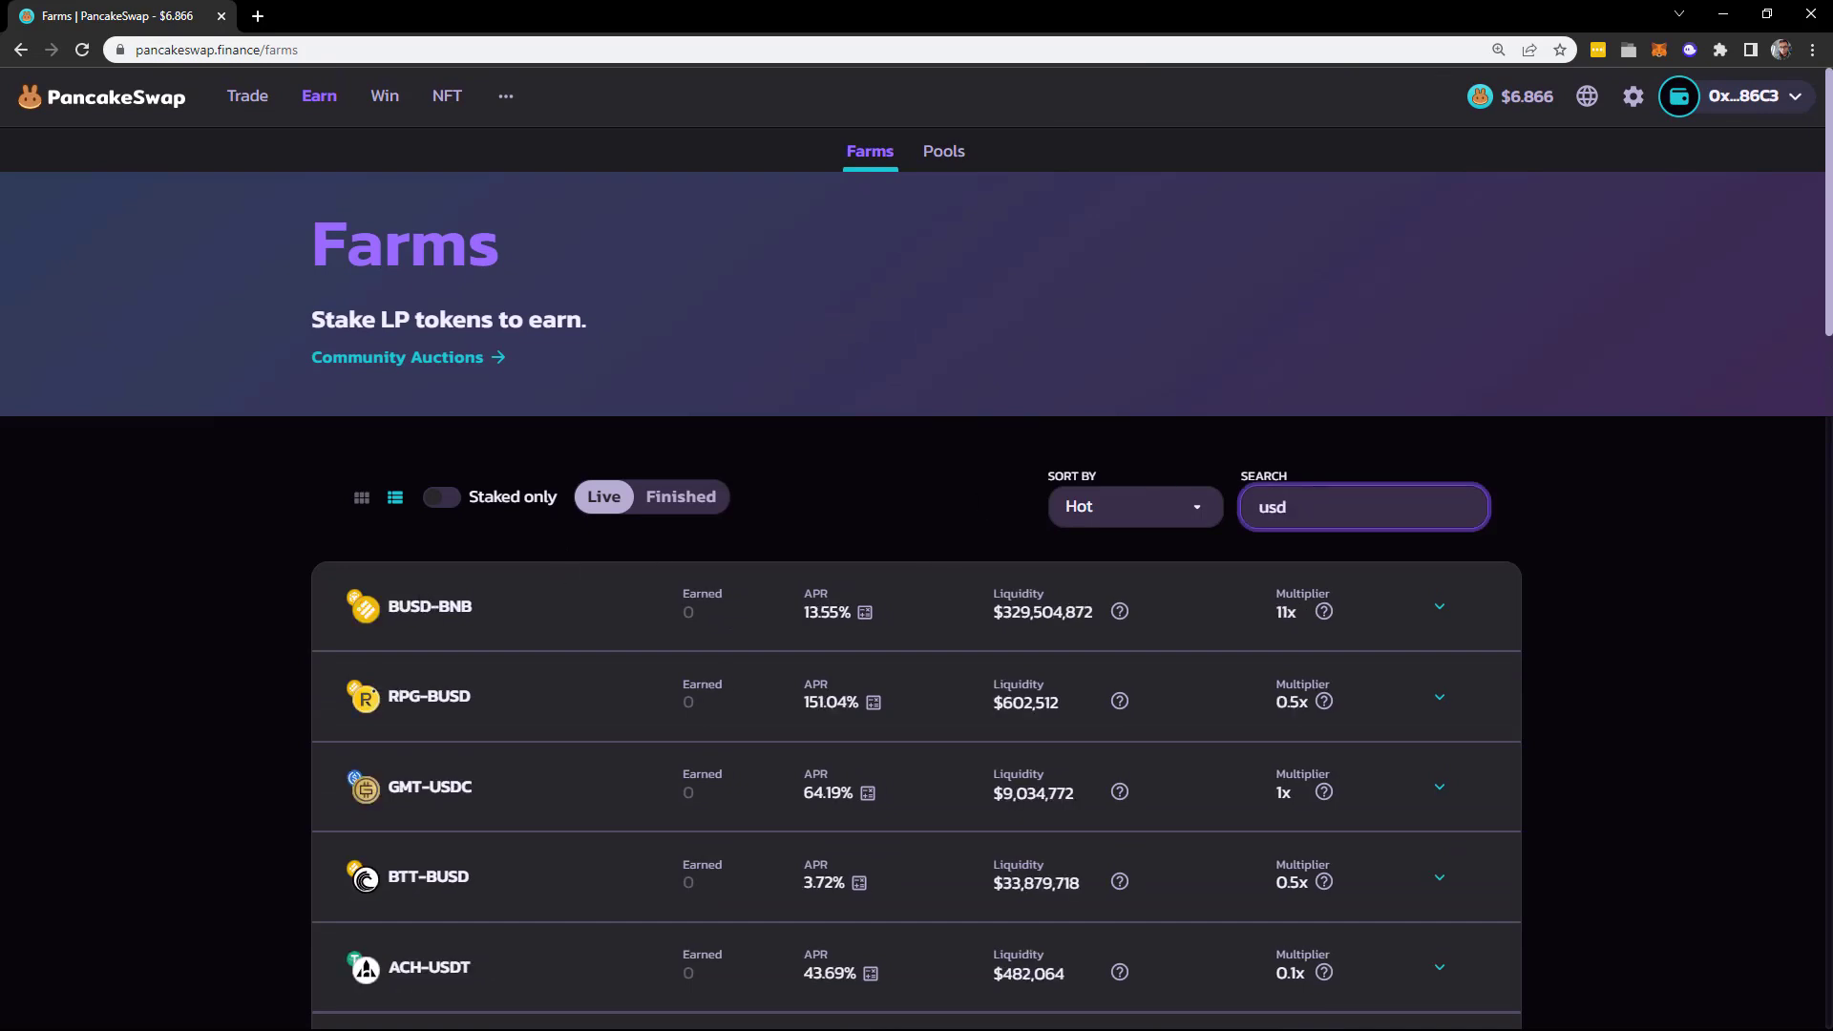
scroll(562, 556, "down", 4)
scroll(1325, 395, "down", 2)
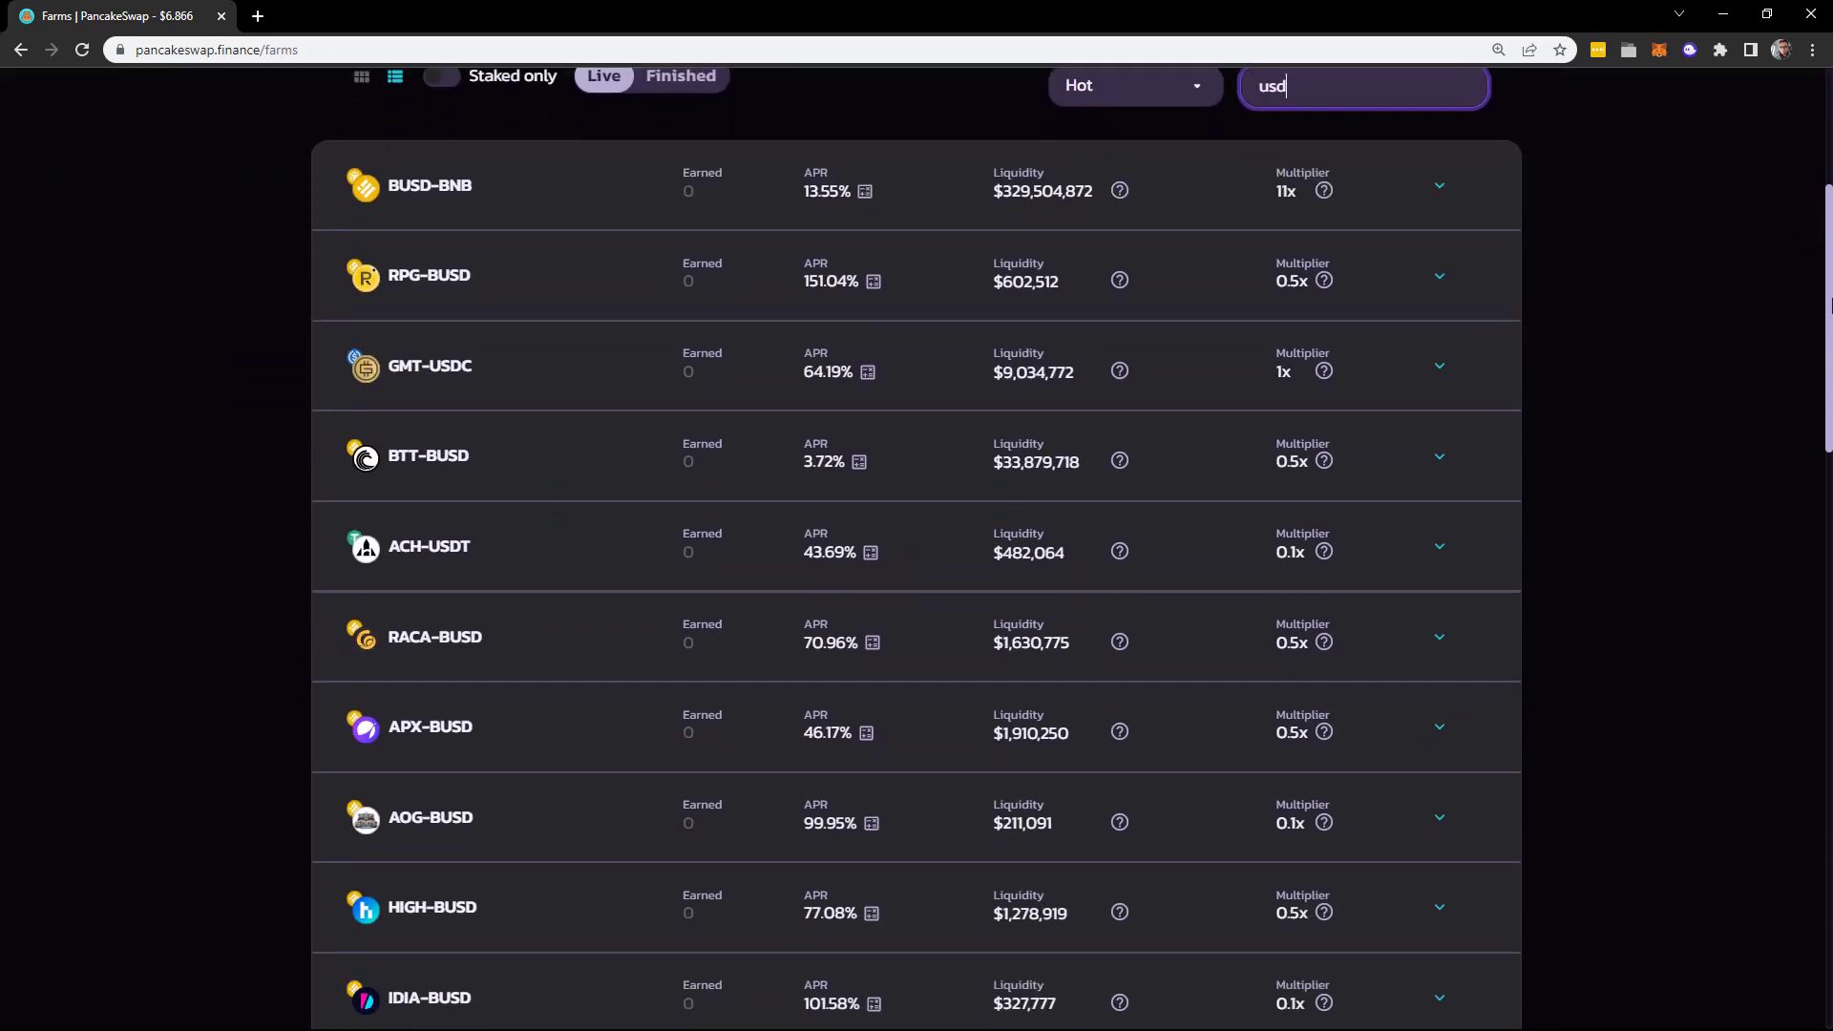
scroll(1325, 395, "up", 6)
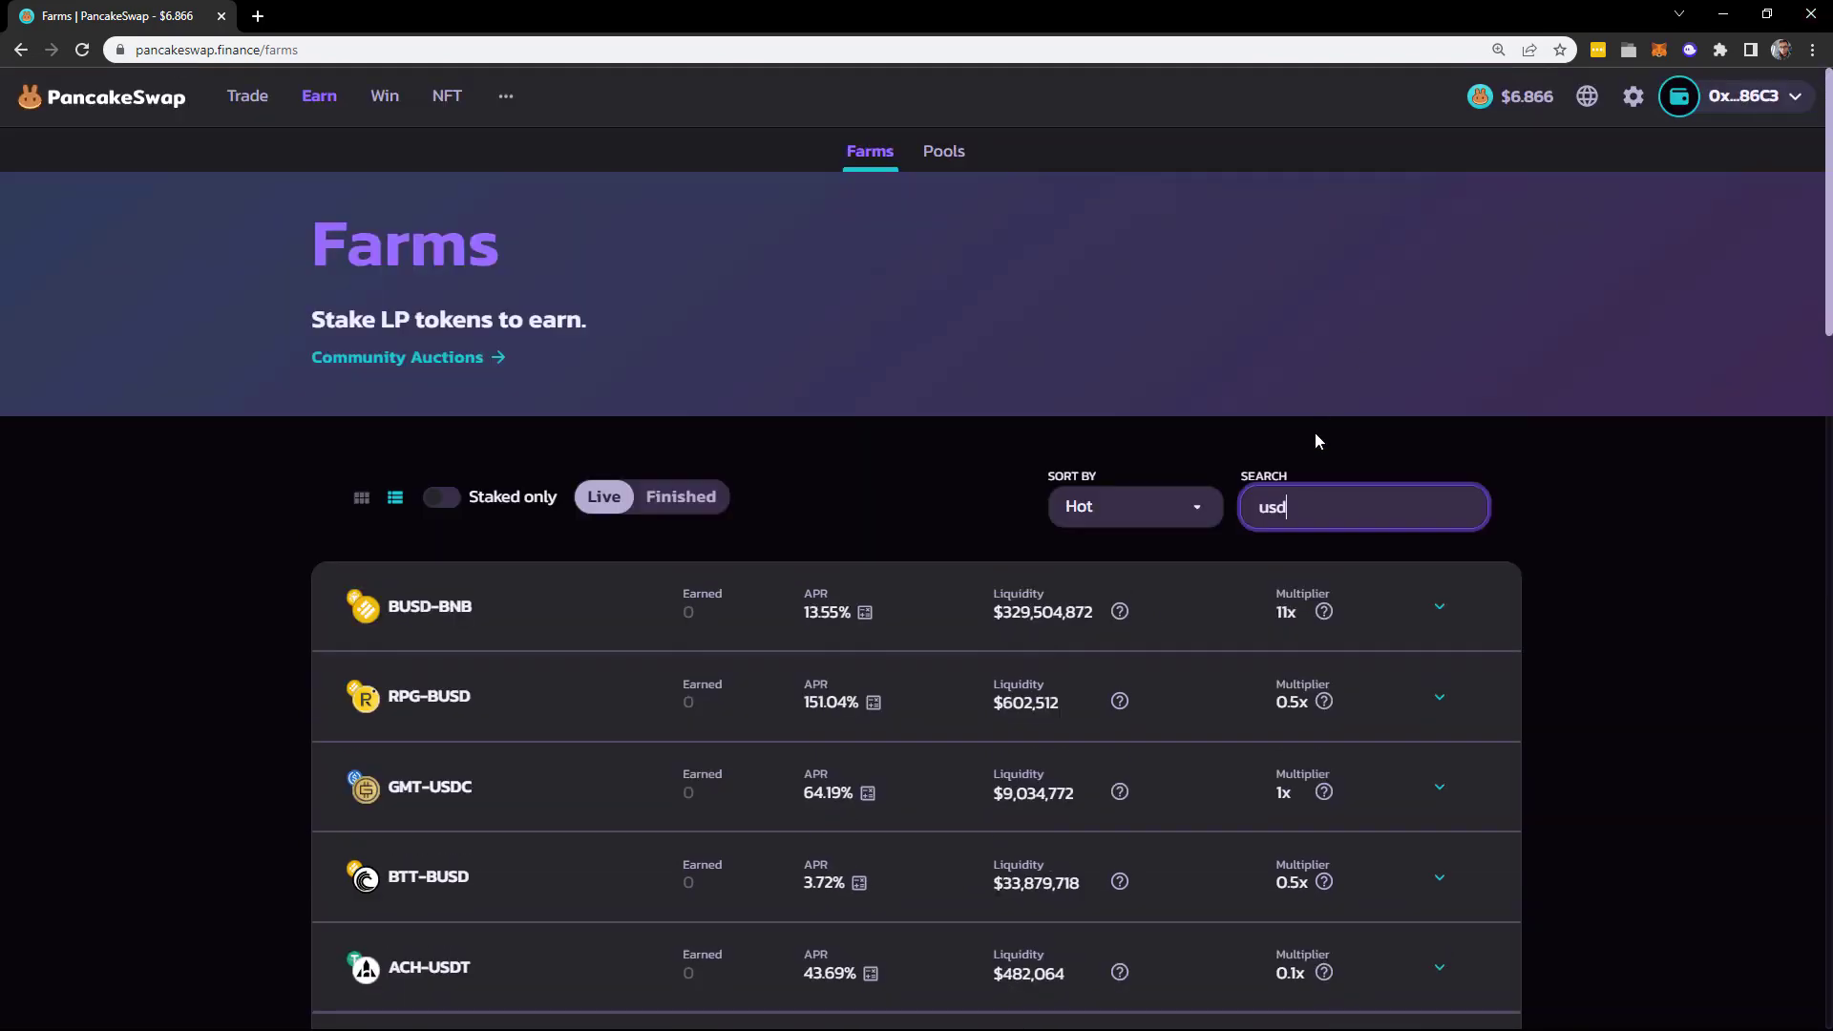
type("t-")
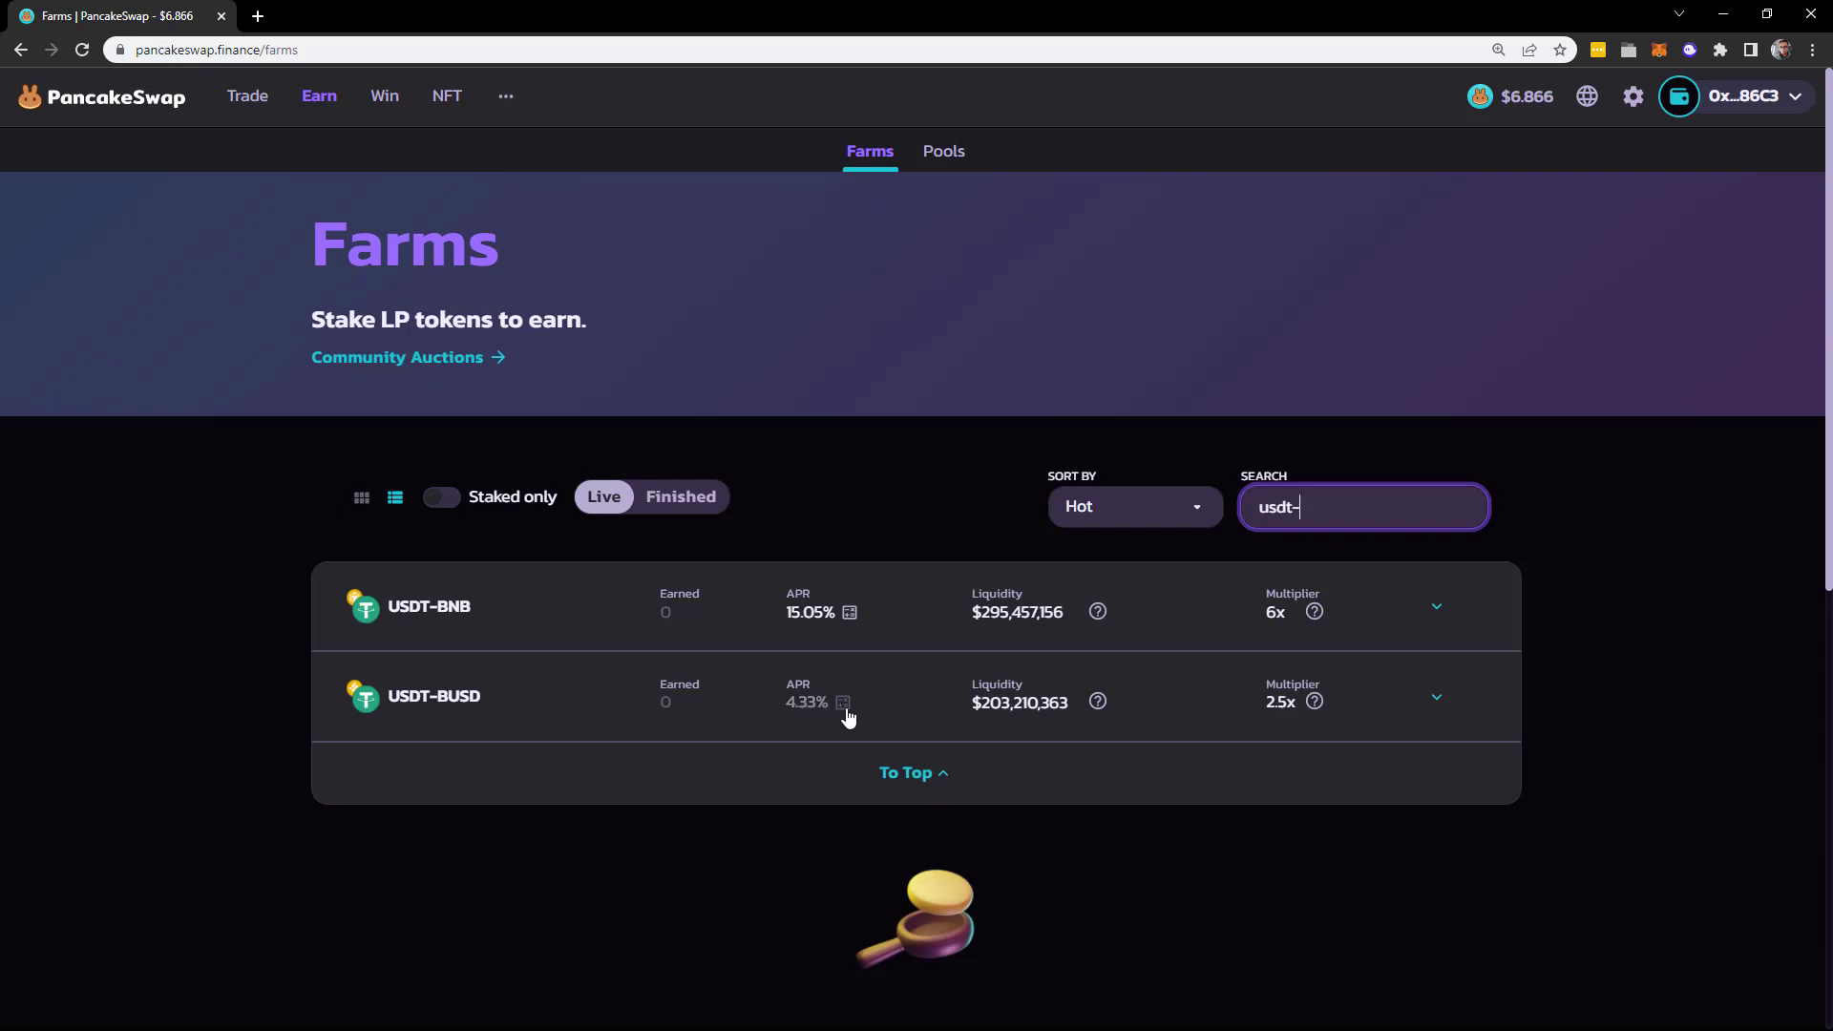
- Open the Pools page and look through the Syrup Pools, including the Stake CAKE and Earn GAL entries
mouse_move(307, 105)
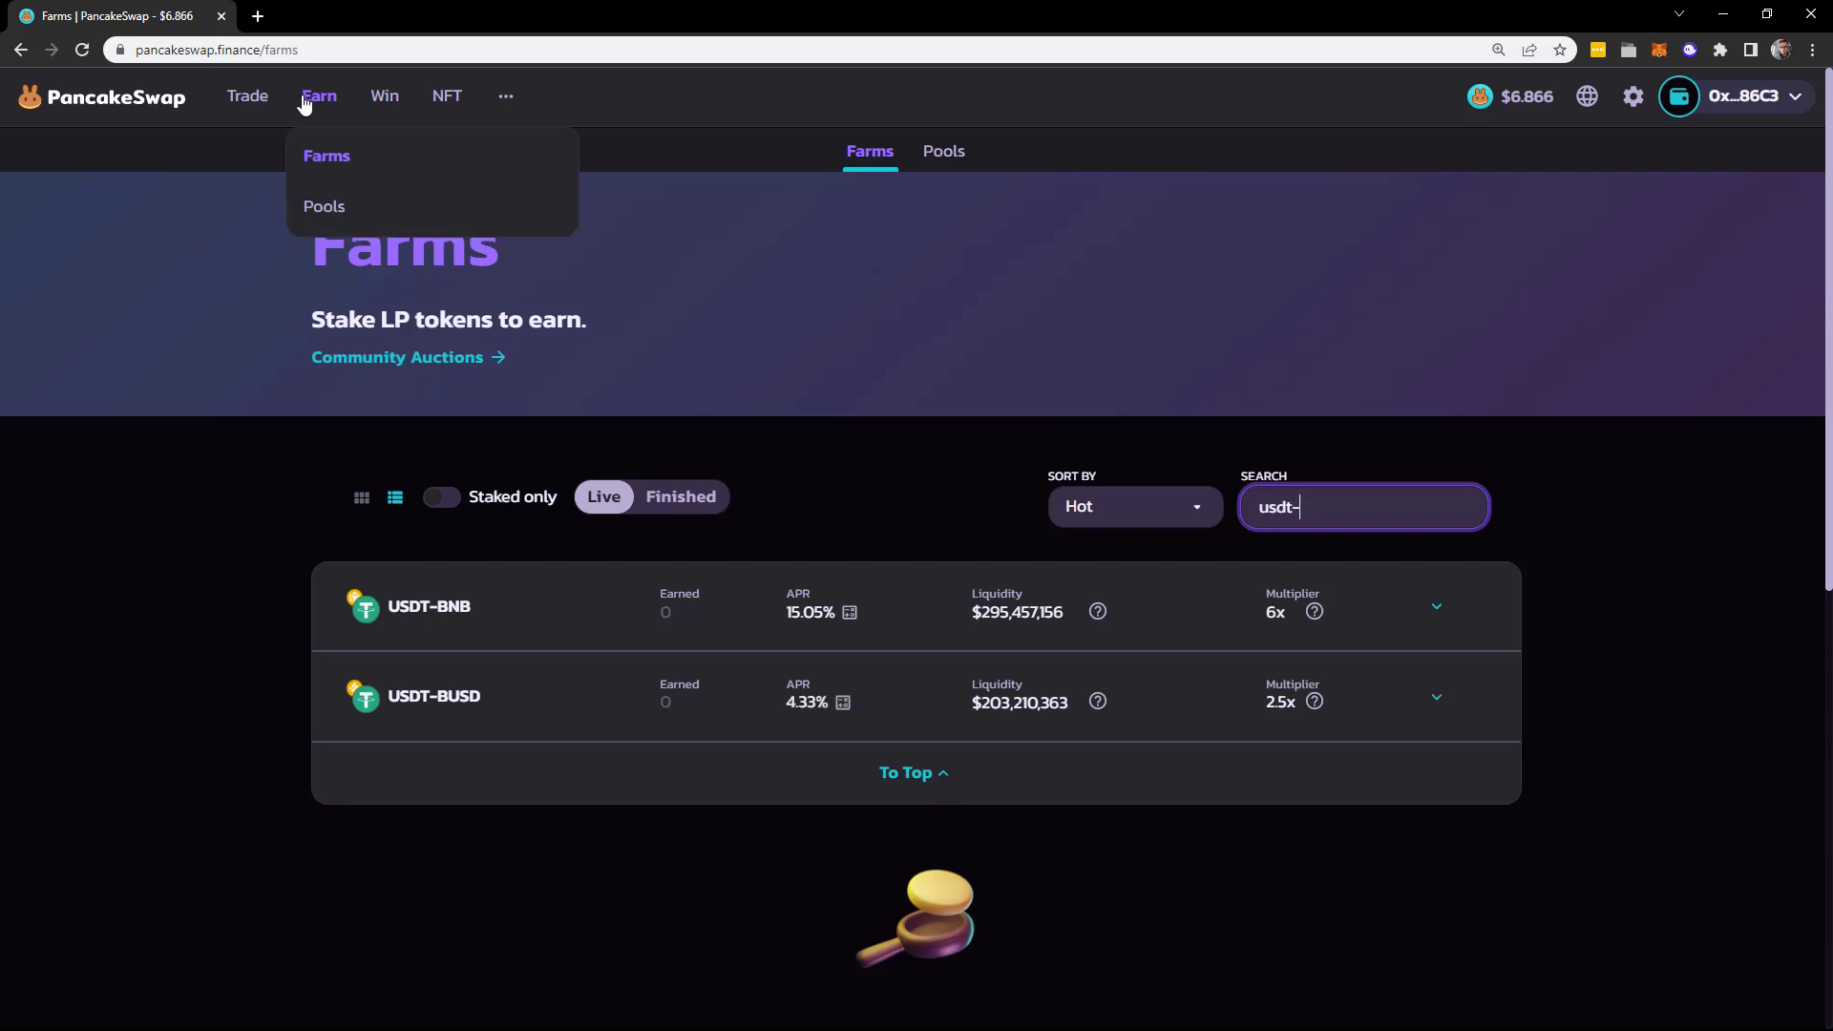
left_click(353, 214)
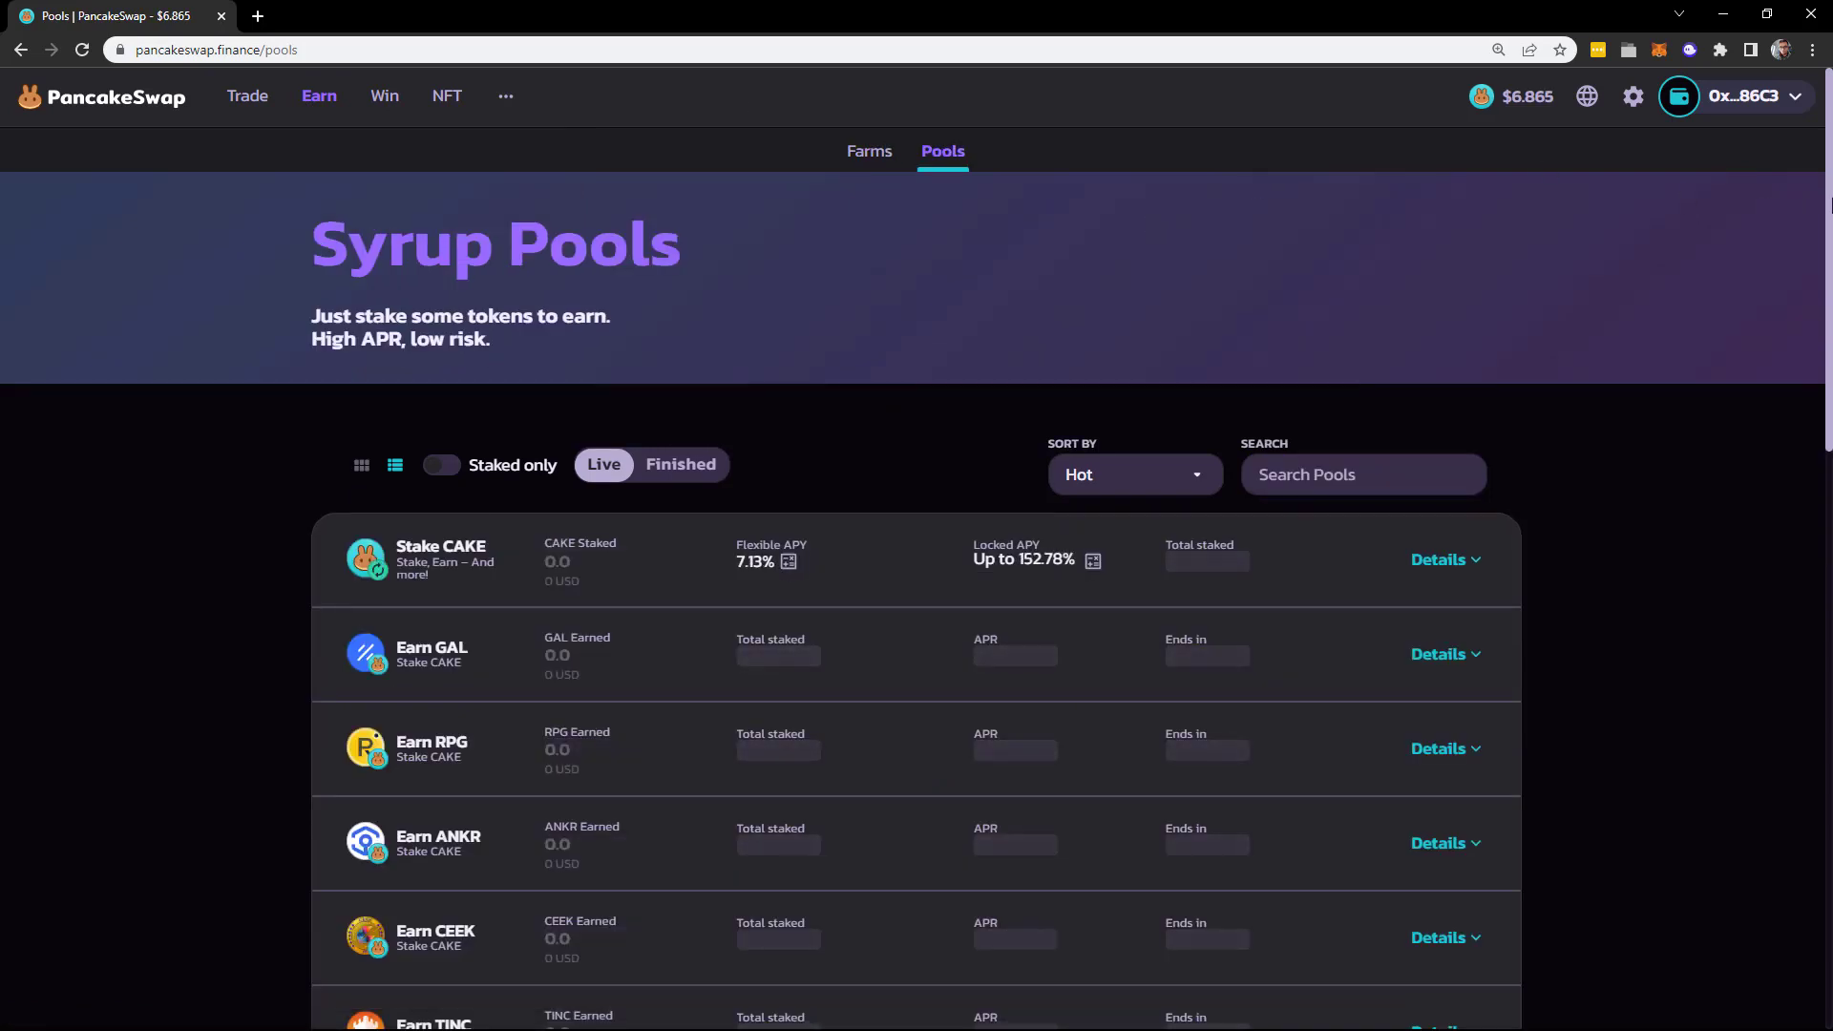
scroll(1830, 256, "down", 1)
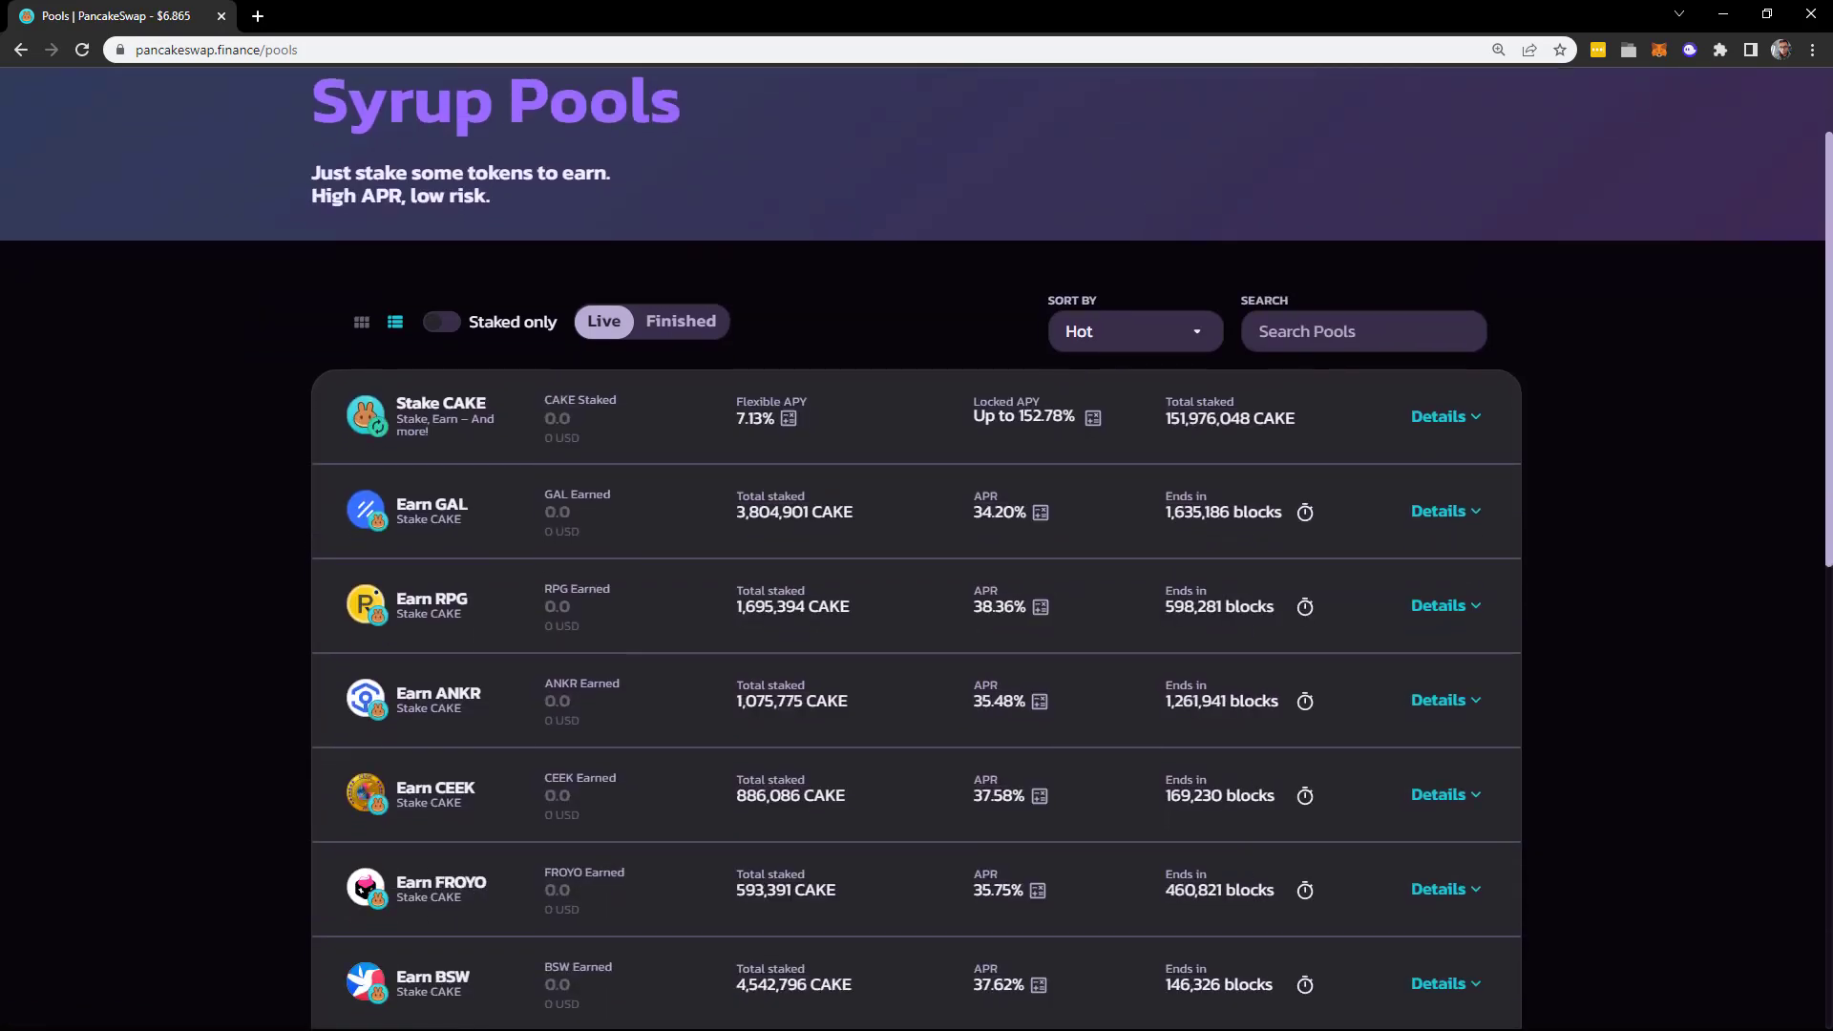
scroll(917, 544, "down", 1)
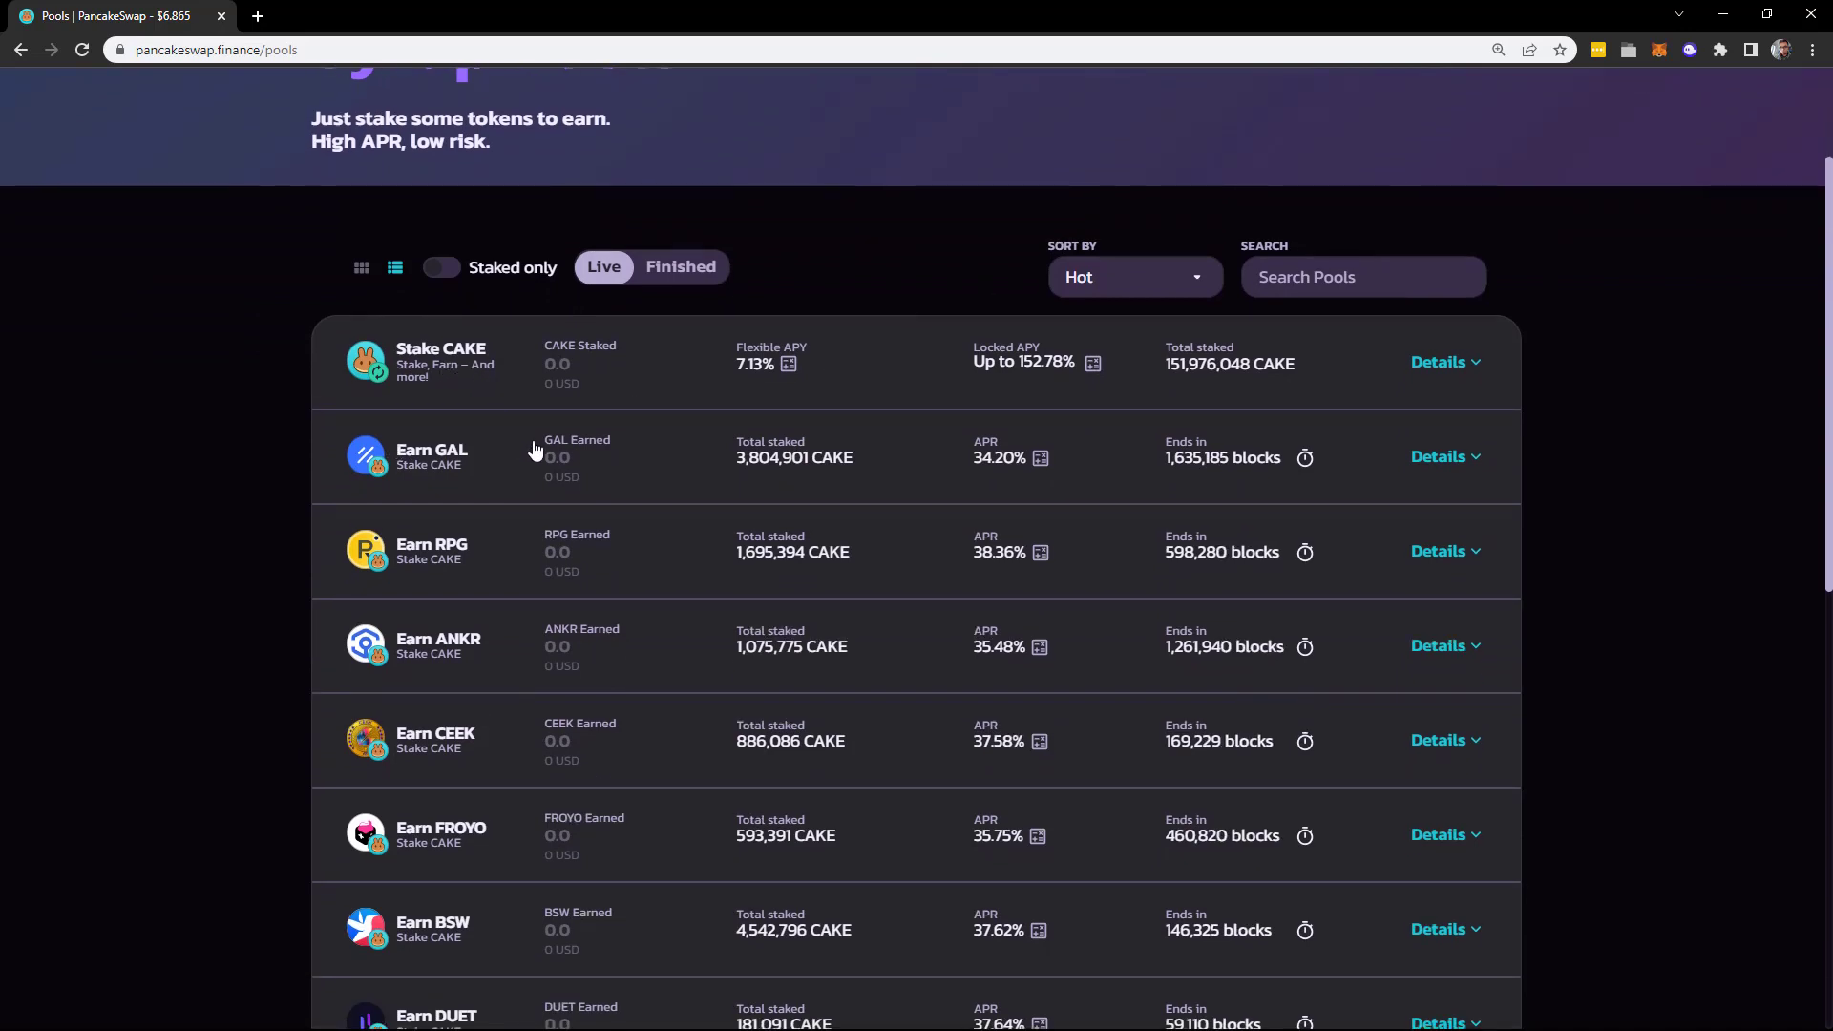
left_click(445, 475)
left_click(446, 474)
scroll(504, 330, "down", 1)
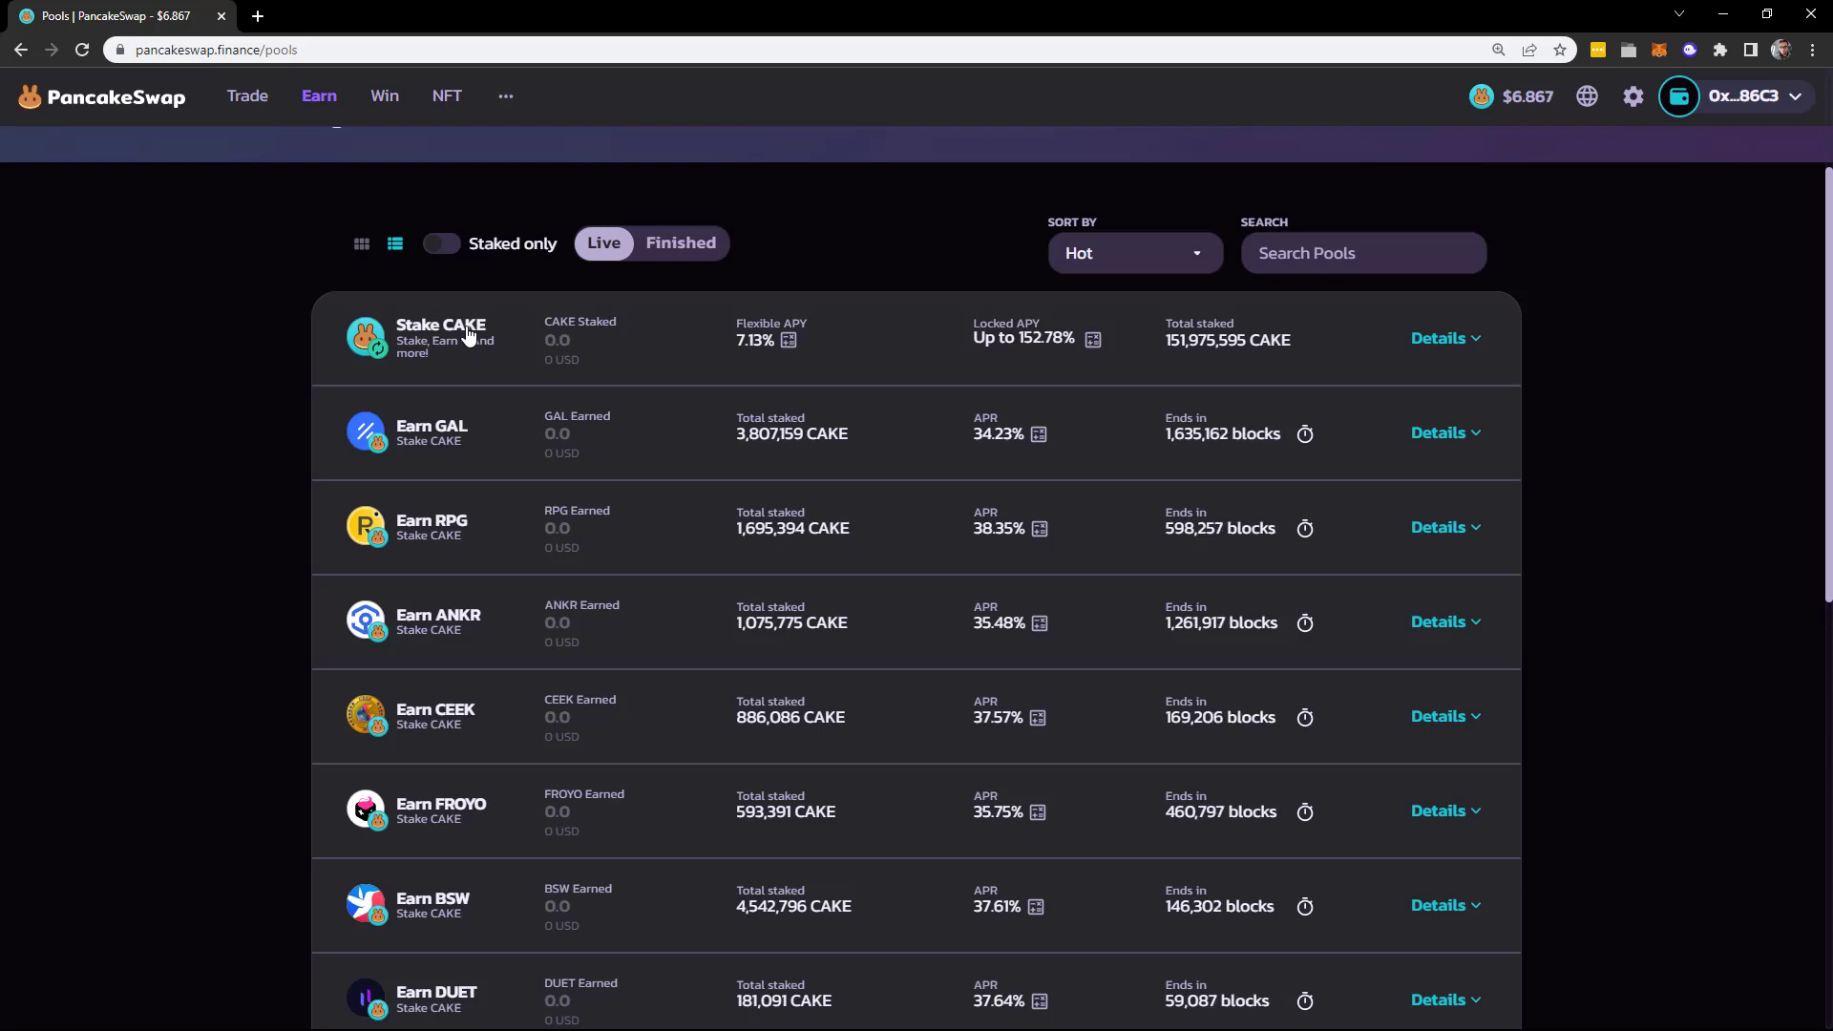
scroll(467, 334, "up", 1)
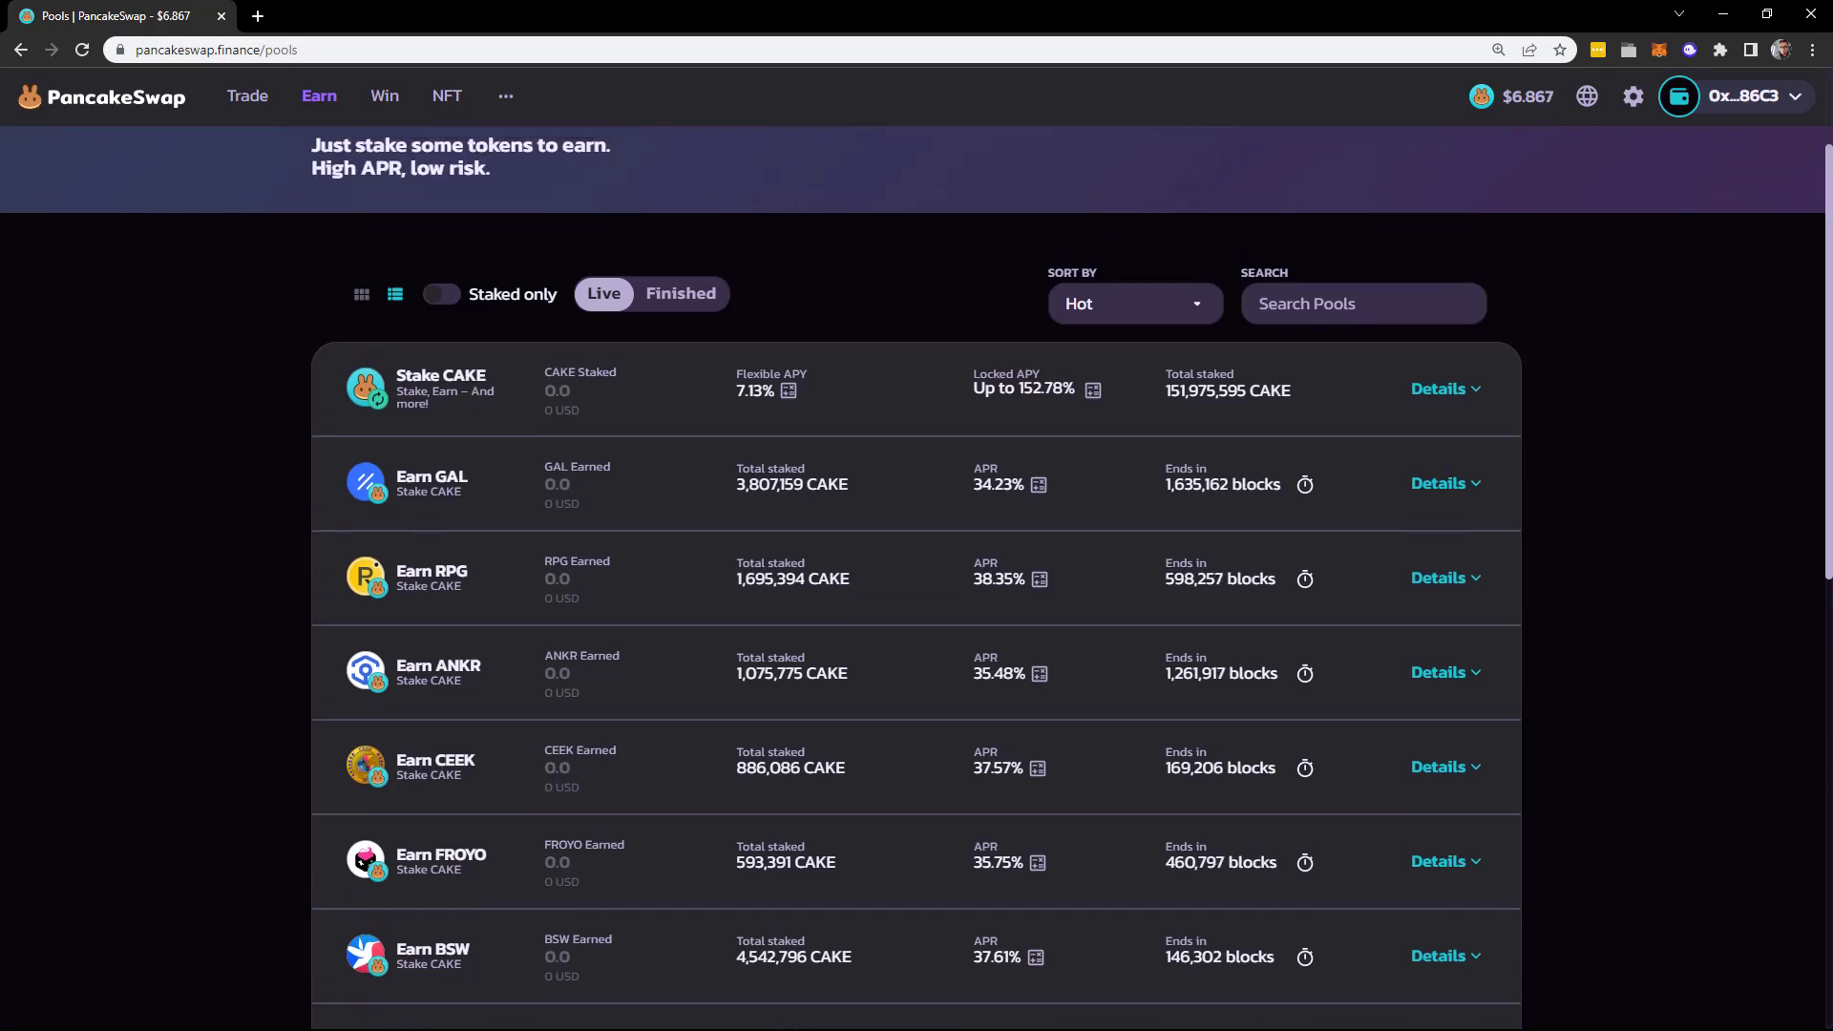
- Open the Lottery page and look through its ticket, next draw and finished rounds sections
mouse_move(399, 99)
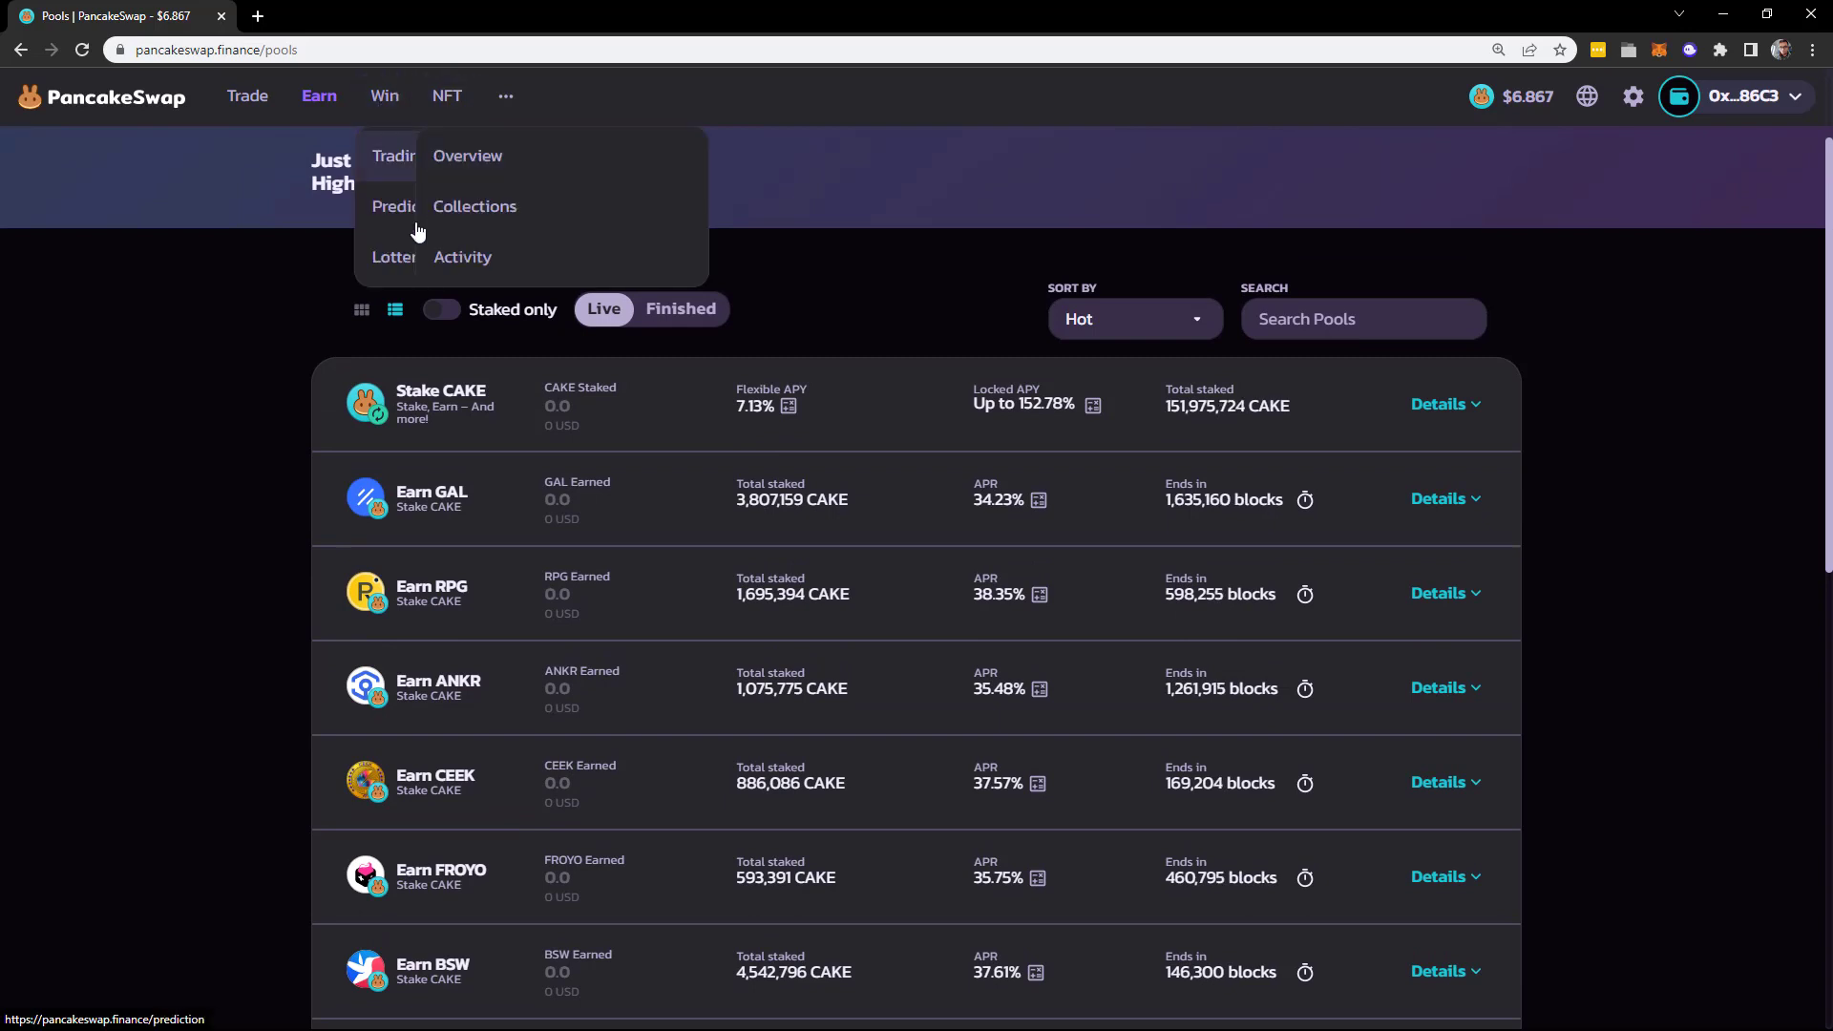
left_click(446, 250)
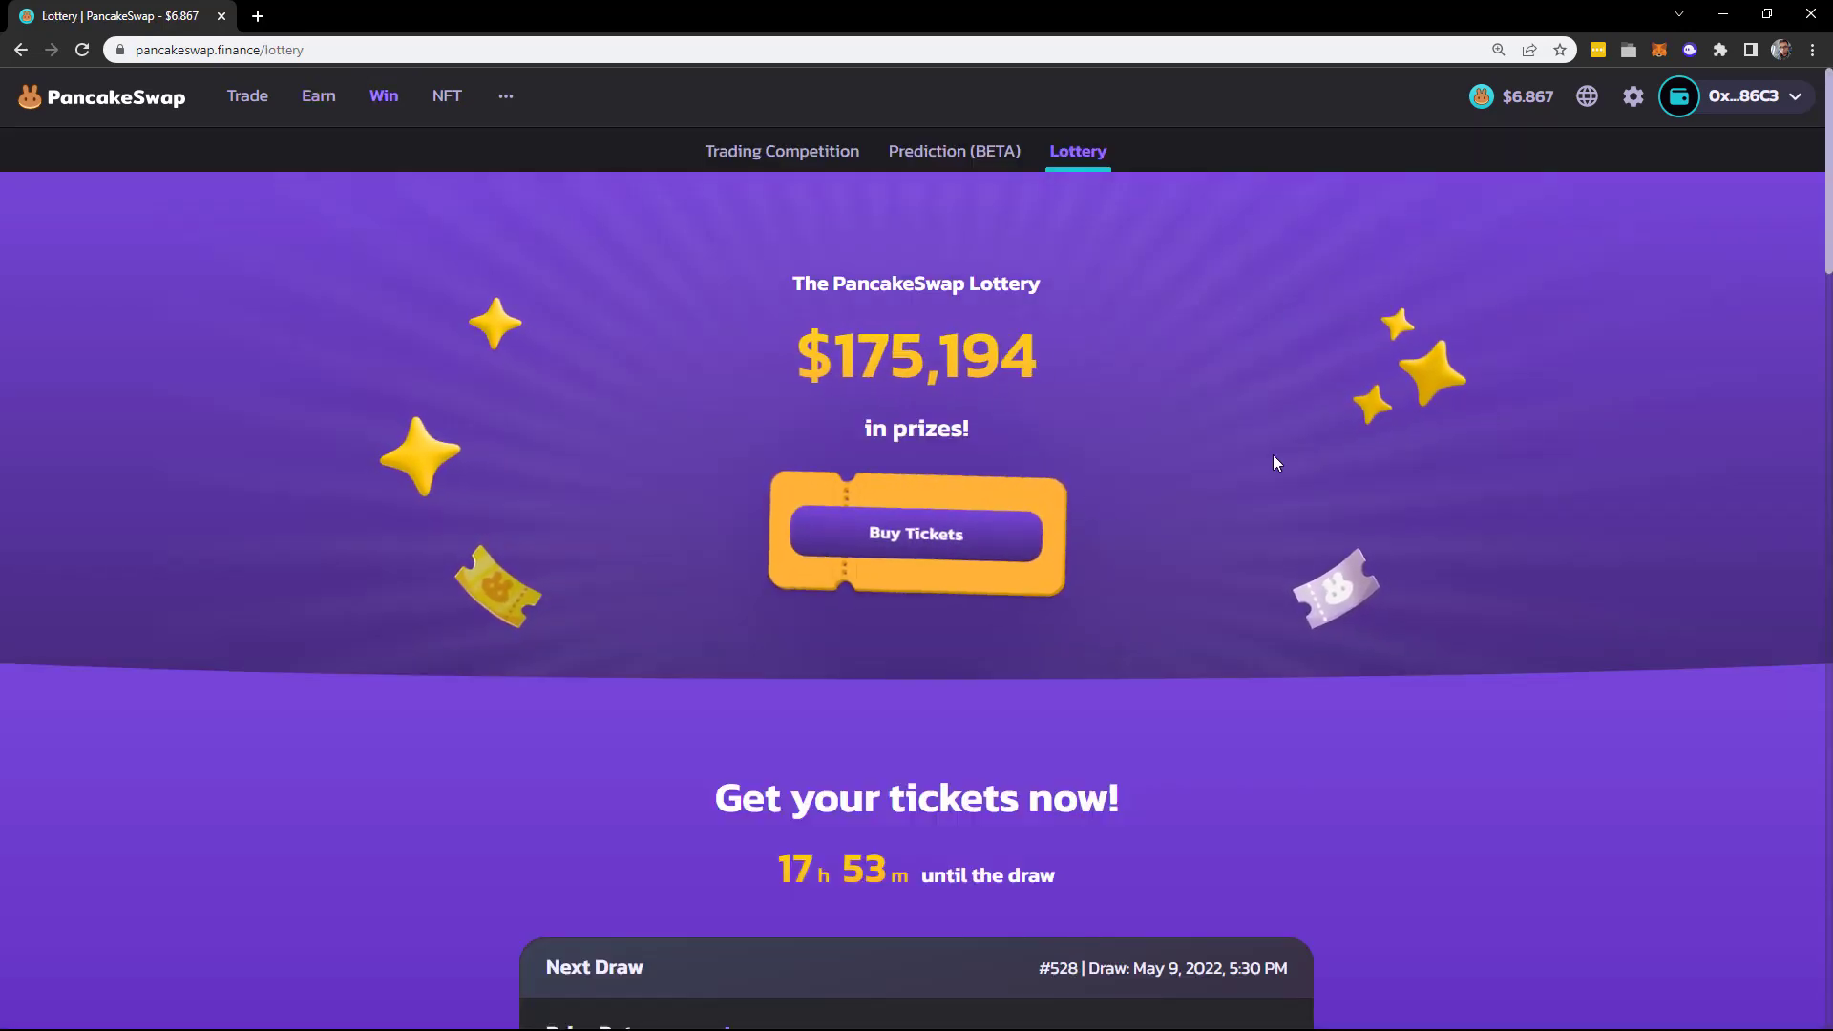
scroll(1274, 455, "down", 4)
left_click_drag(1827, 232, 1829, 485)
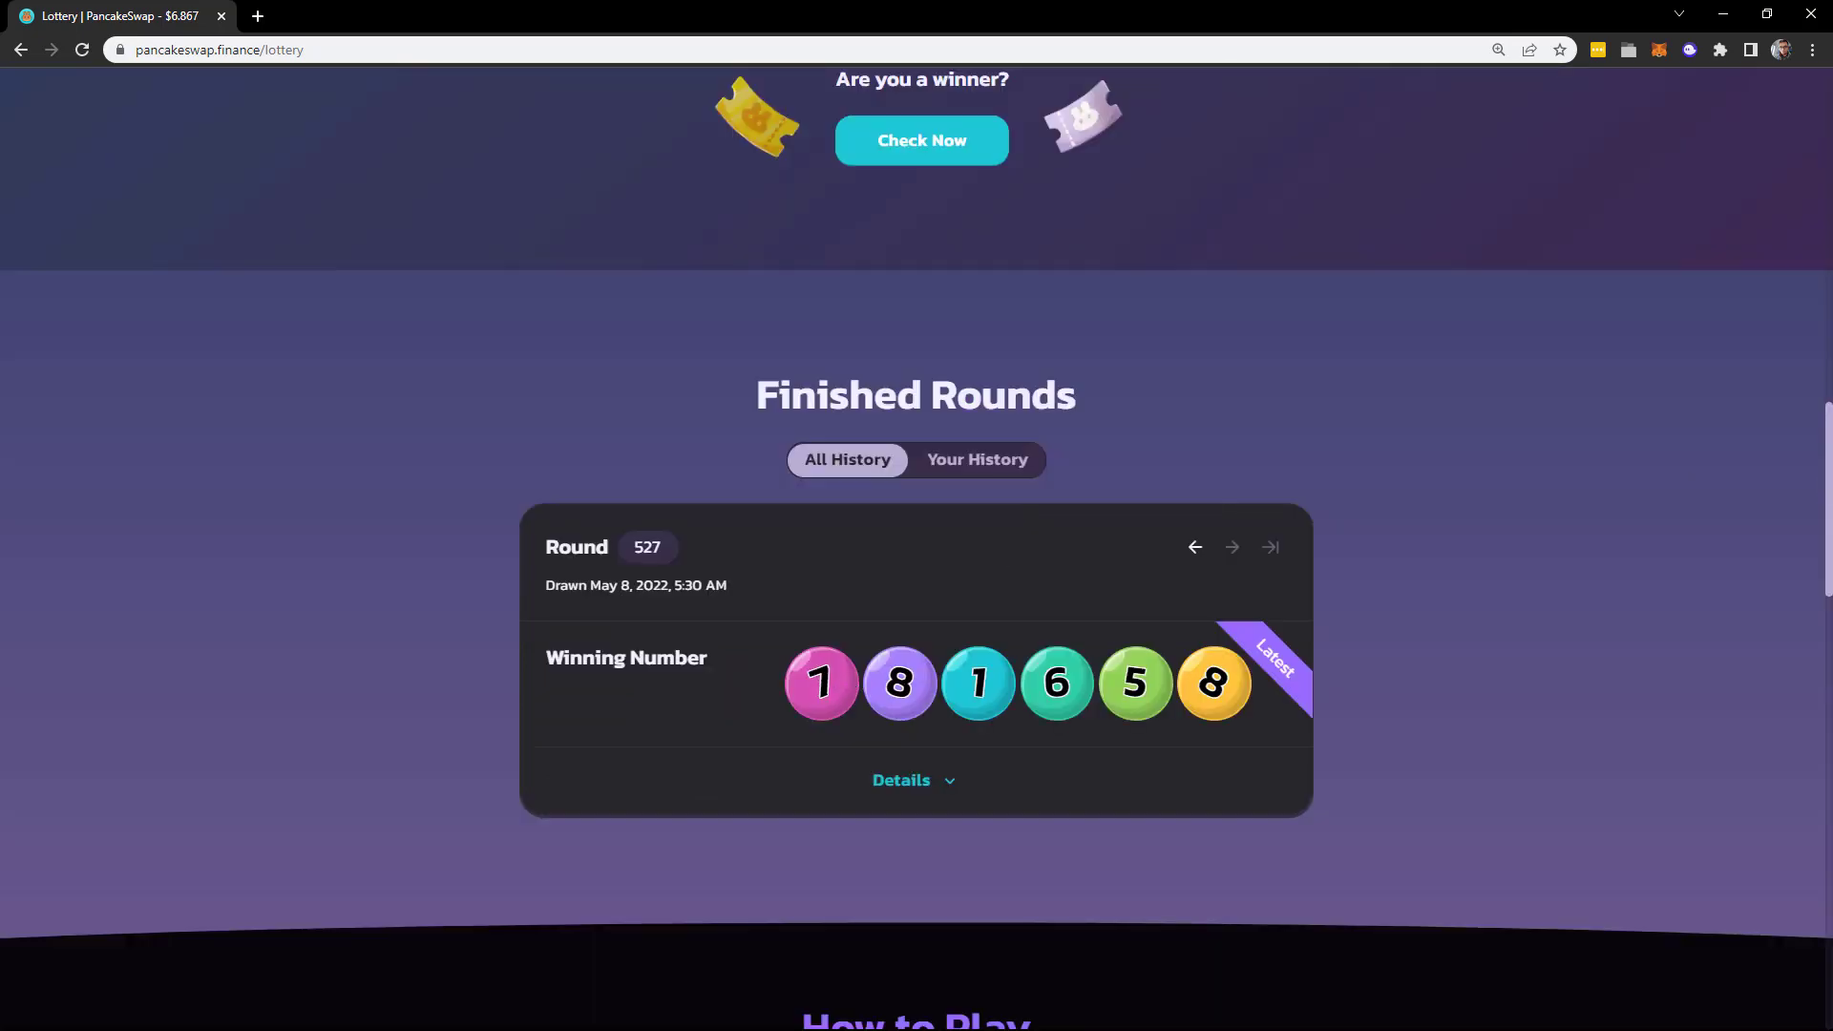
left_click_drag(1829, 458, 1829, 124)
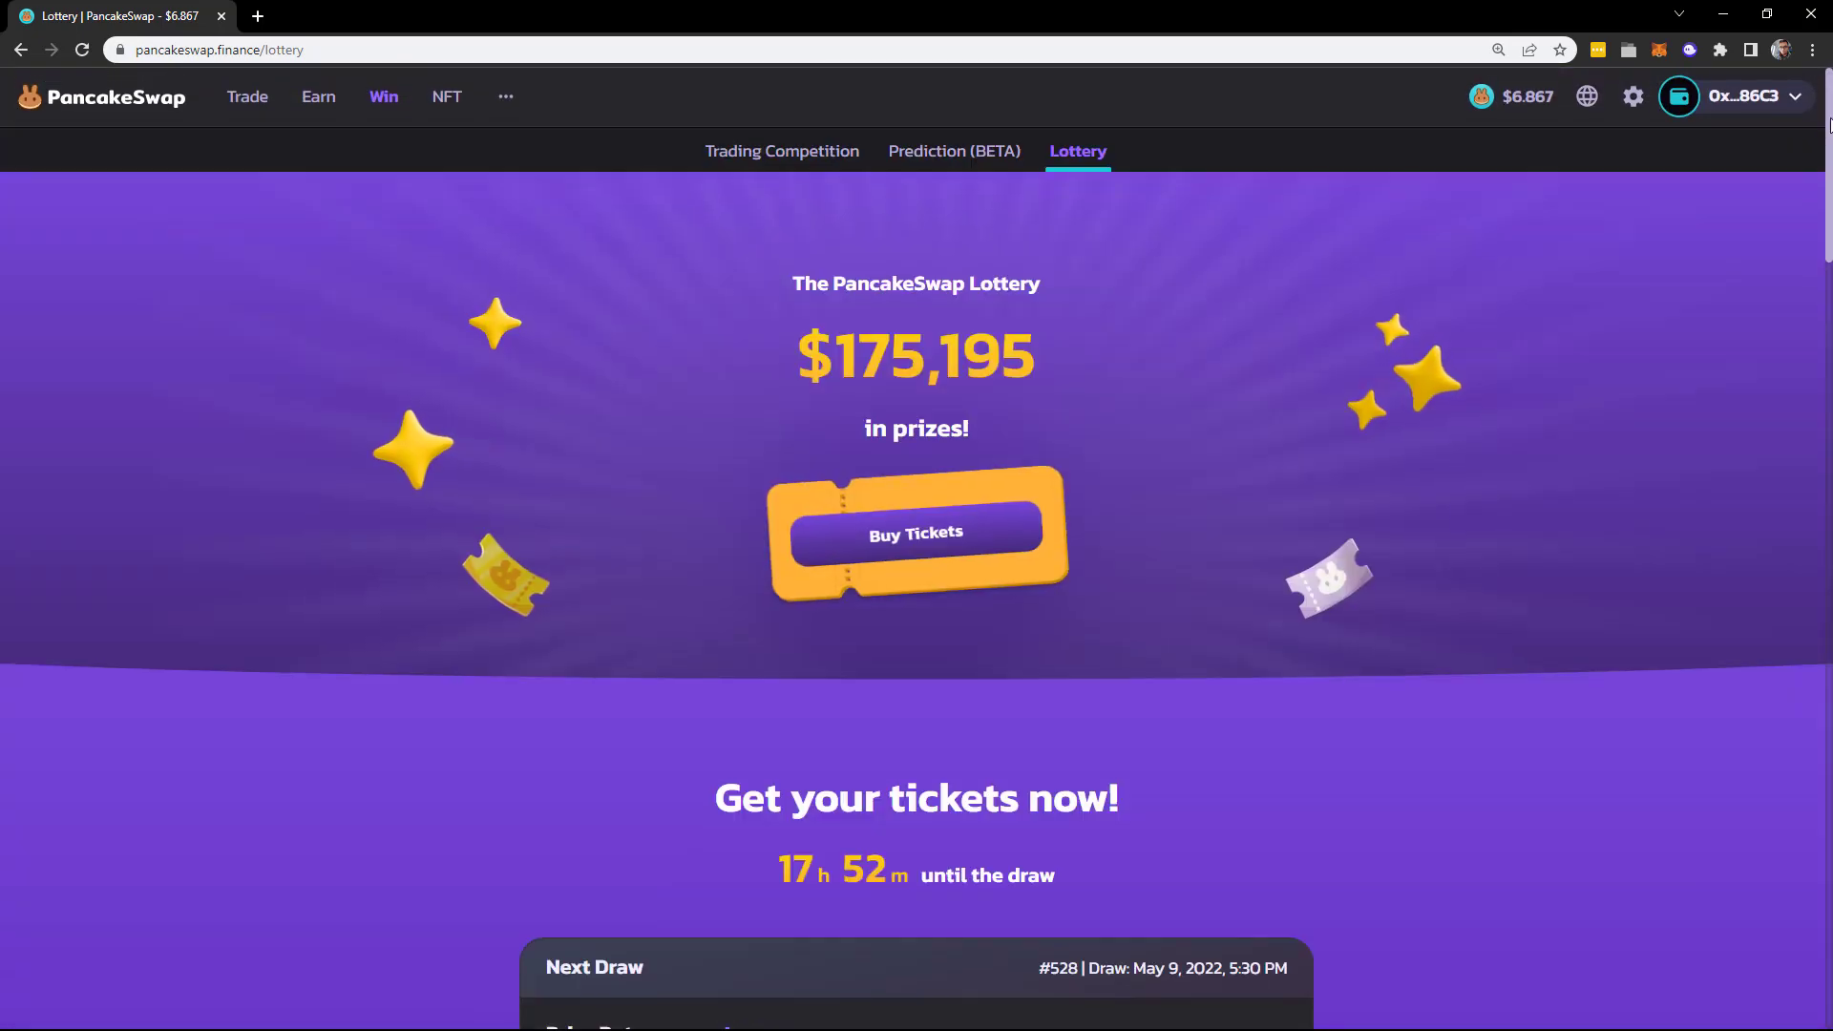
- Open the IFO page and examine the Initial Farm Offerings heading
mouse_move(498, 107)
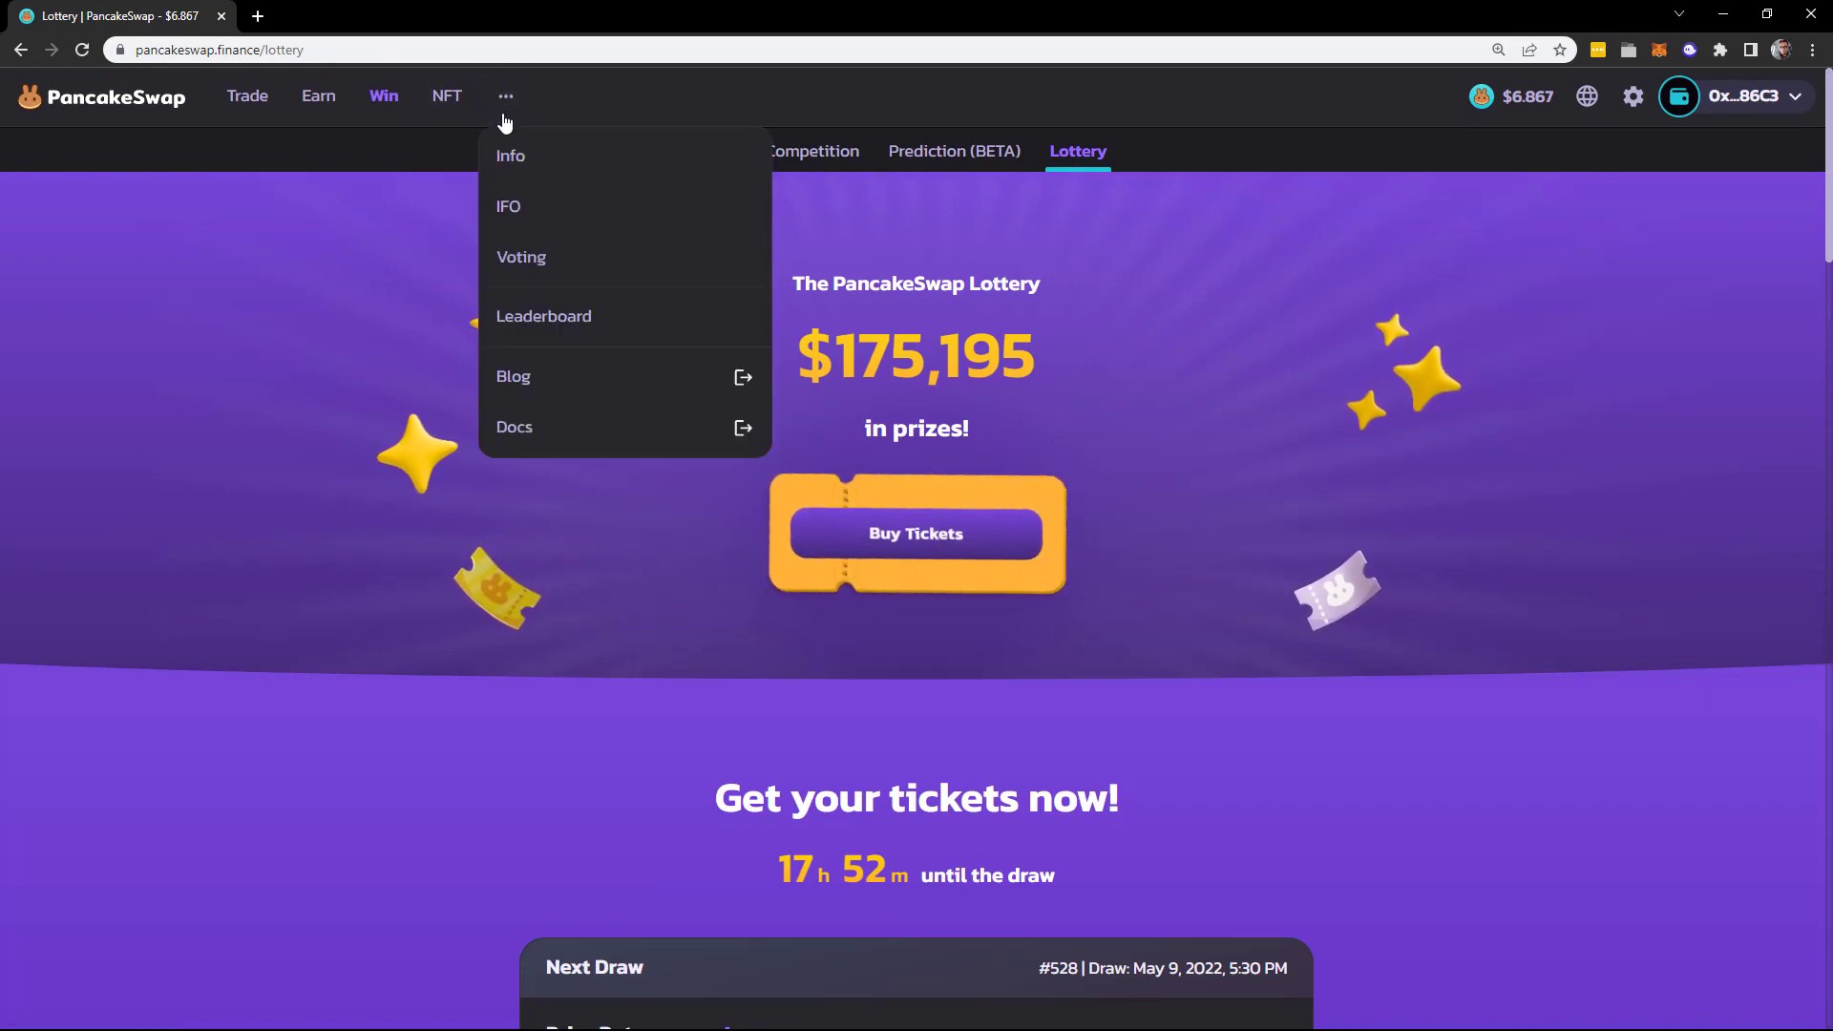
left_click(533, 205)
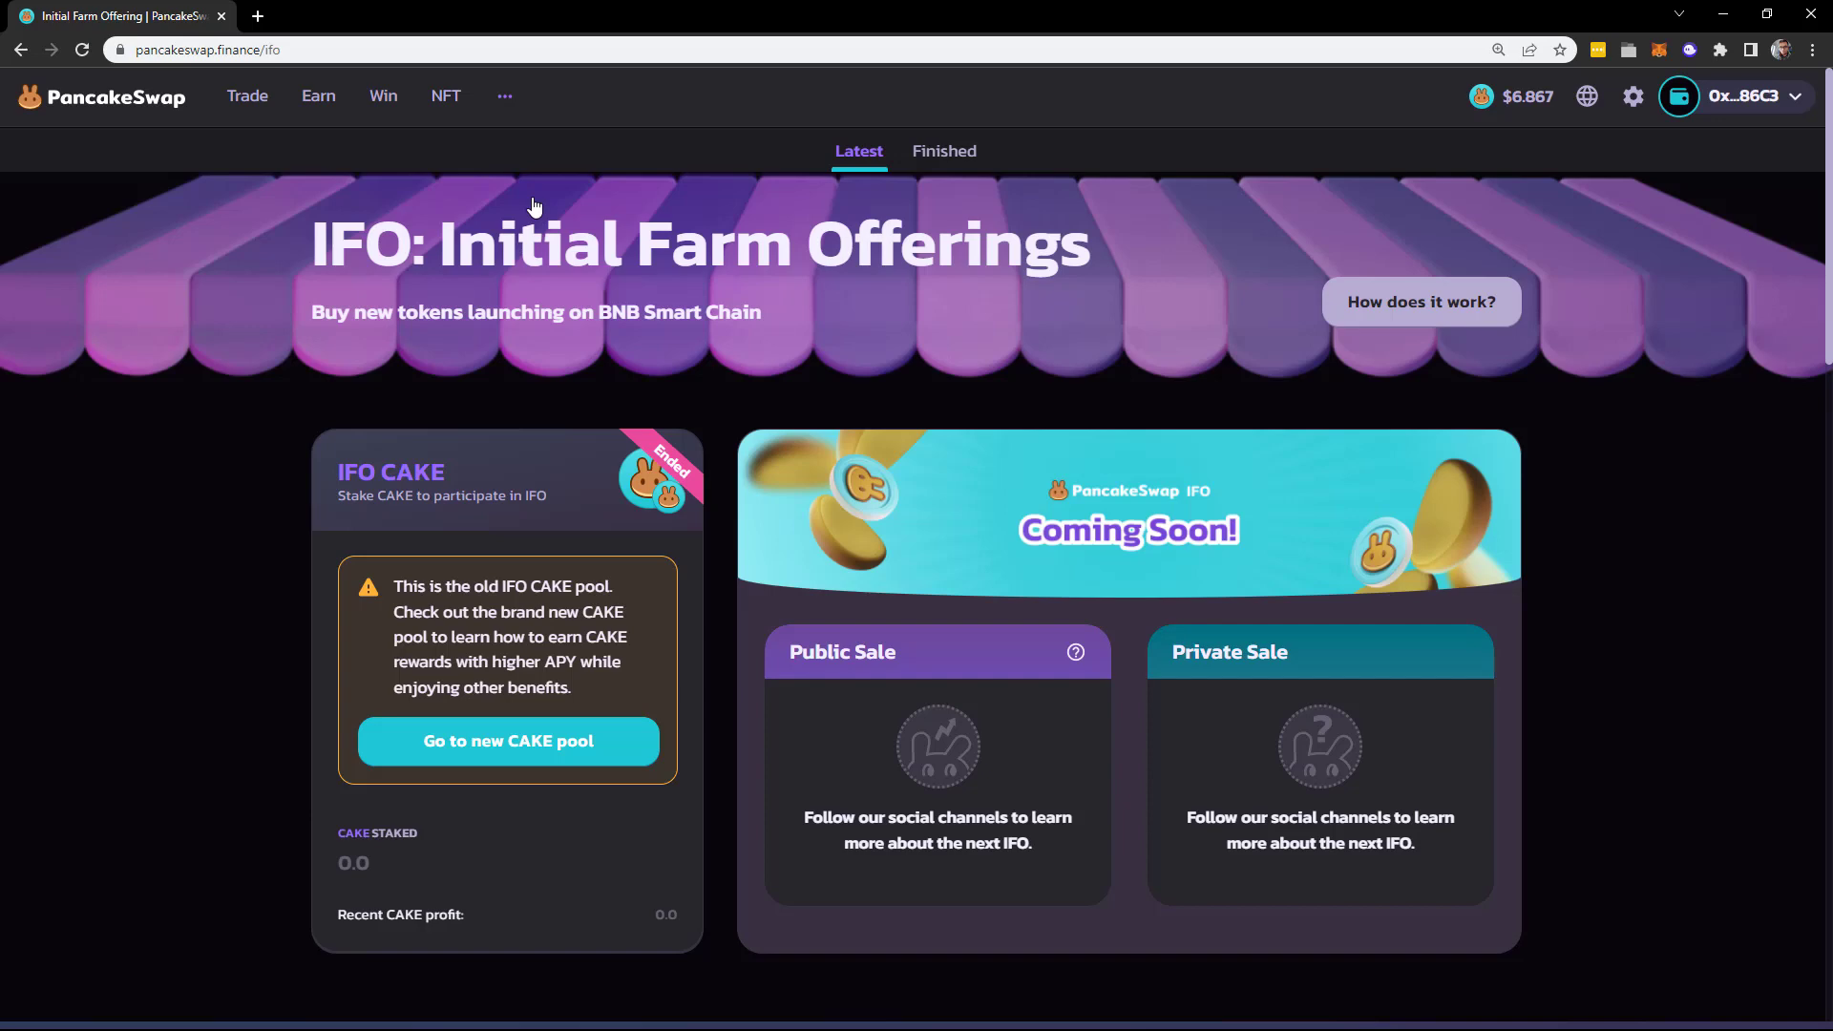
double_click(673, 241)
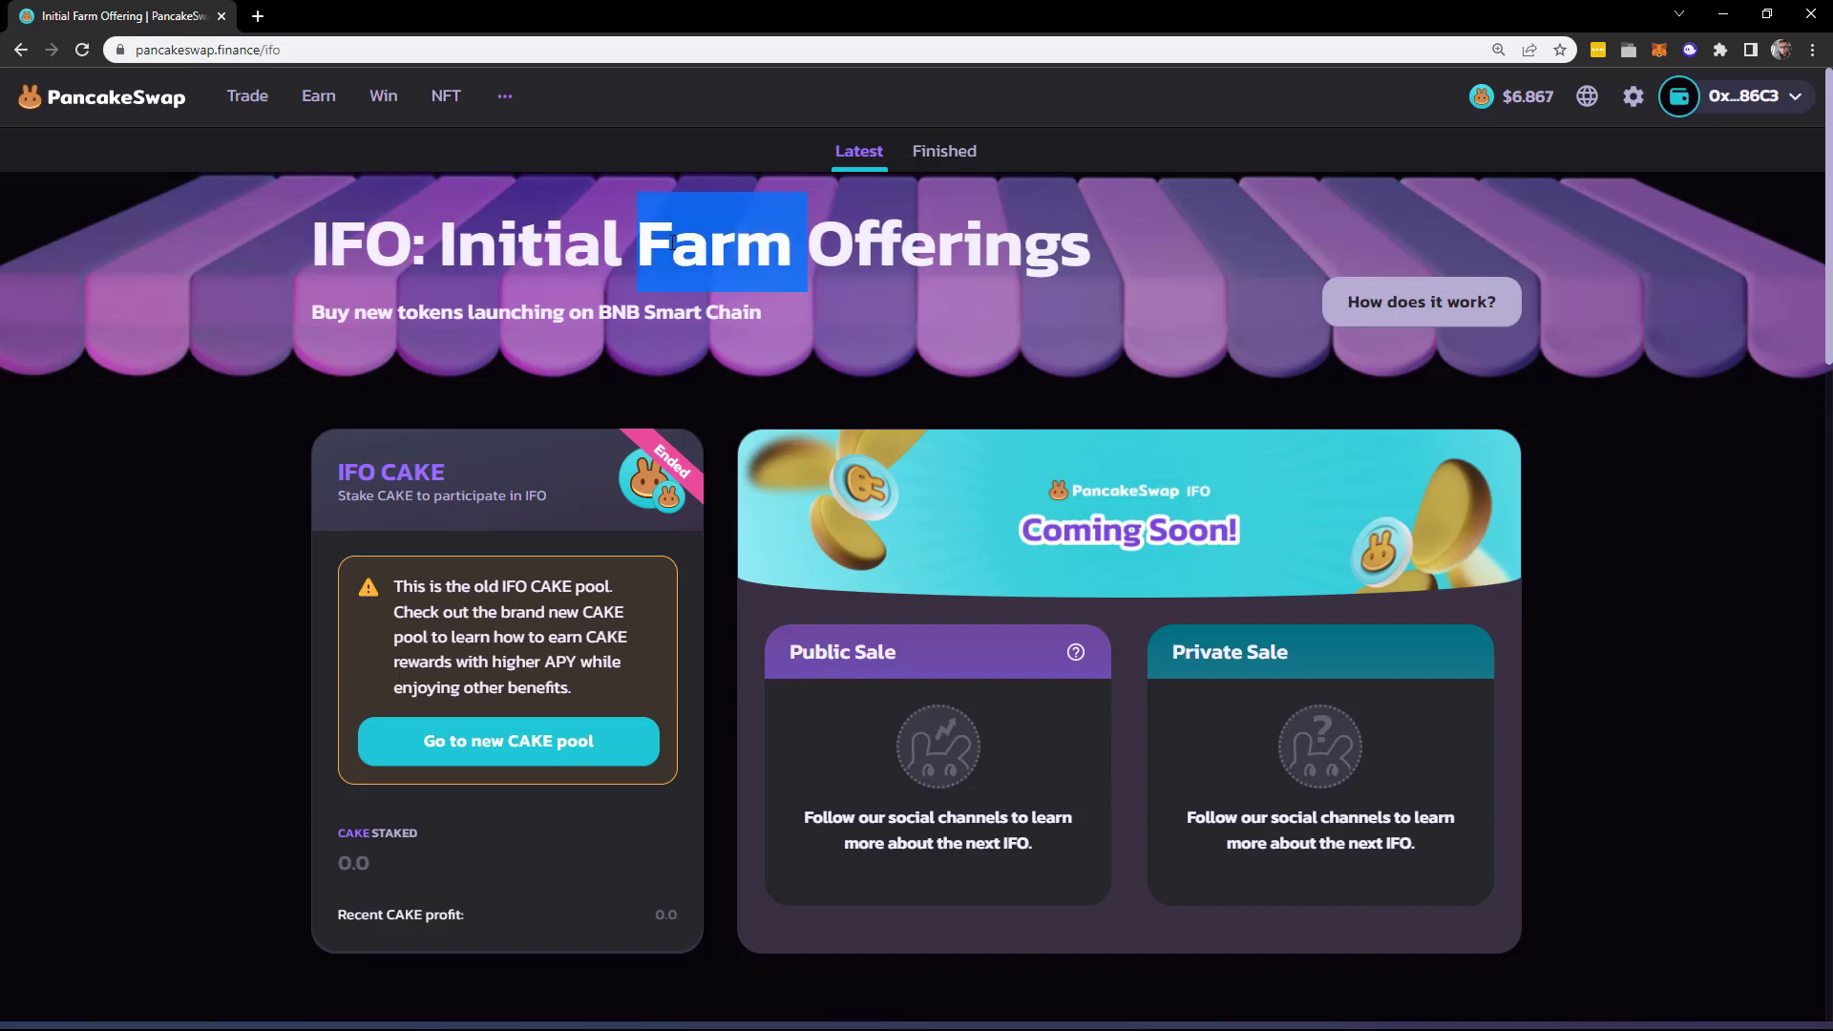
left_click(807, 268)
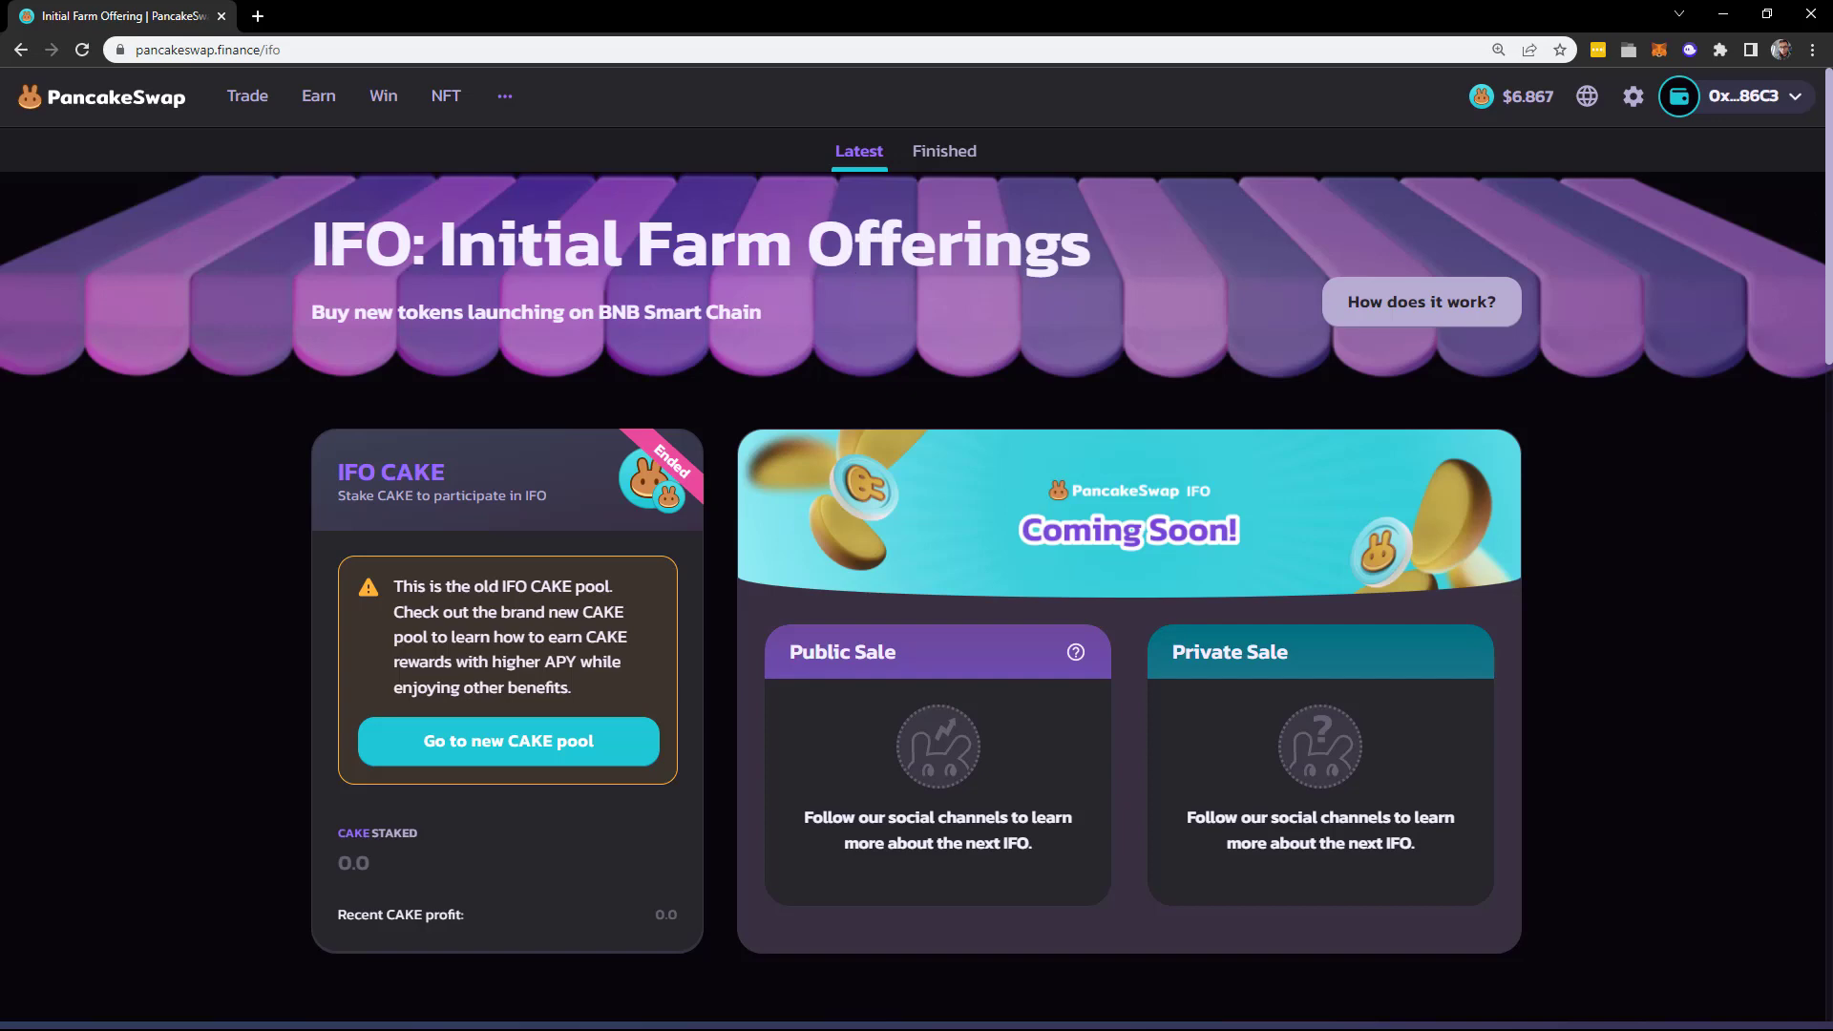
- Look through the IFO page down to its participation steps and Details section, and return to its heading
scroll(1287, 272, "down", 3)
scroll(916, 515, "down", 8)
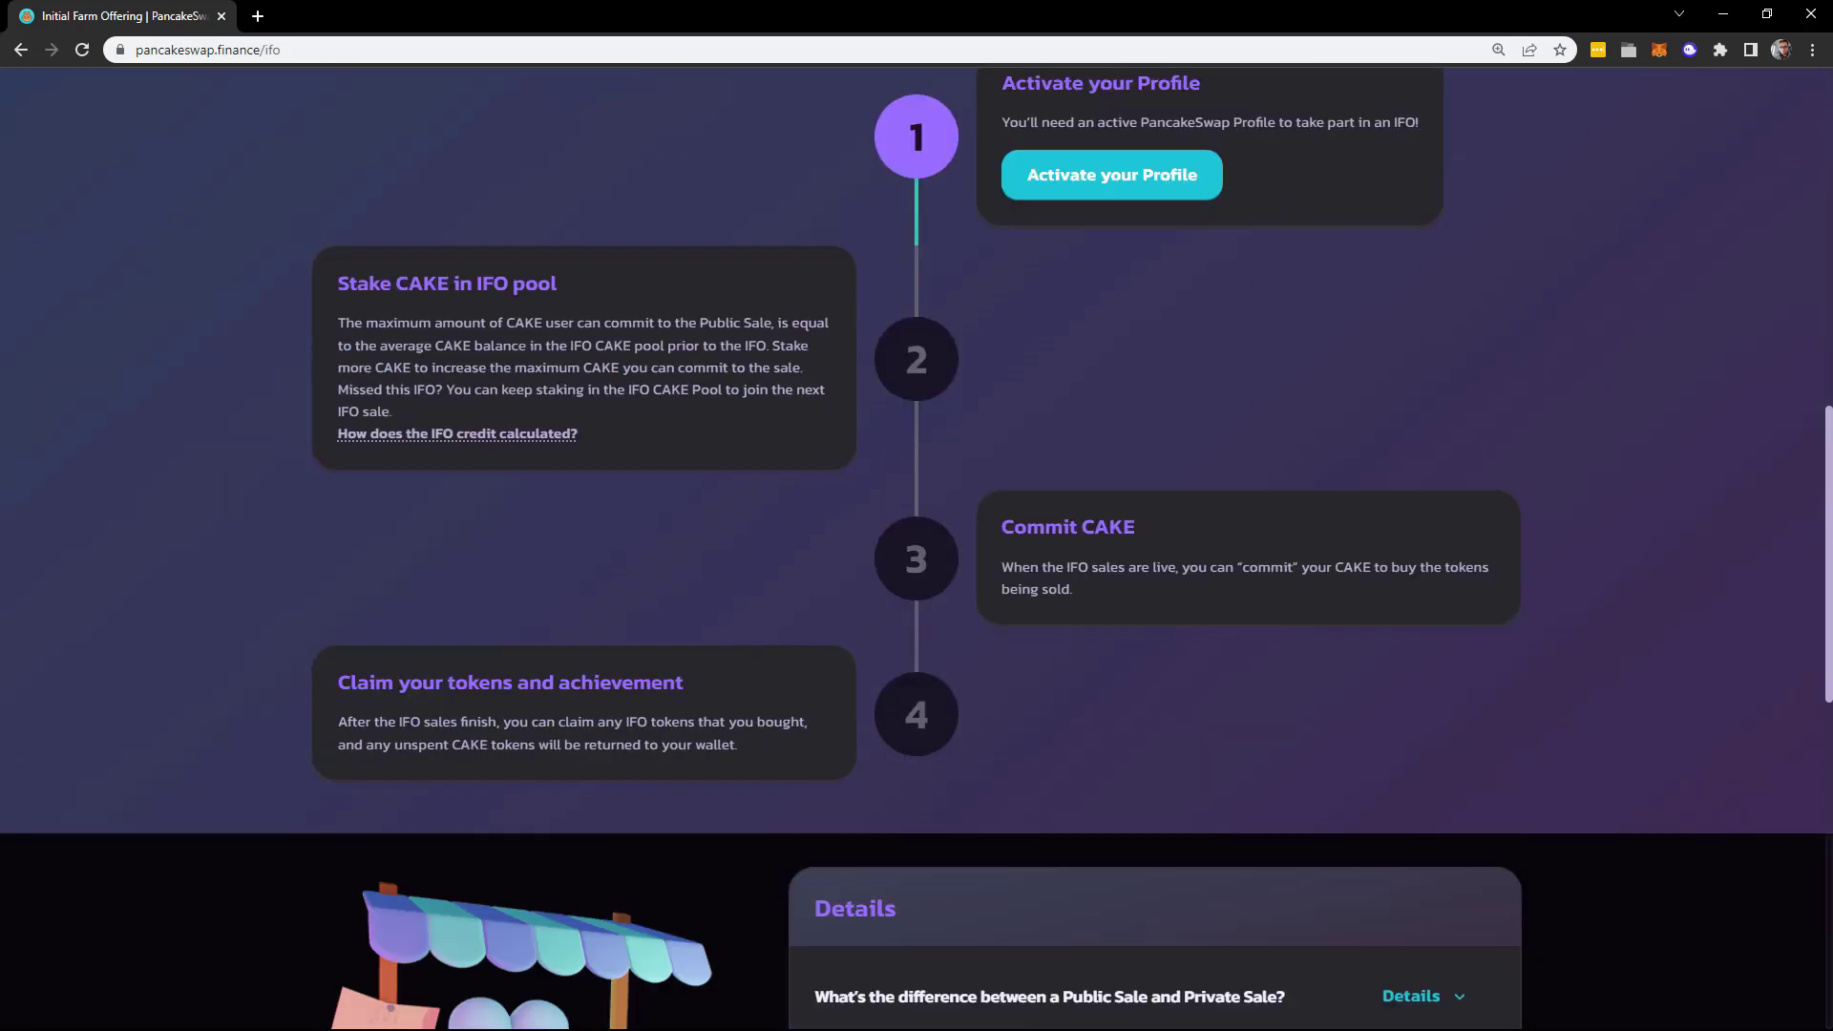
scroll(917, 516, "up", 12)
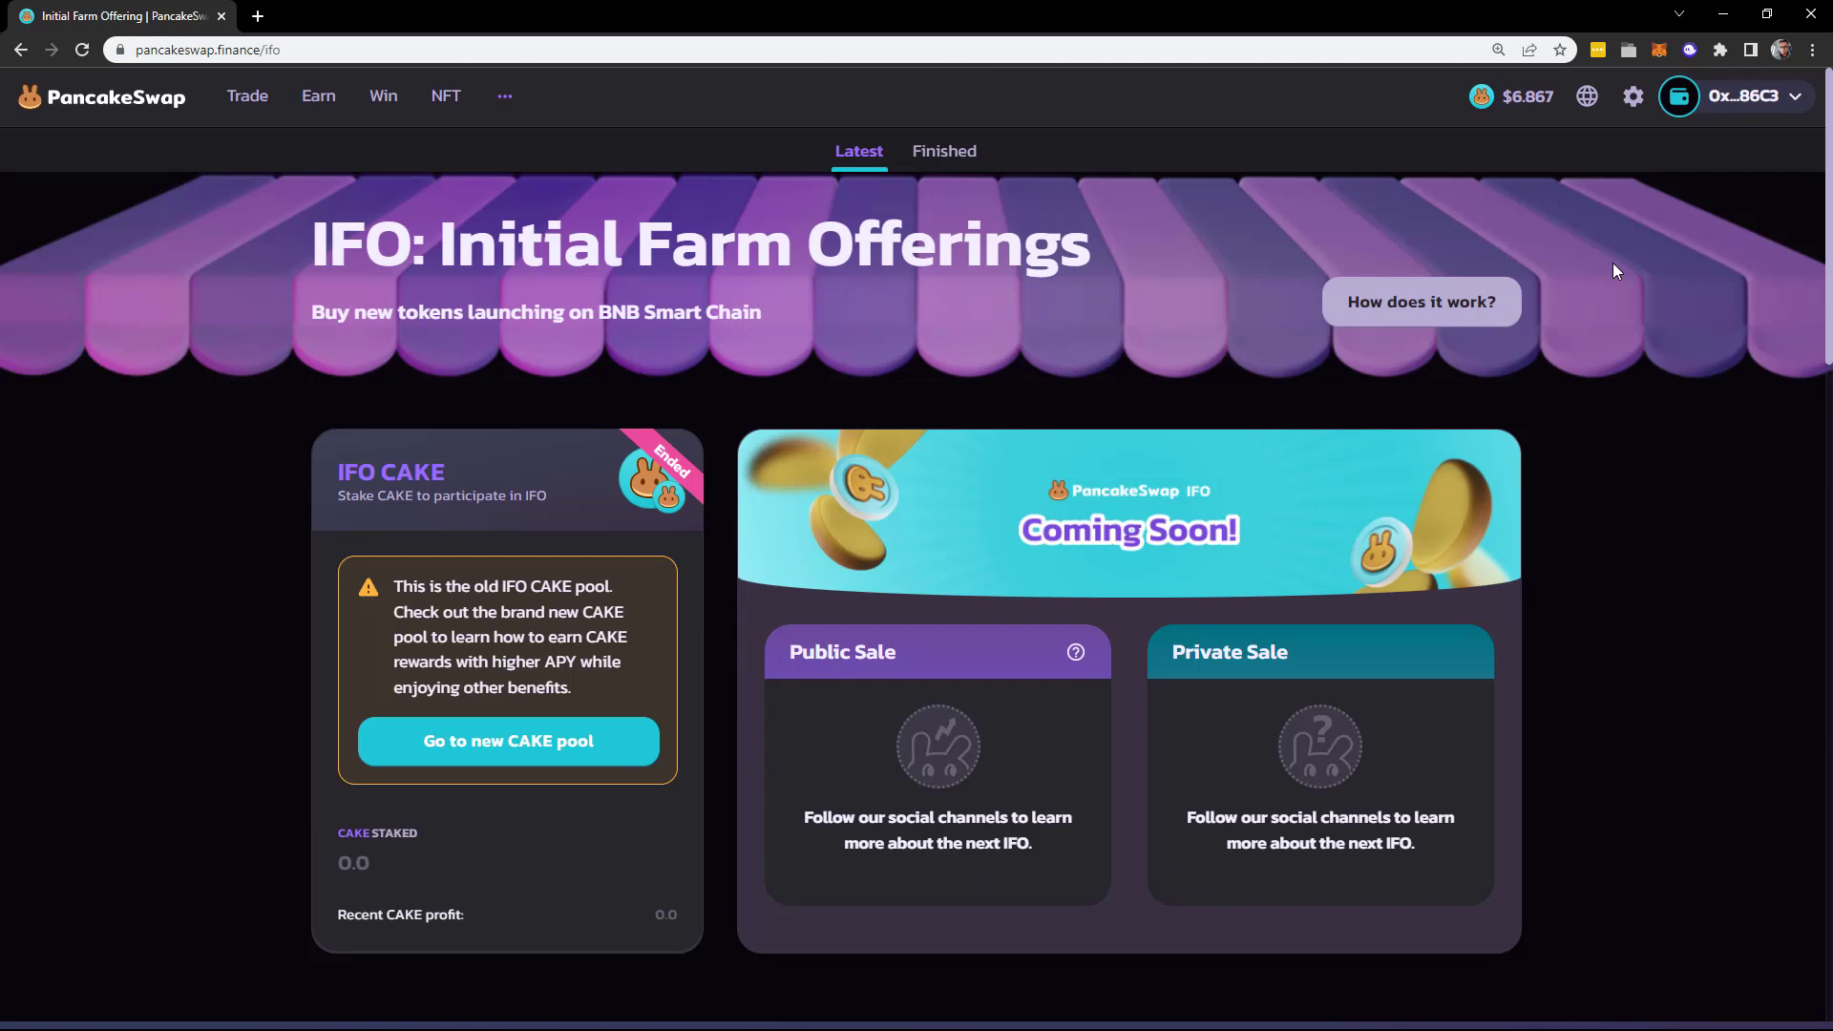
- Open the finished IFOs, expand the DUET Protocol sale to examine its Public Sale card, and follow its "How does it work?" link
left_click(940, 164)
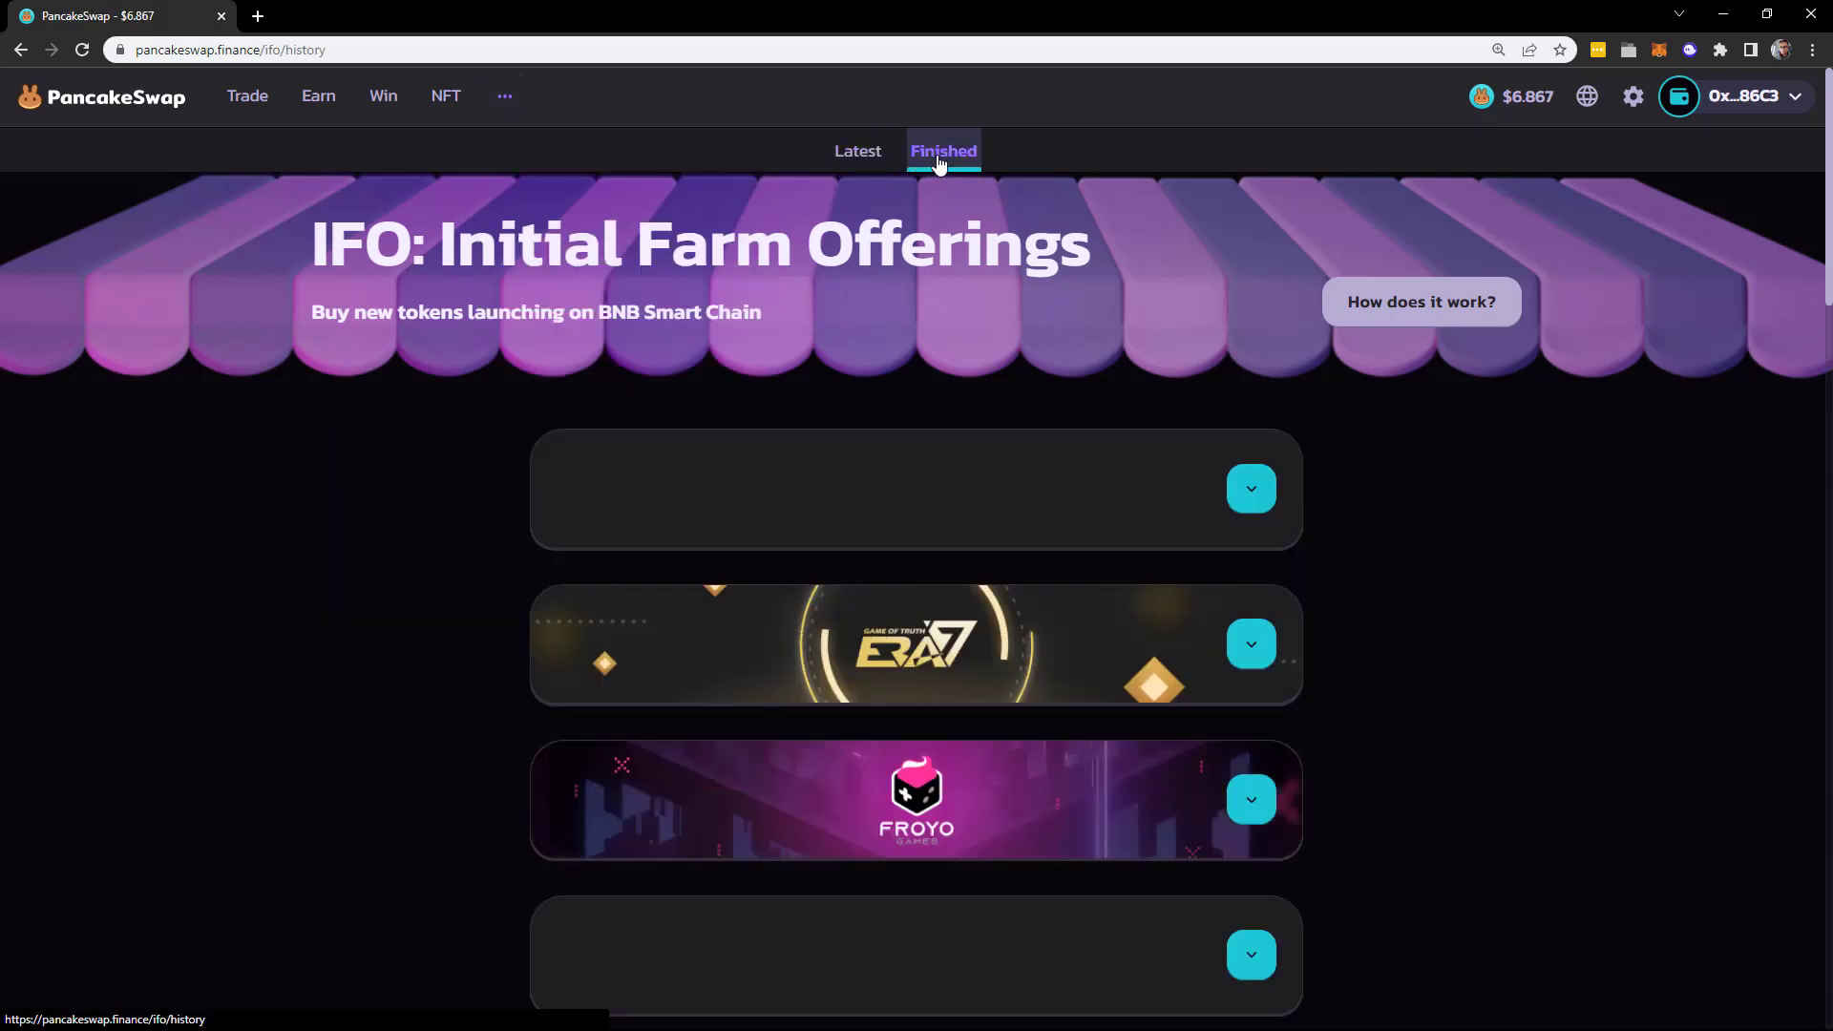
left_click(1251, 490)
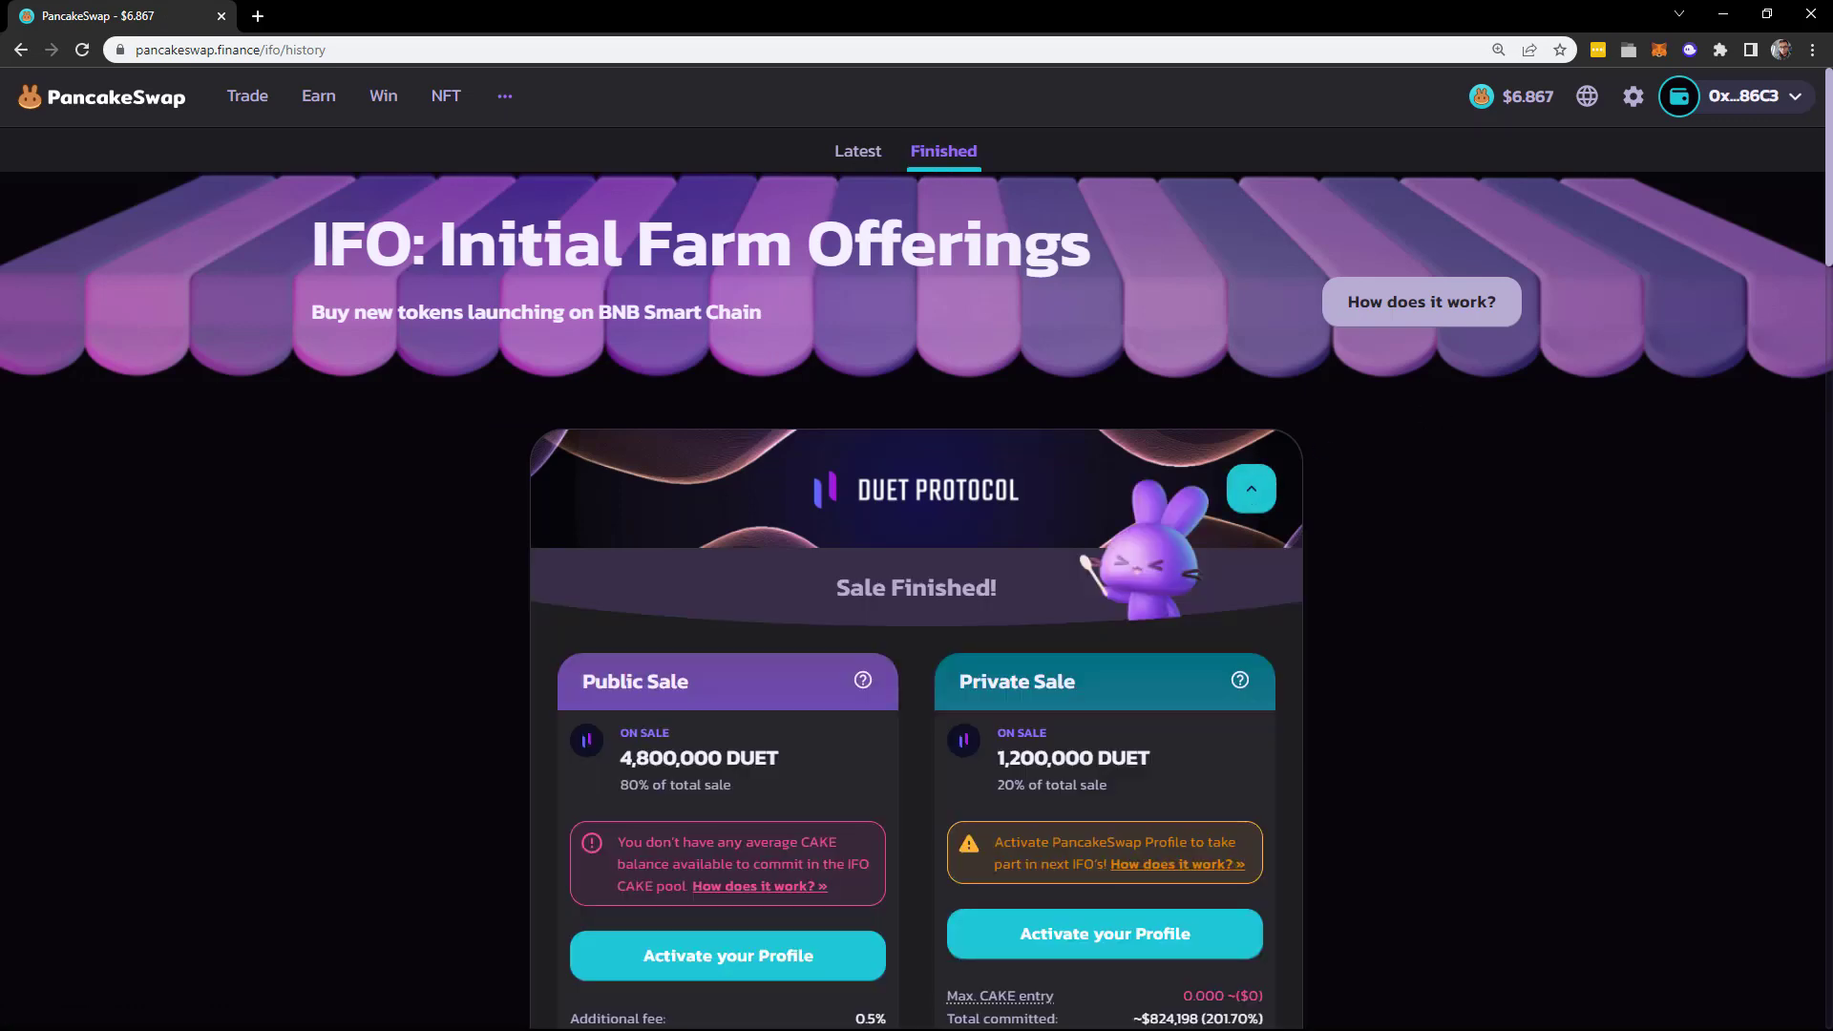
scroll(775, 668, "down", 3)
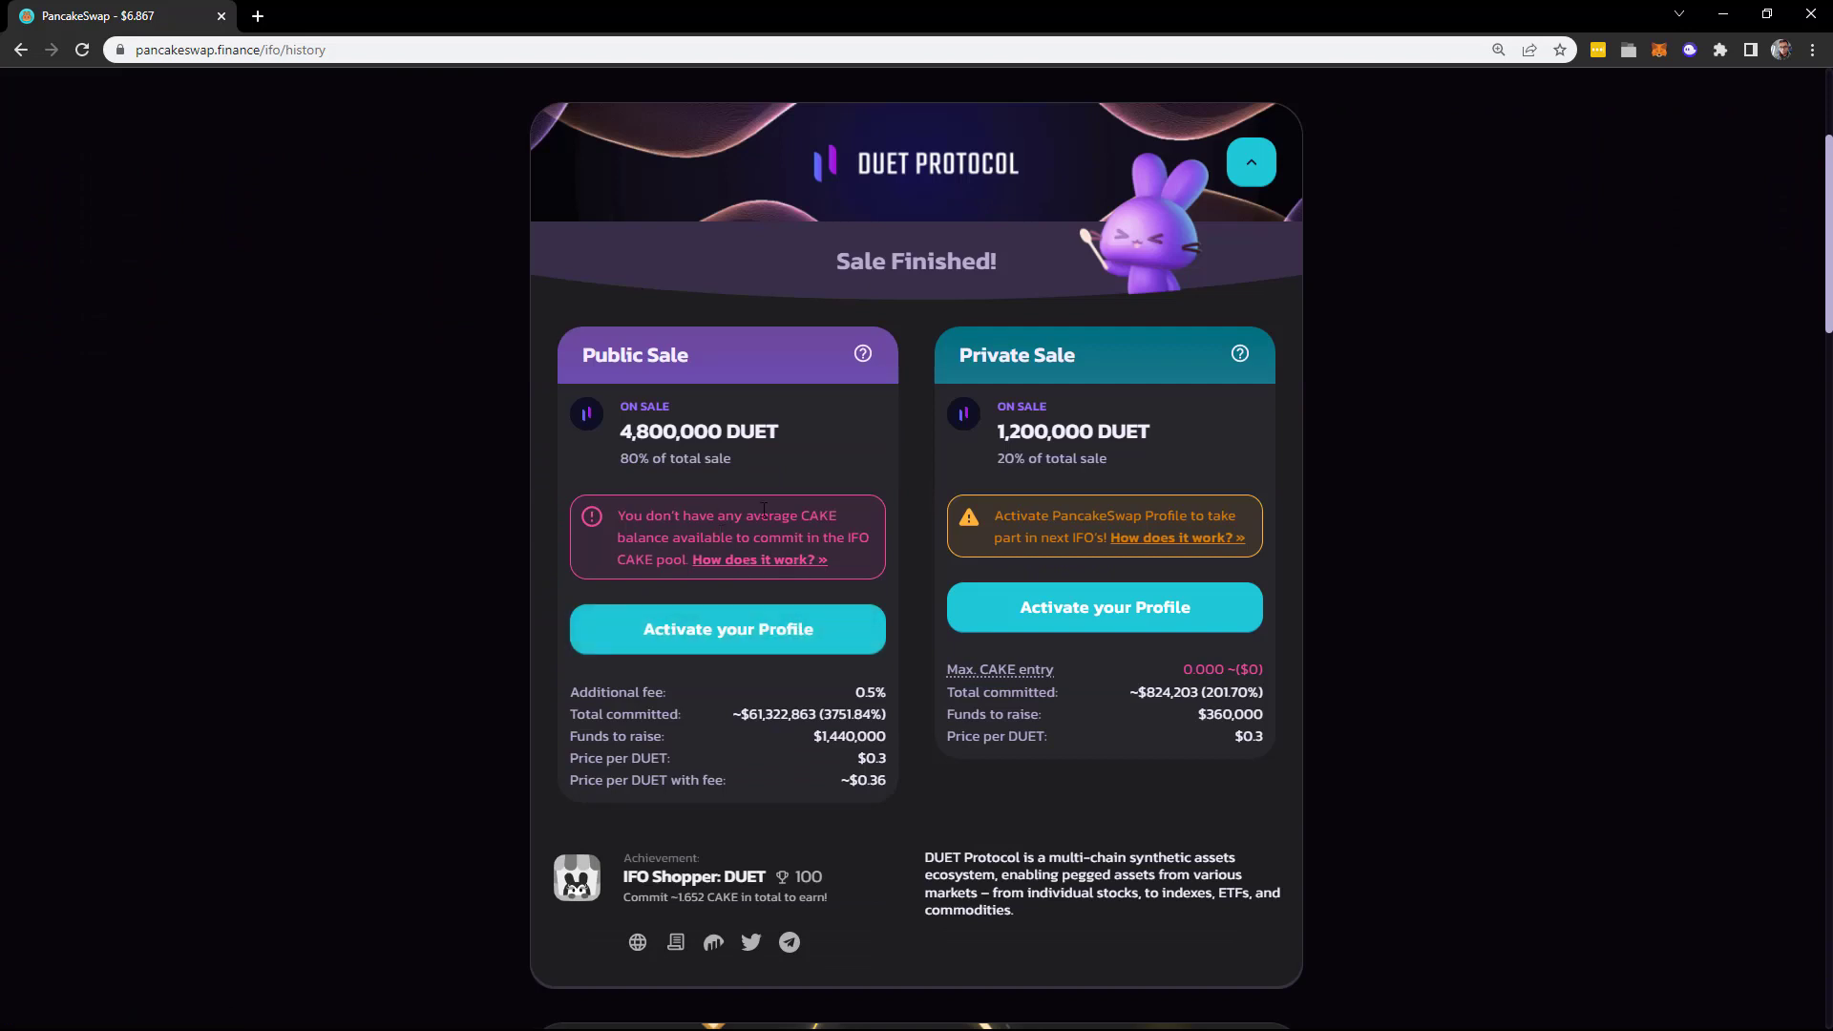
double_click(827, 514)
double_click(782, 537)
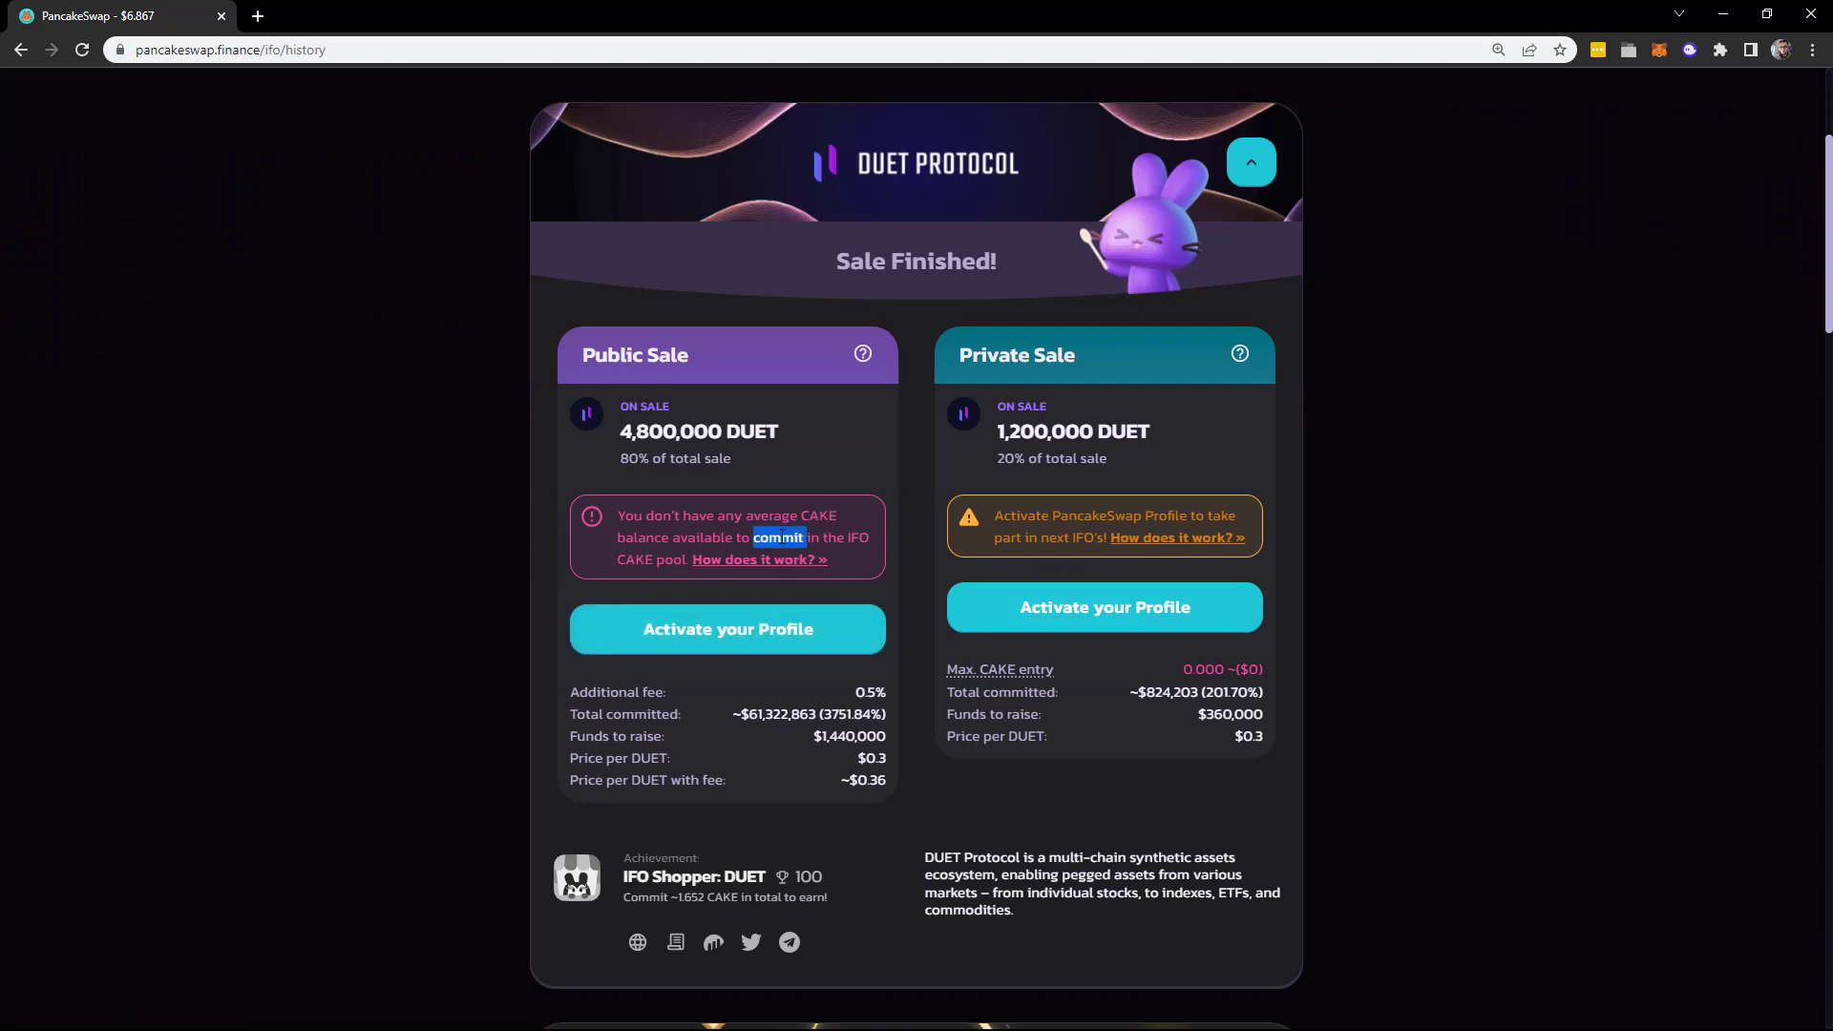
left_click(737, 566)
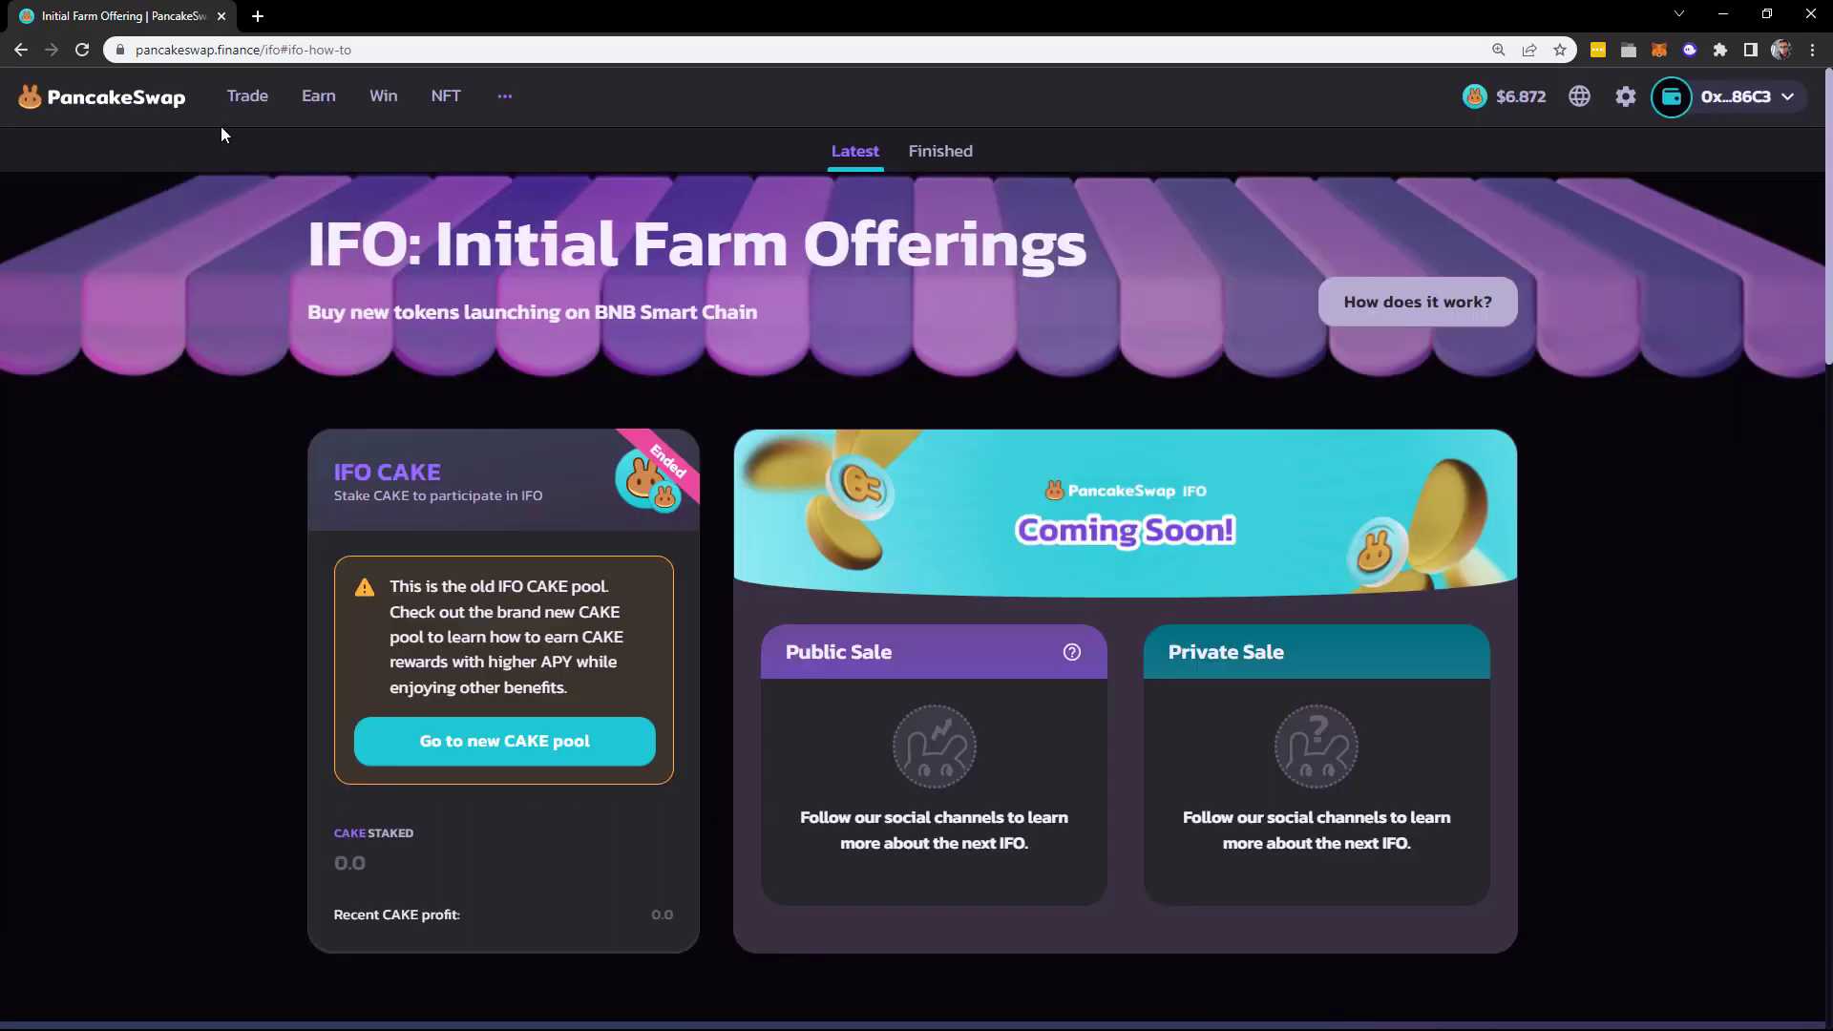
- Open the Swap page, enter 0.2 BNB as the amount to swap, and check the estimated CAKE amount
left_click(258, 111)
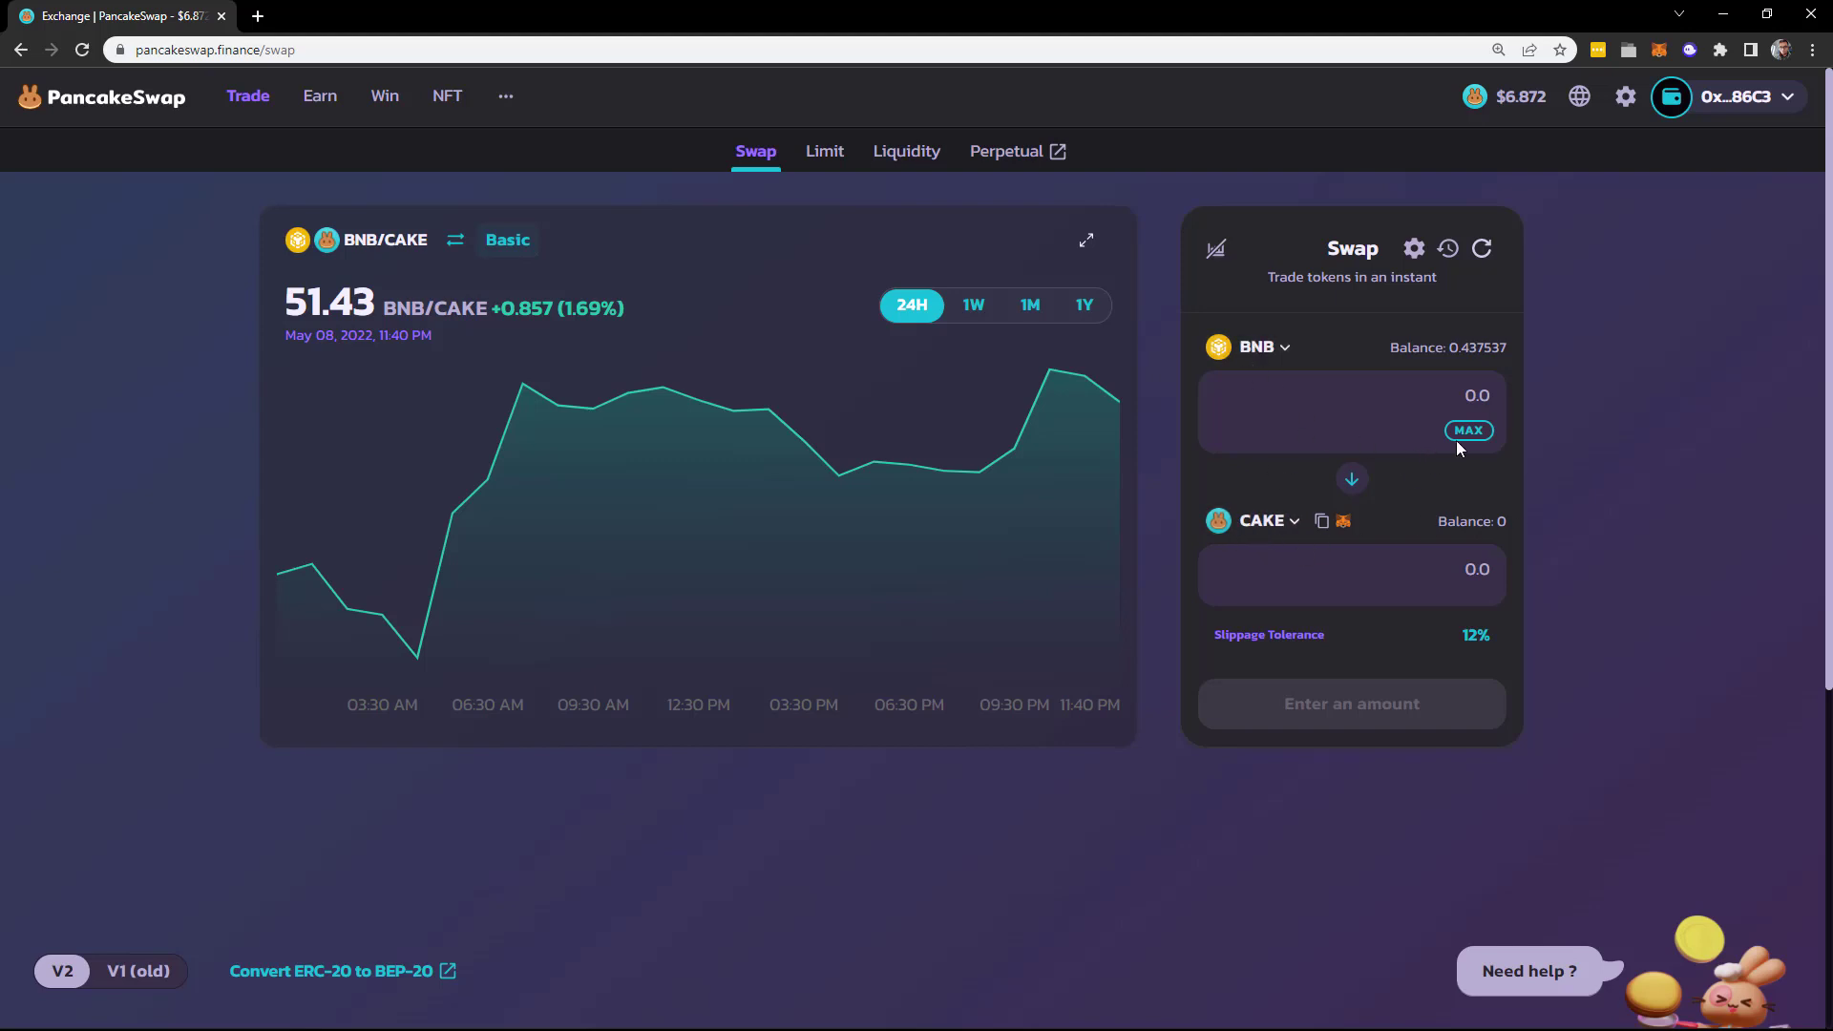
left_click(1434, 406)
type("0.2")
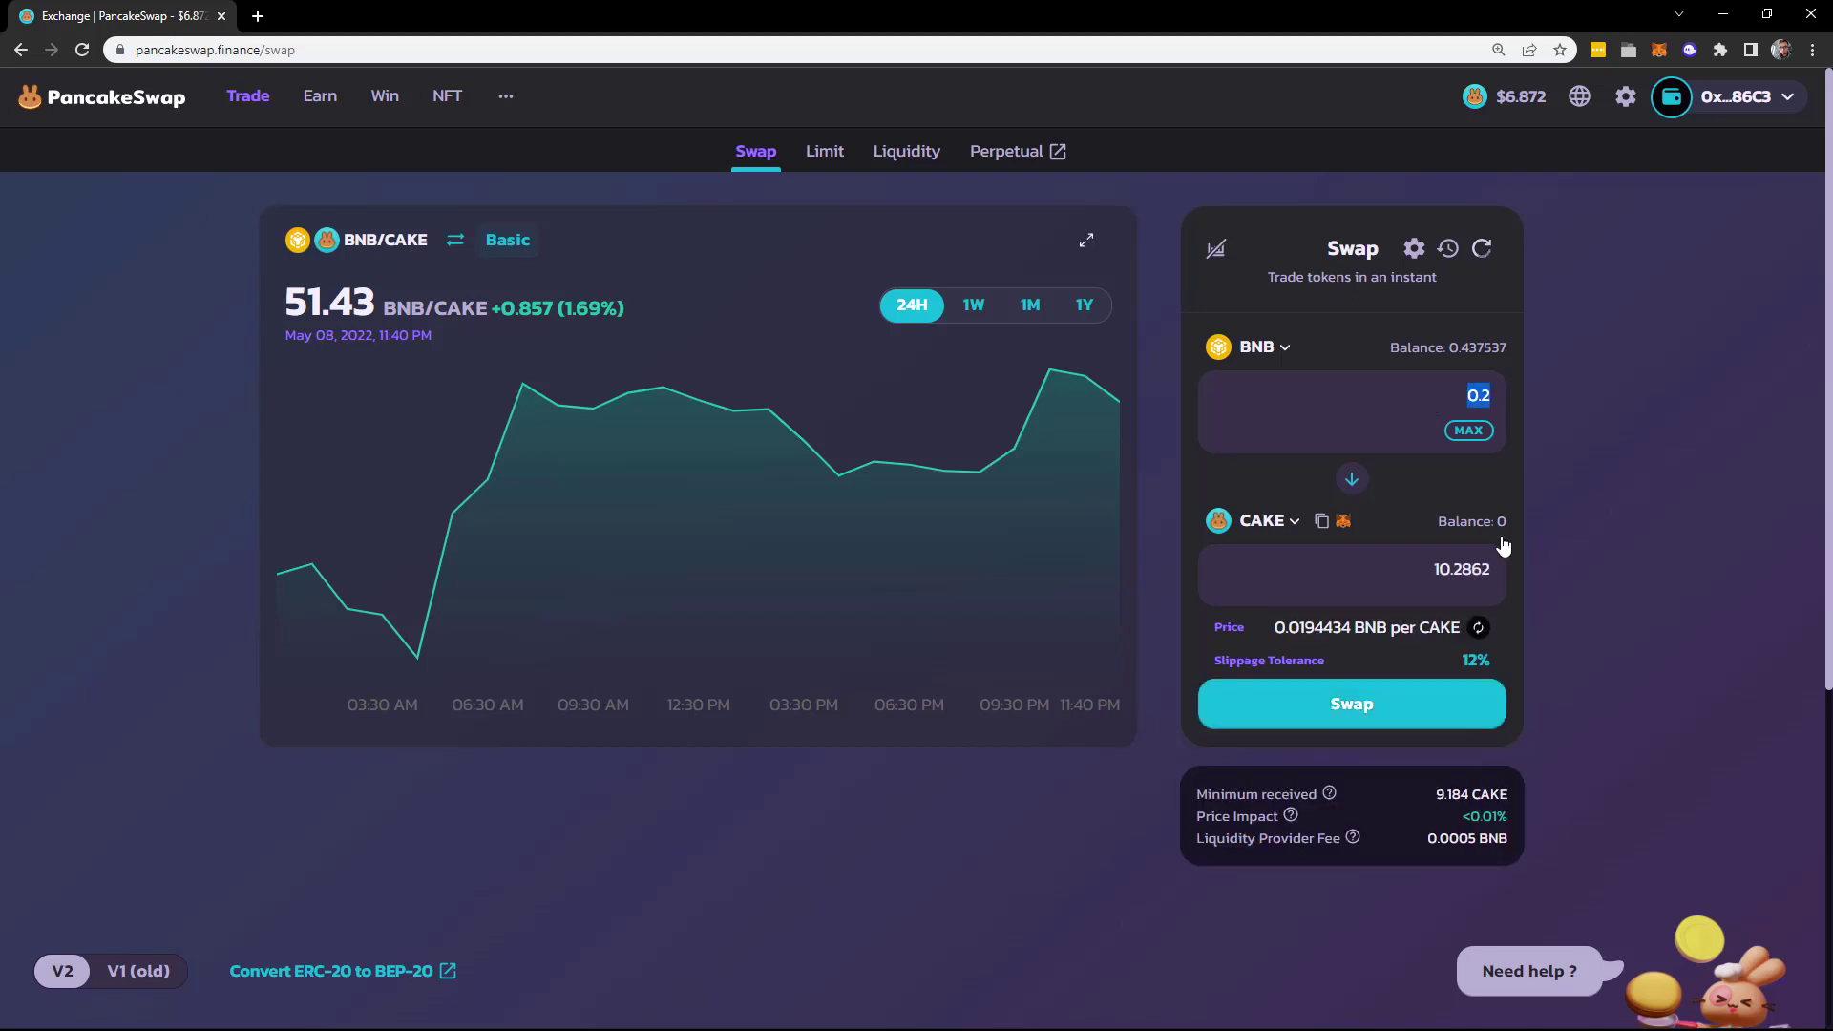
double_click(1434, 581)
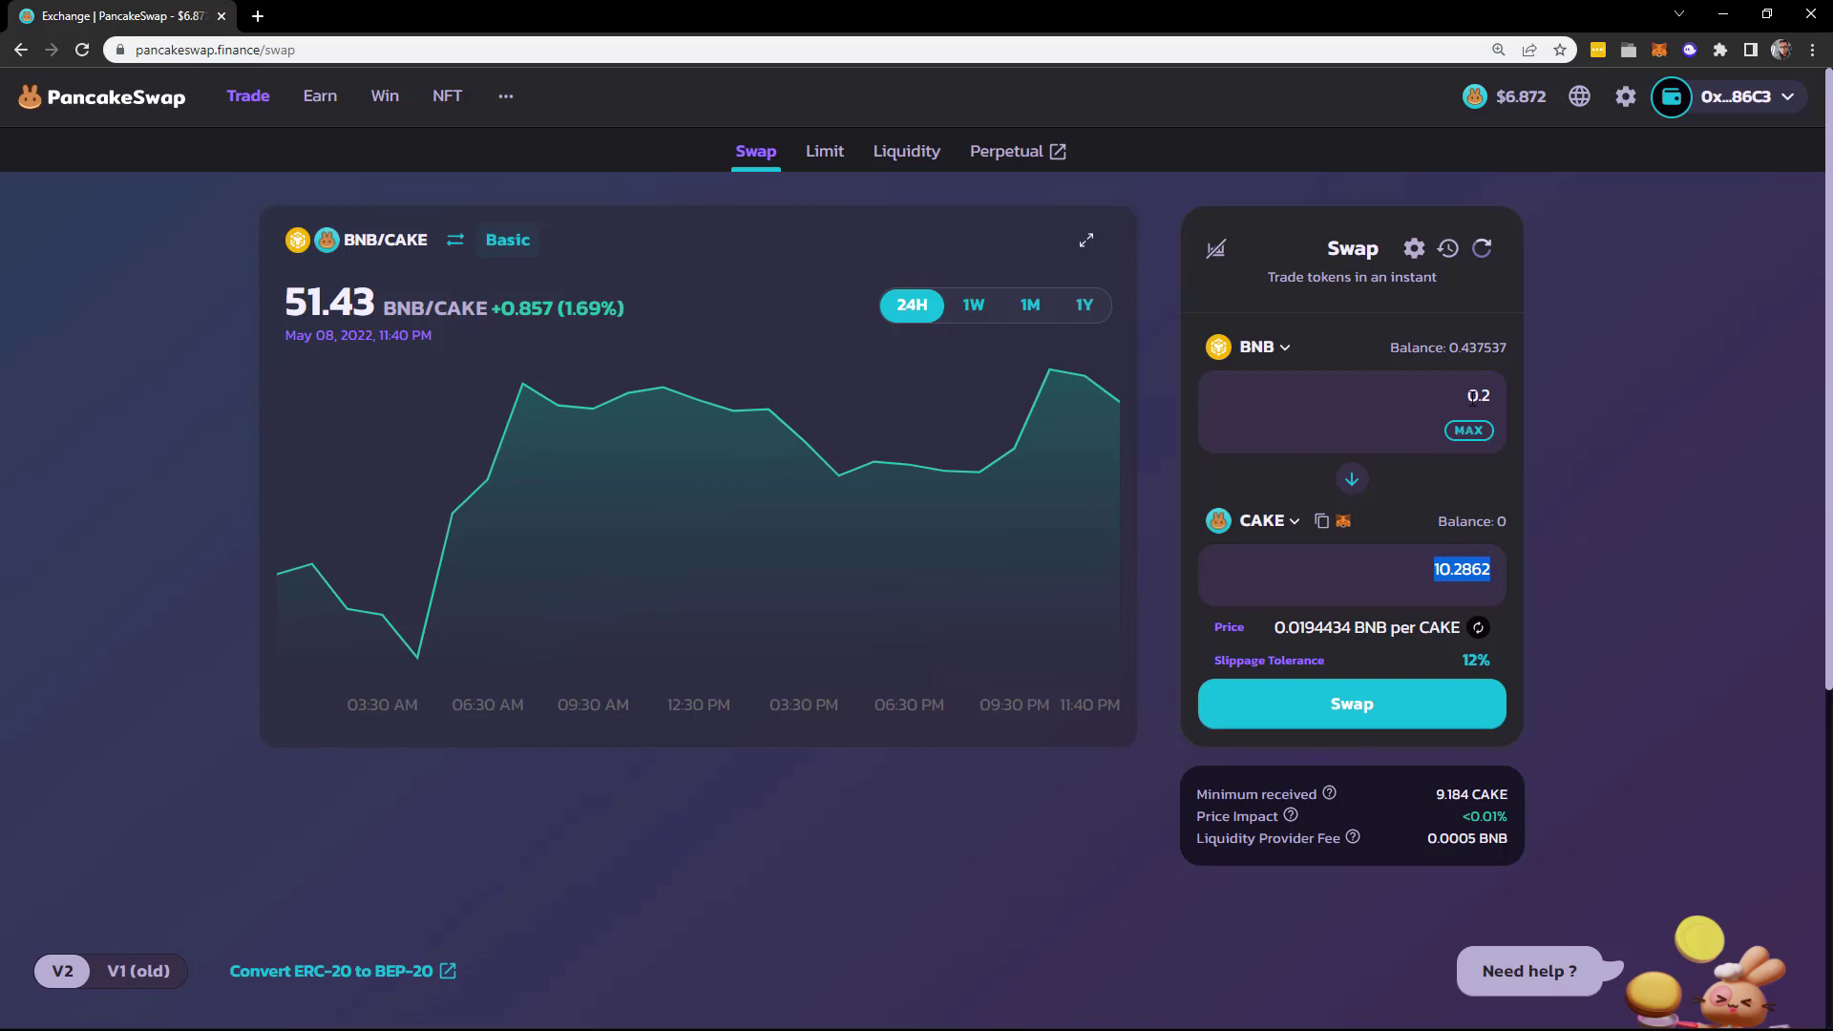
- Search the token list for "busd" and choose BUSD as the token to receive
left_click(1248, 525)
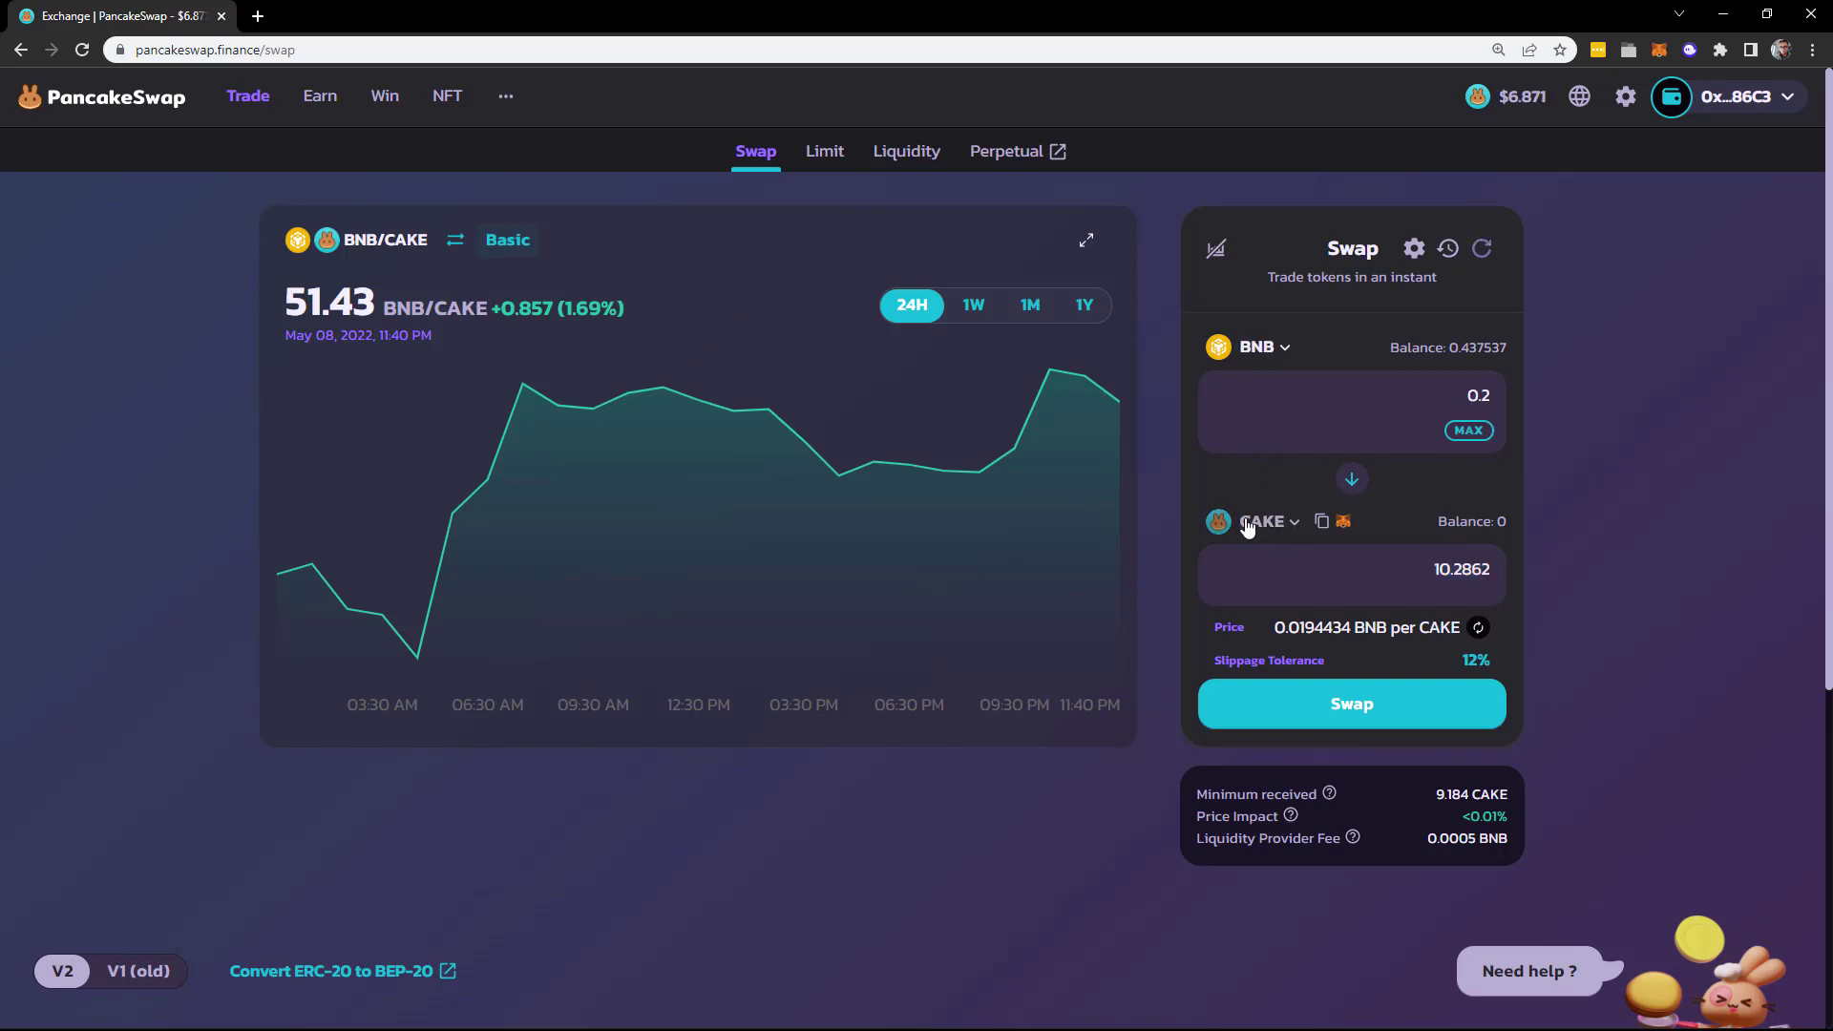
left_click(1247, 525)
type("busd")
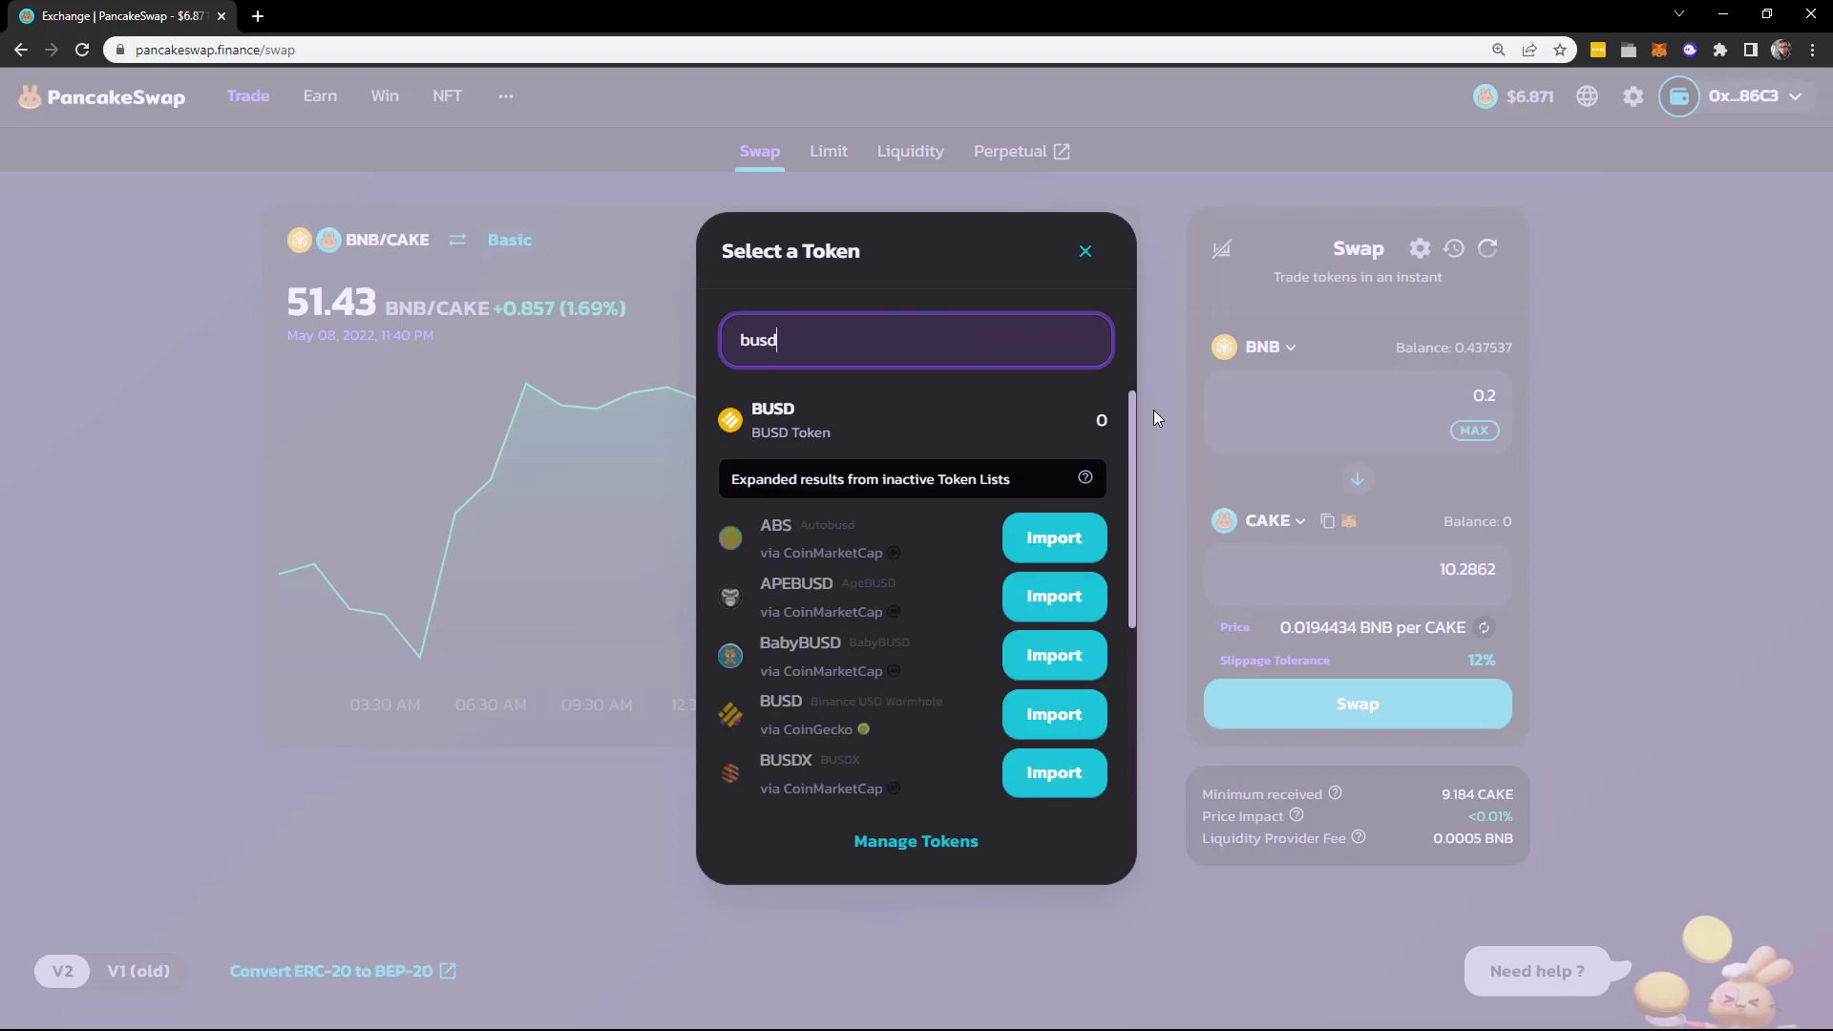
left_click(1027, 426)
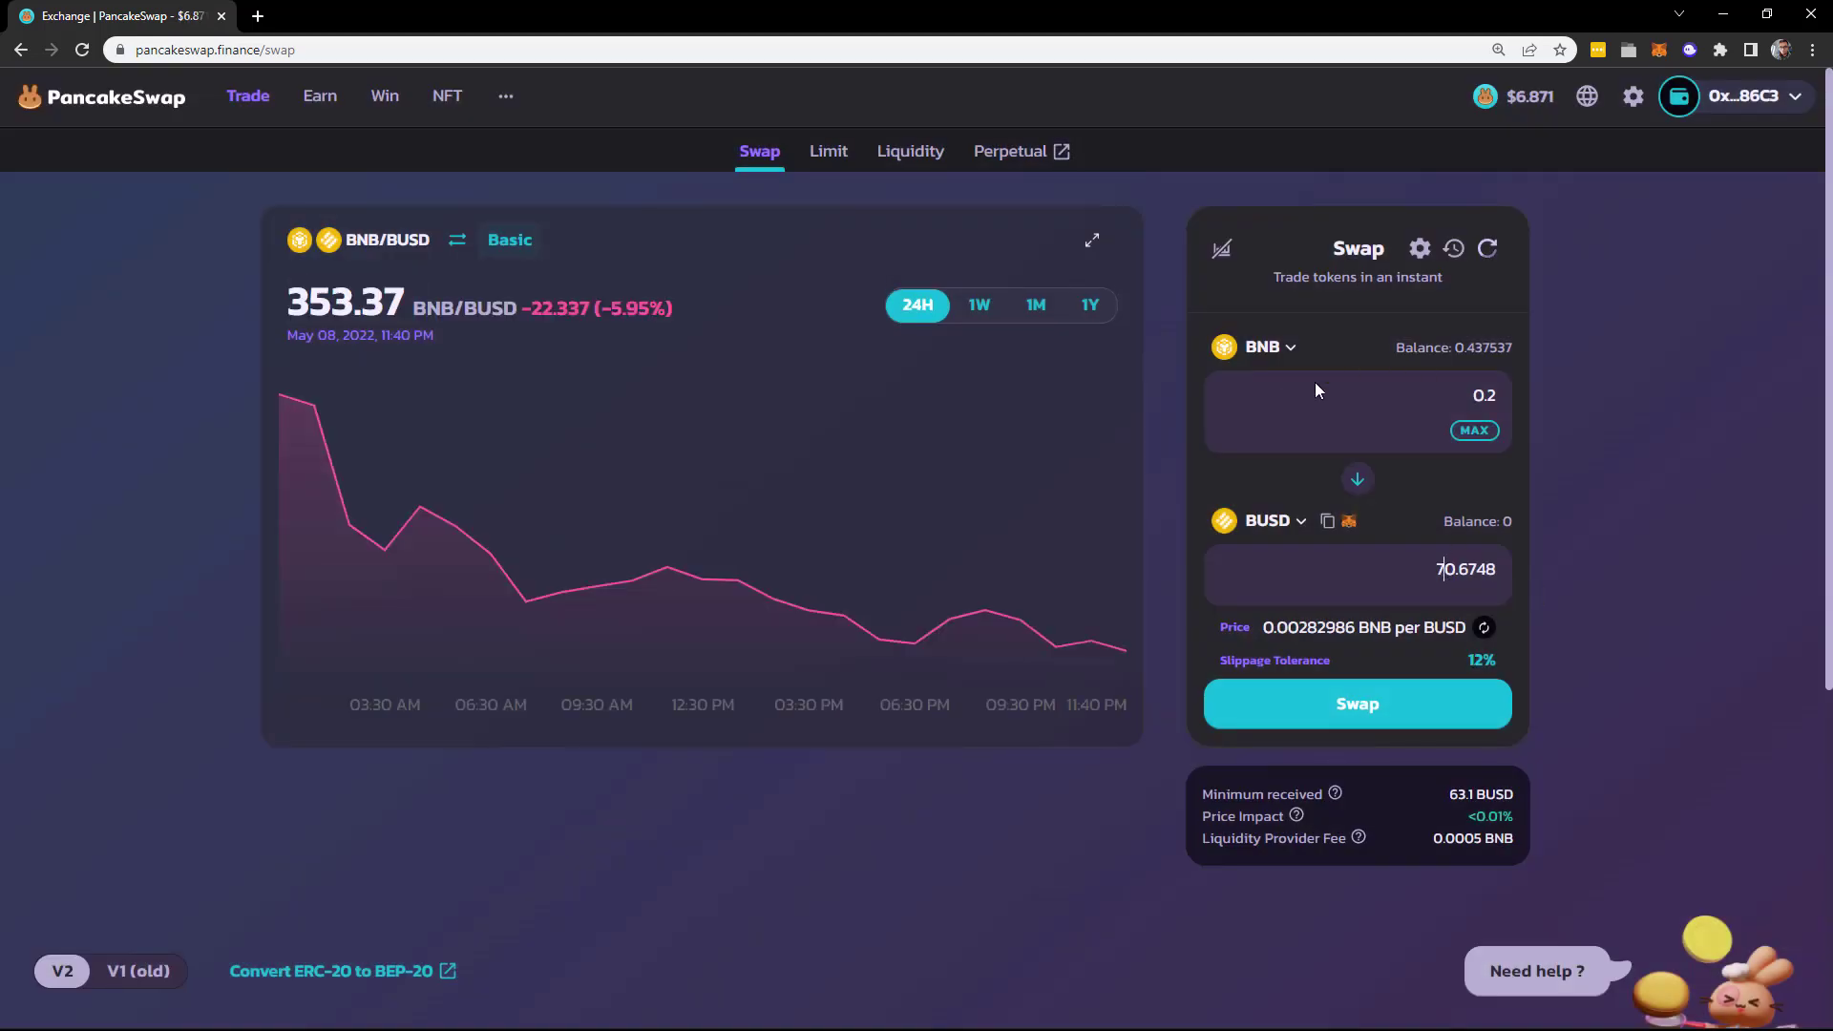
- Open the token list for the receiving side and copy BUSD's BNB Smart Chain (BEP20) contract address from its CoinMarketCap page
left_click(1255, 530)
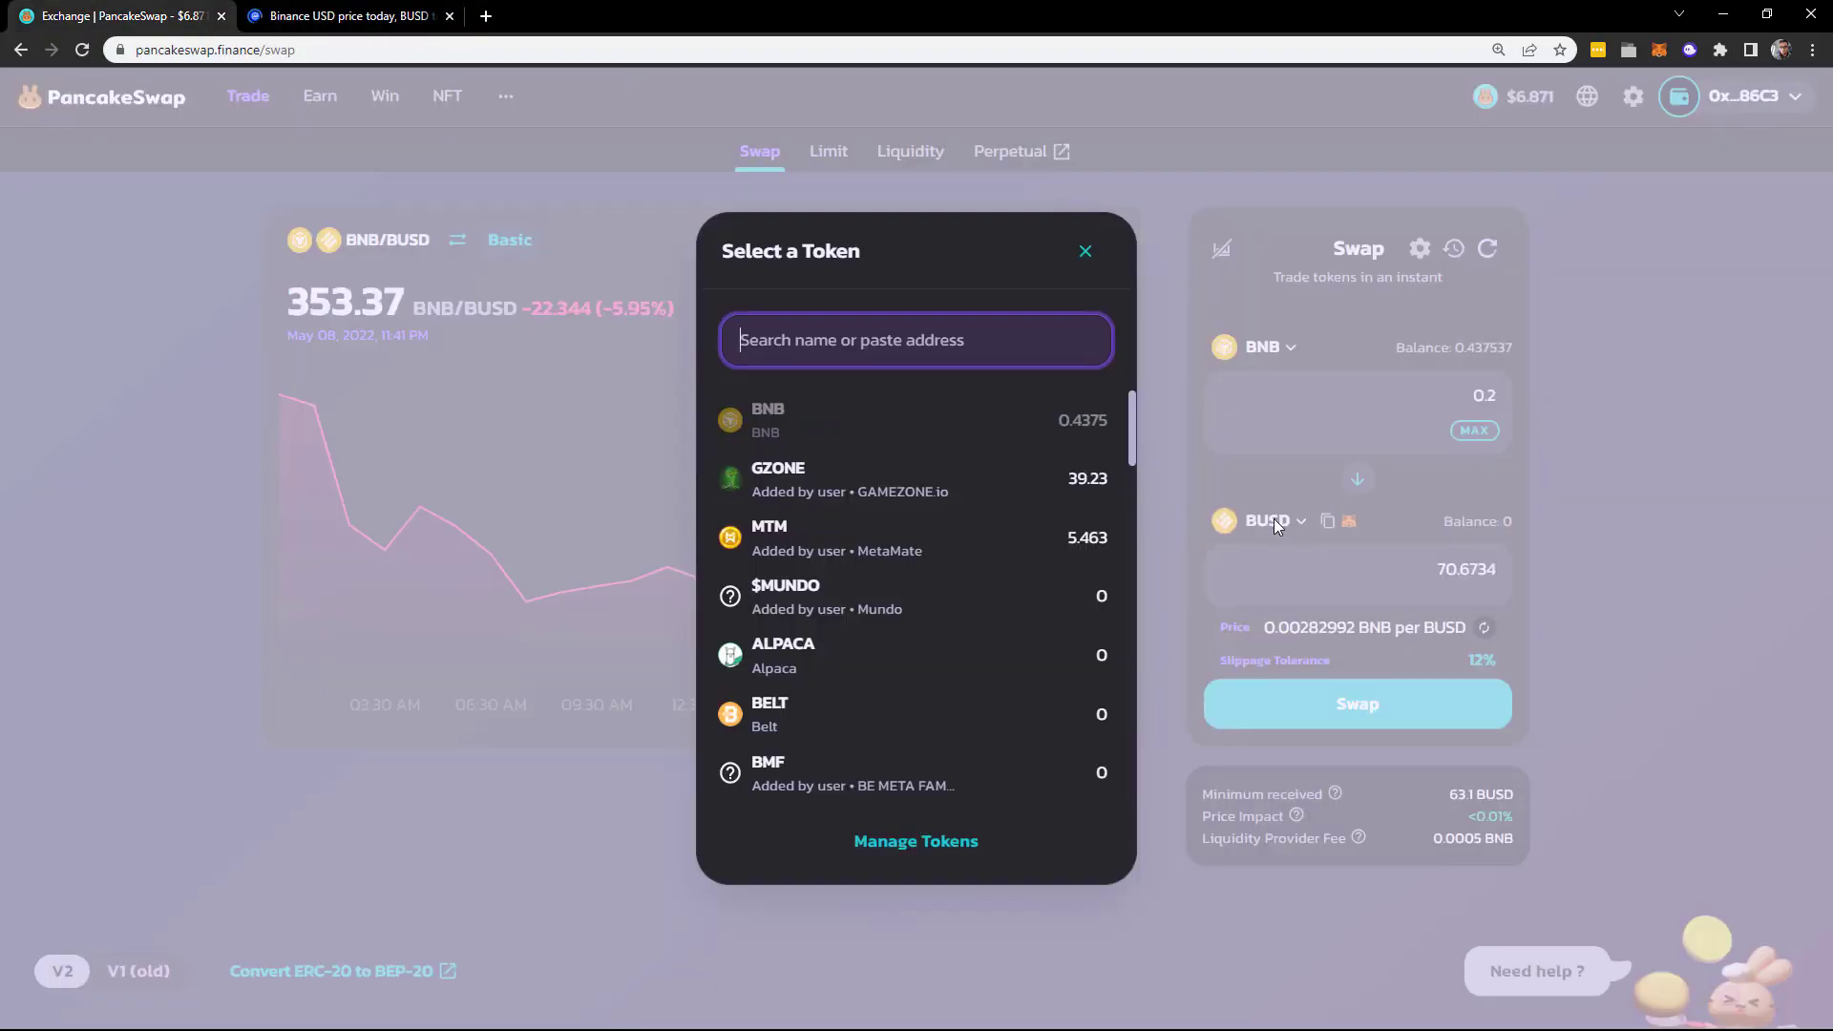
key("ctrl+Tab")
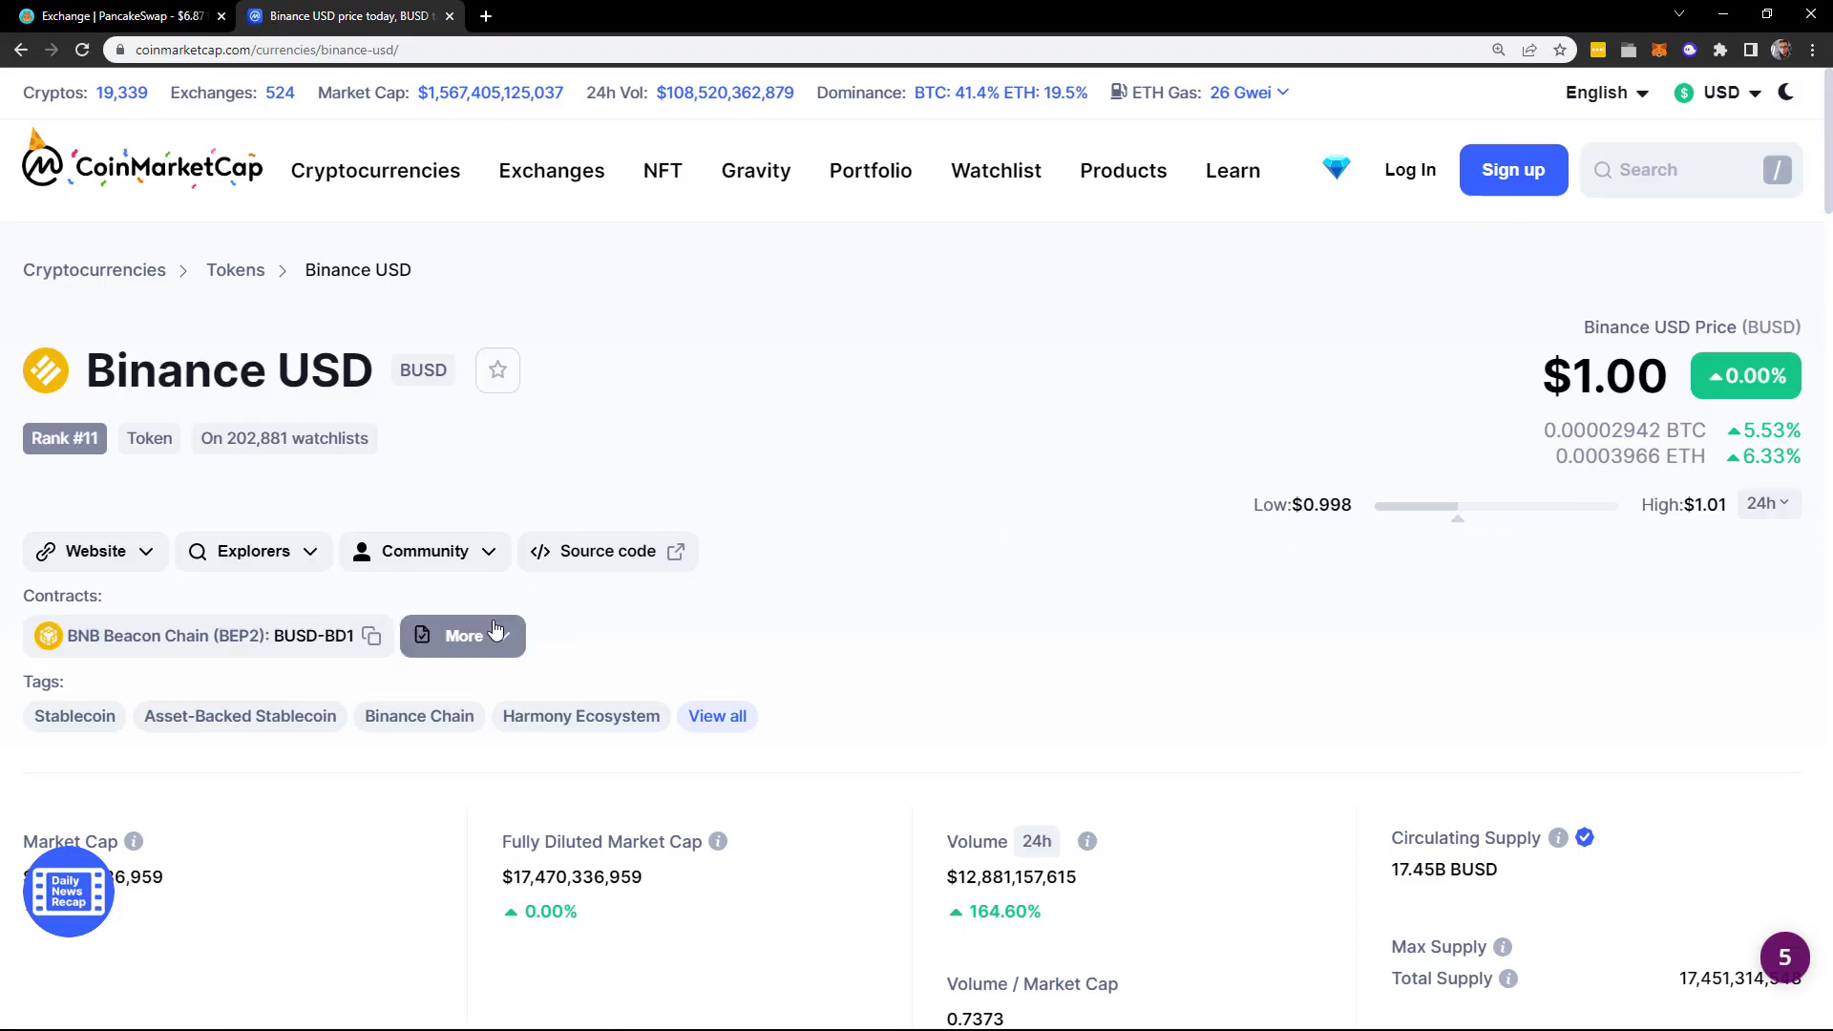
left_click(463, 635)
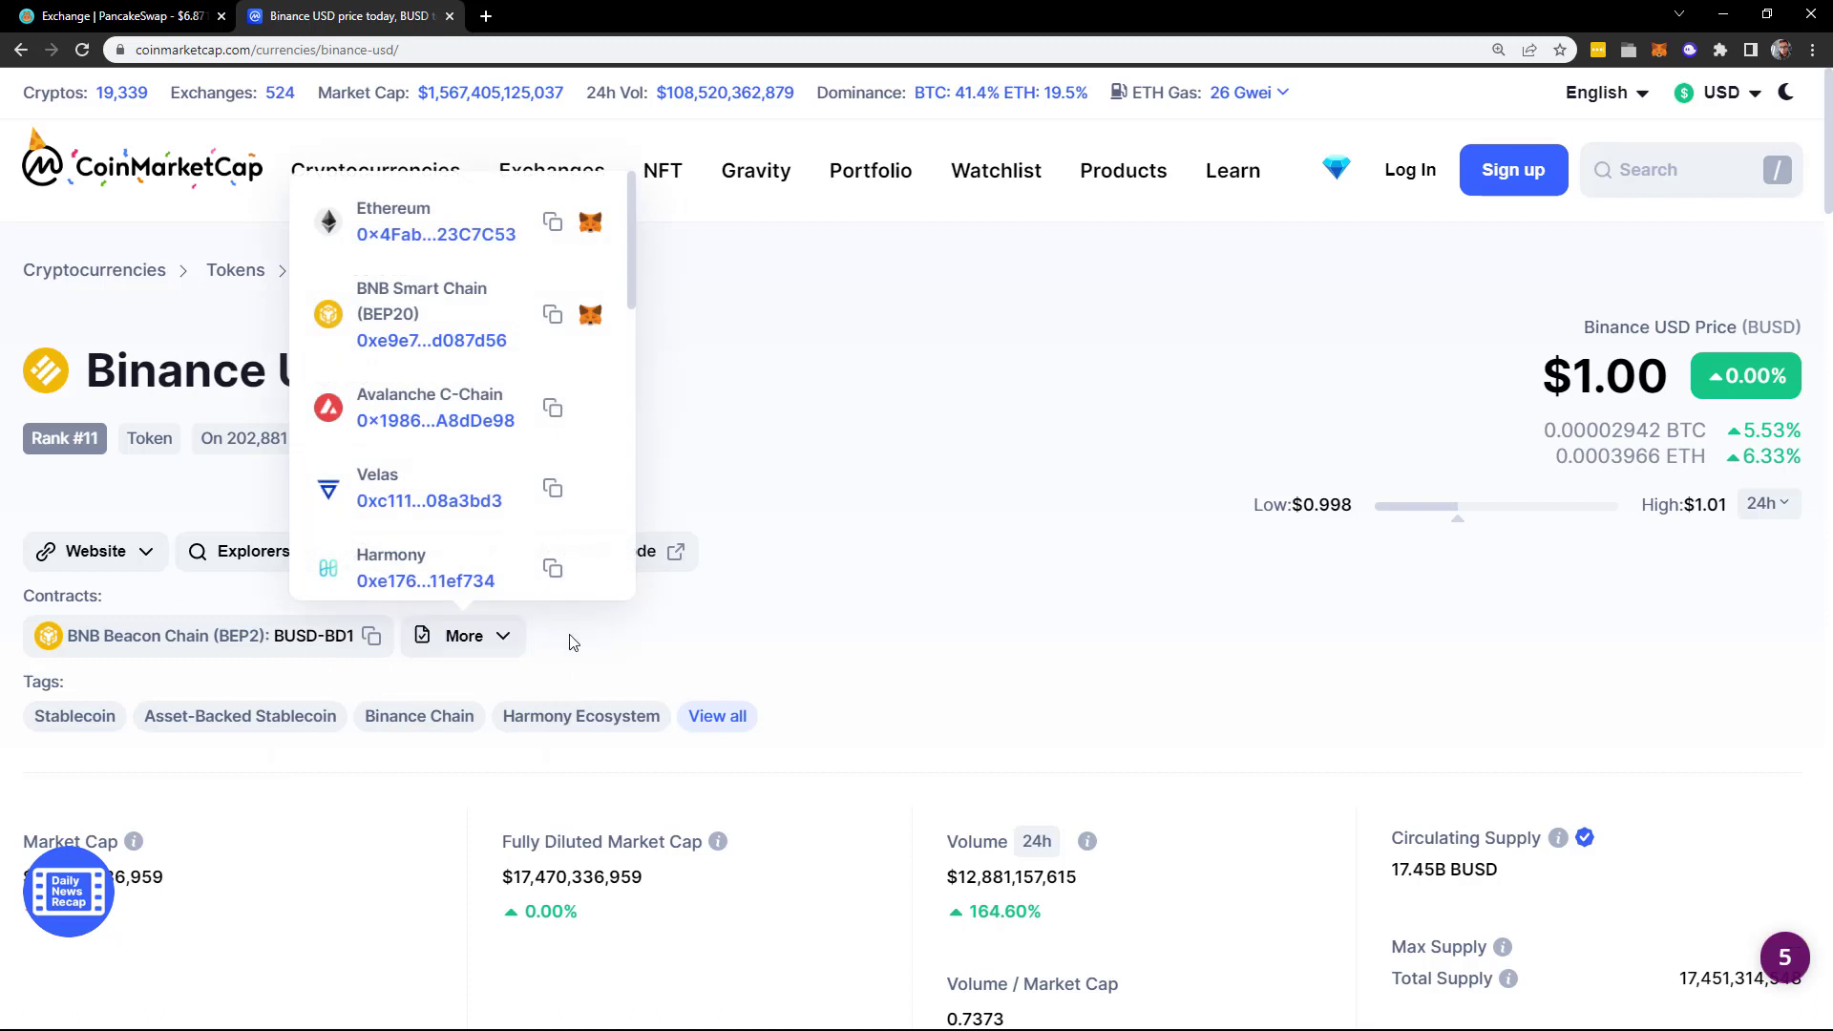
left_click(552, 317)
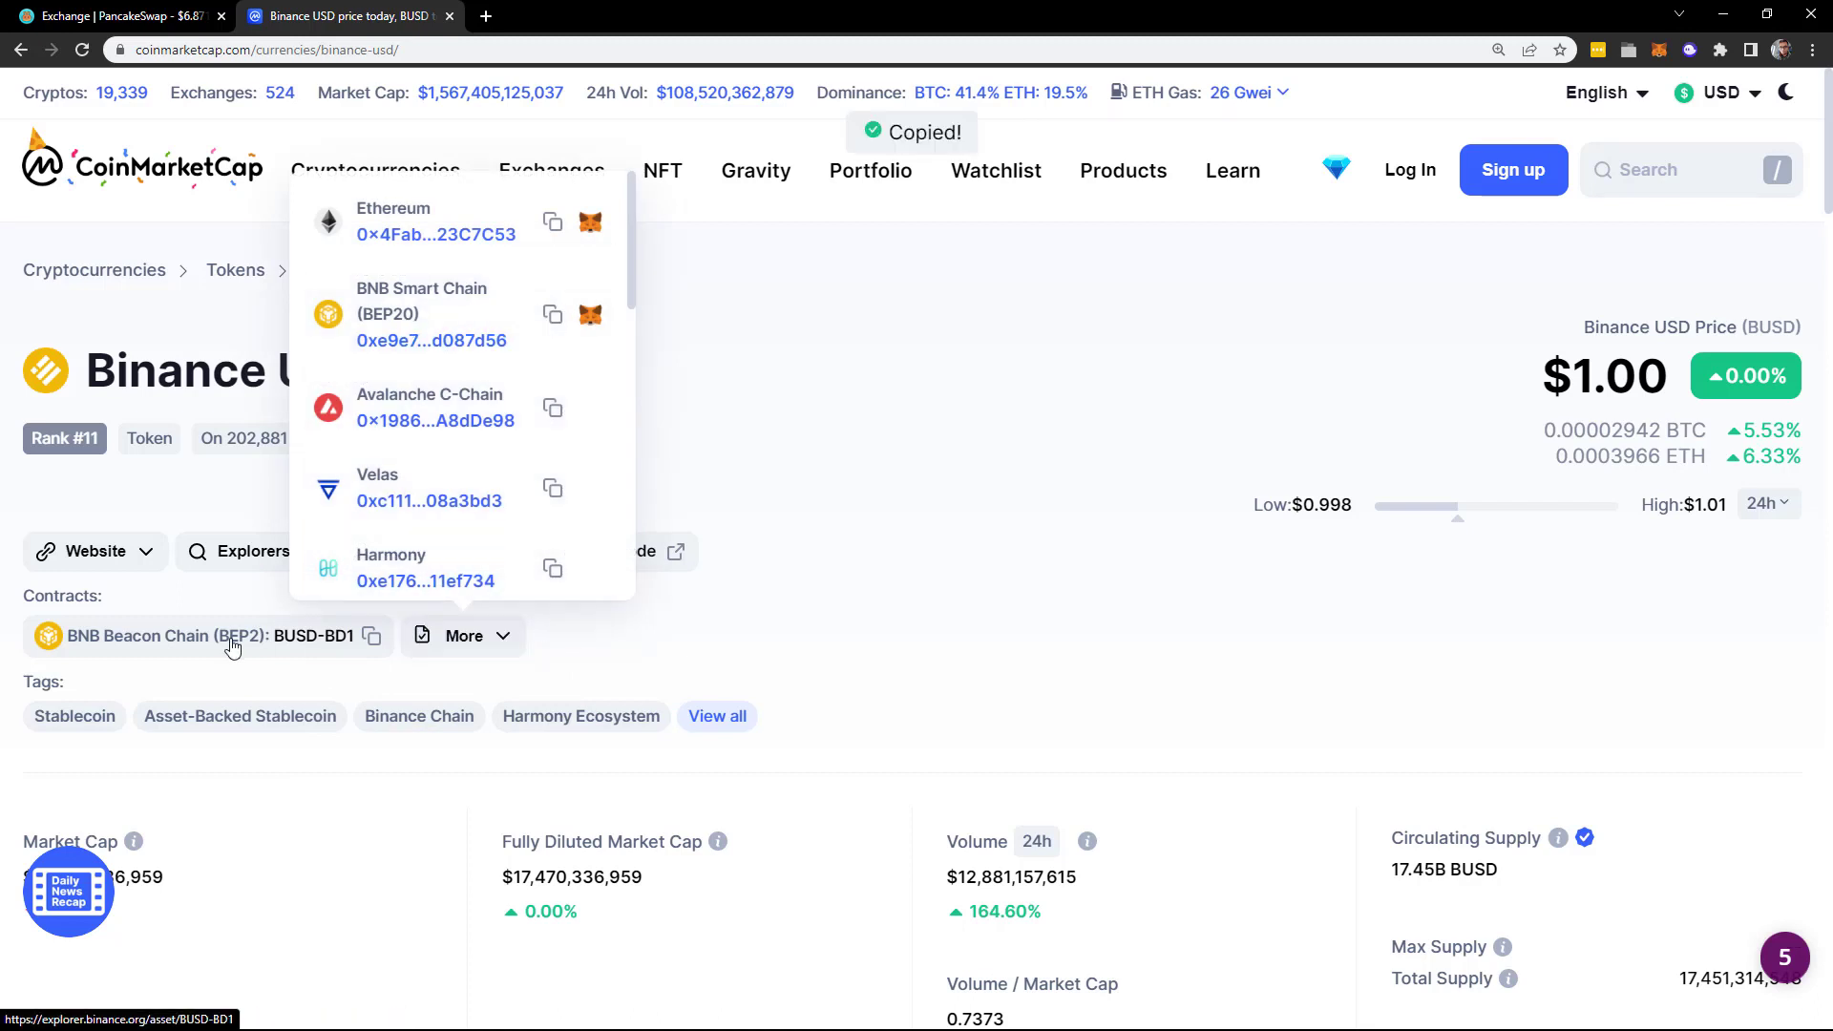
- Return to PancakeSwap, search the token list with the copied contract address, check the BUSD entry's status, and close the list
key("ctrl+Tab")
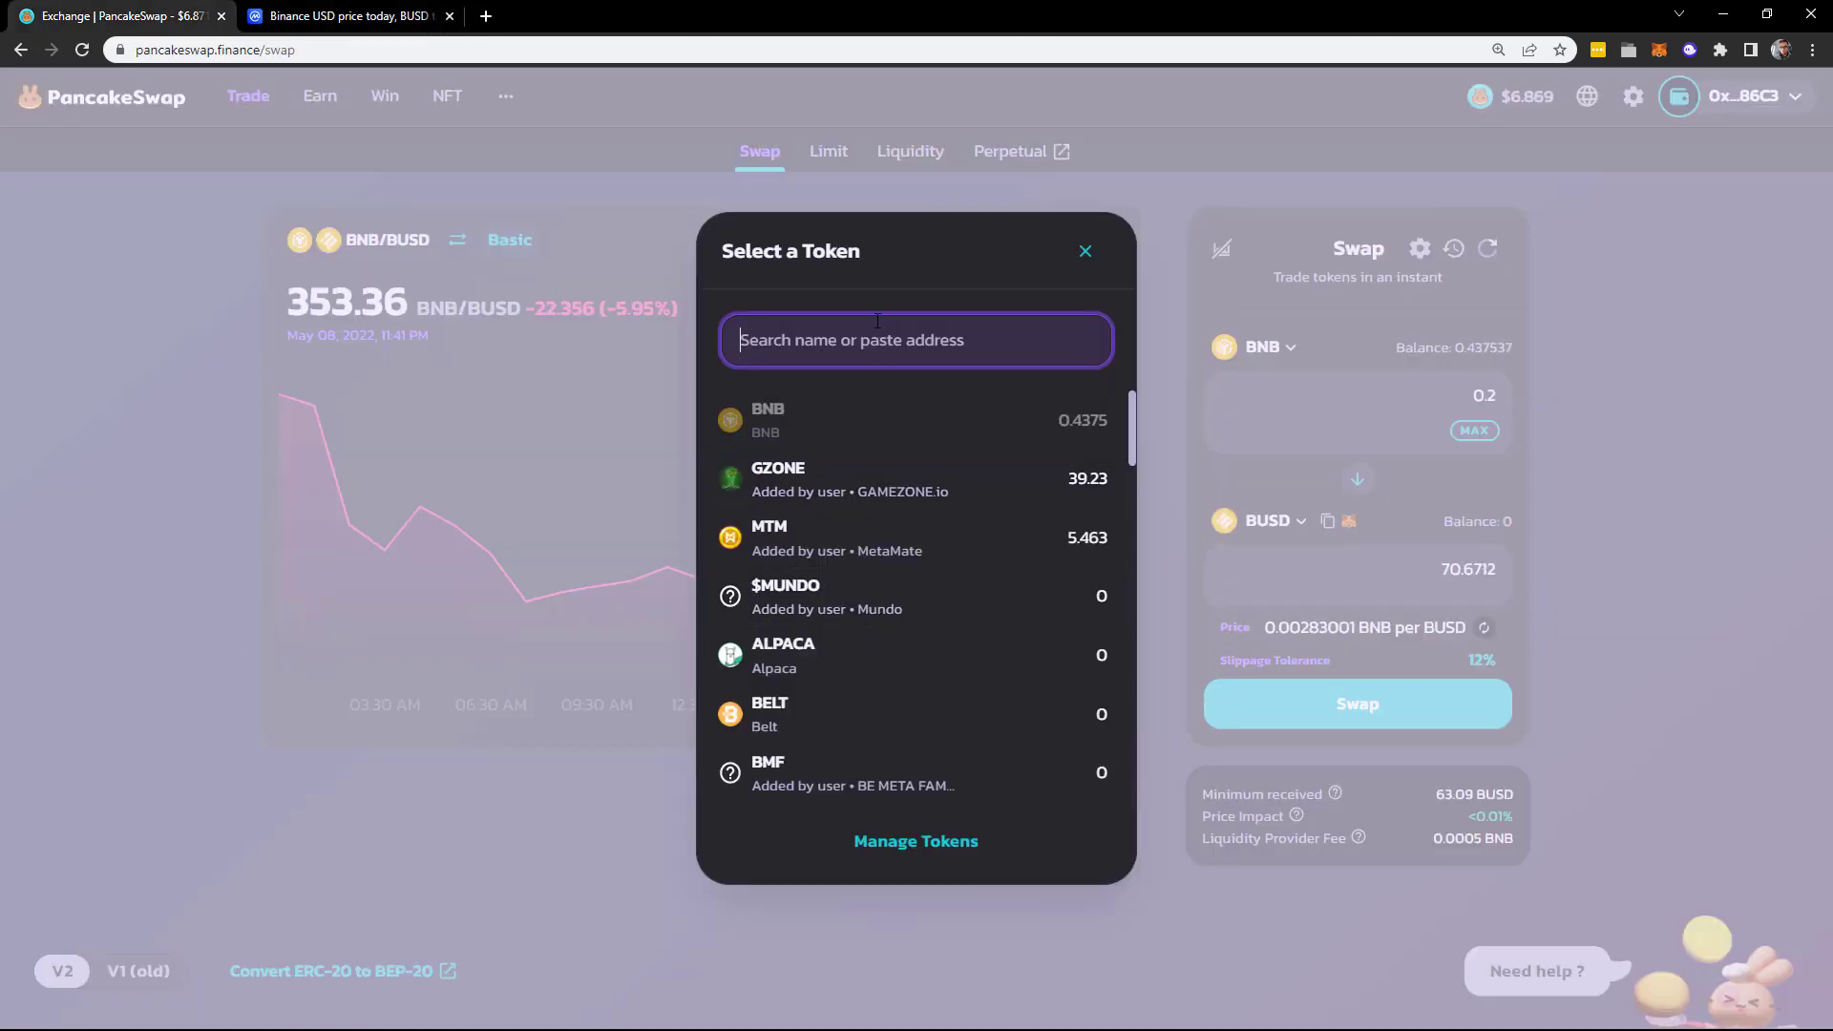
key("ctrl+v")
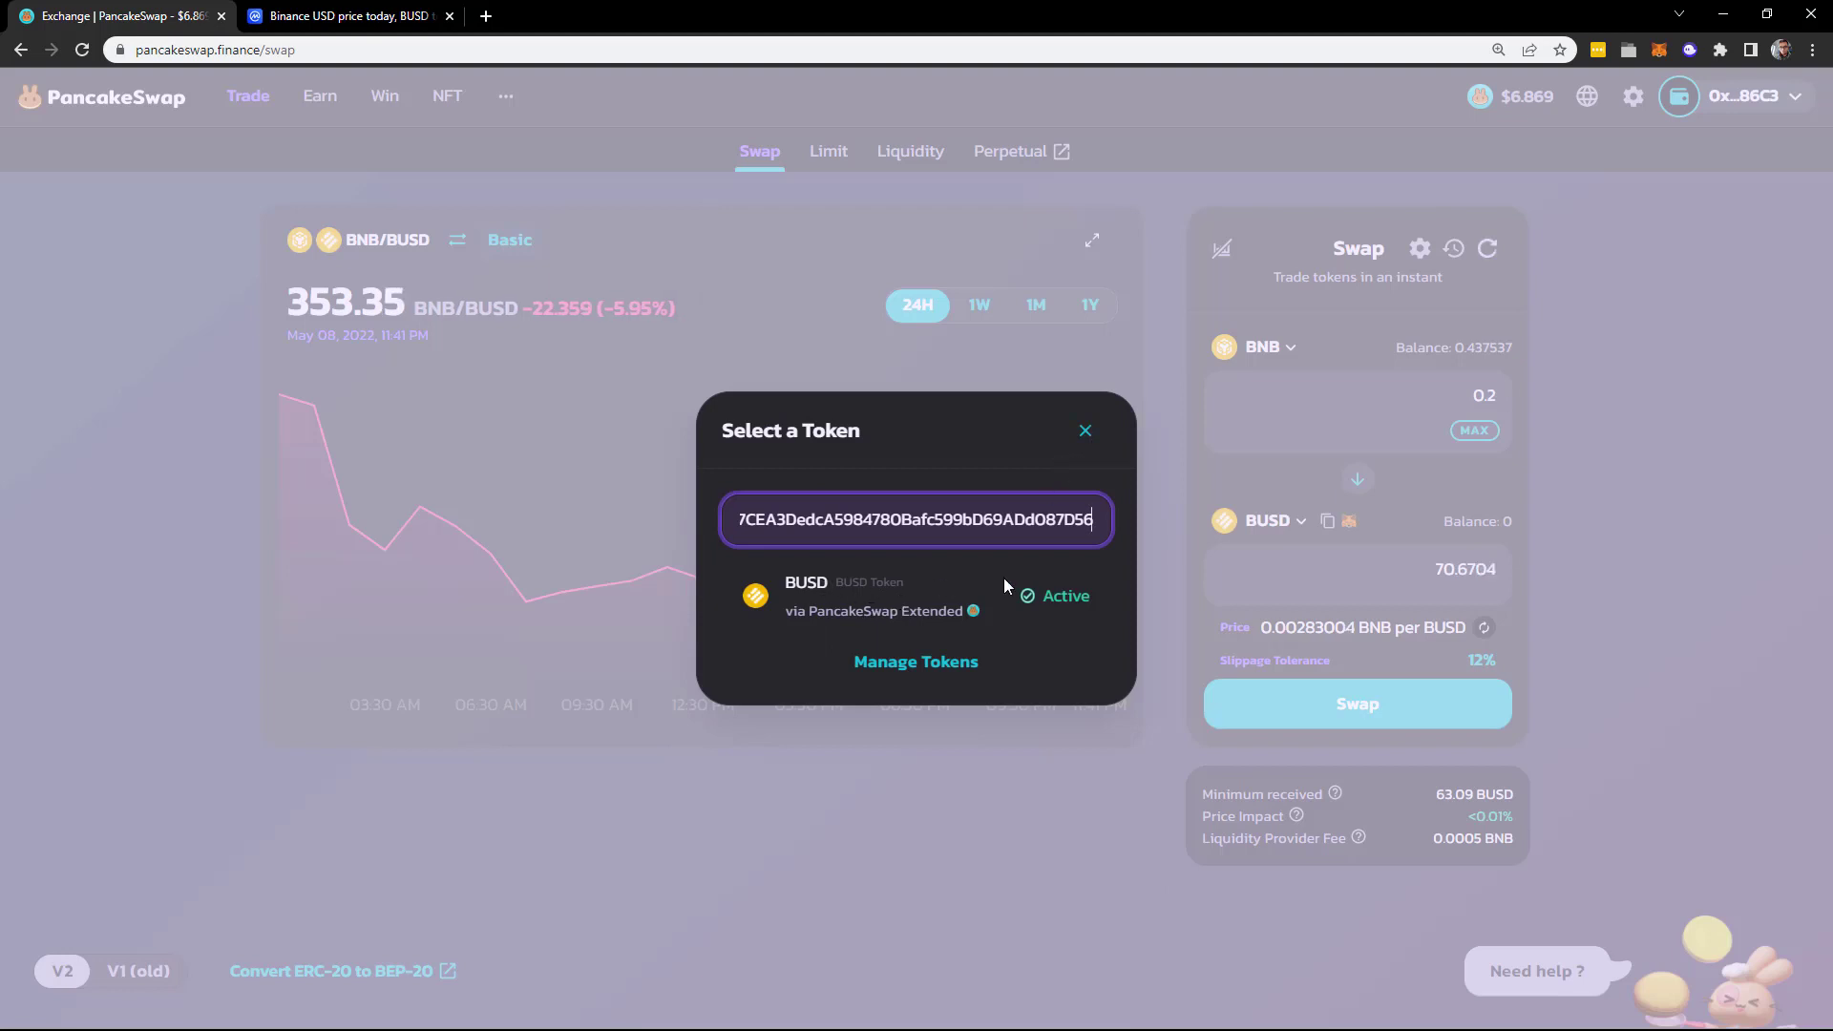
left_click_drag(1041, 597, 1089, 600)
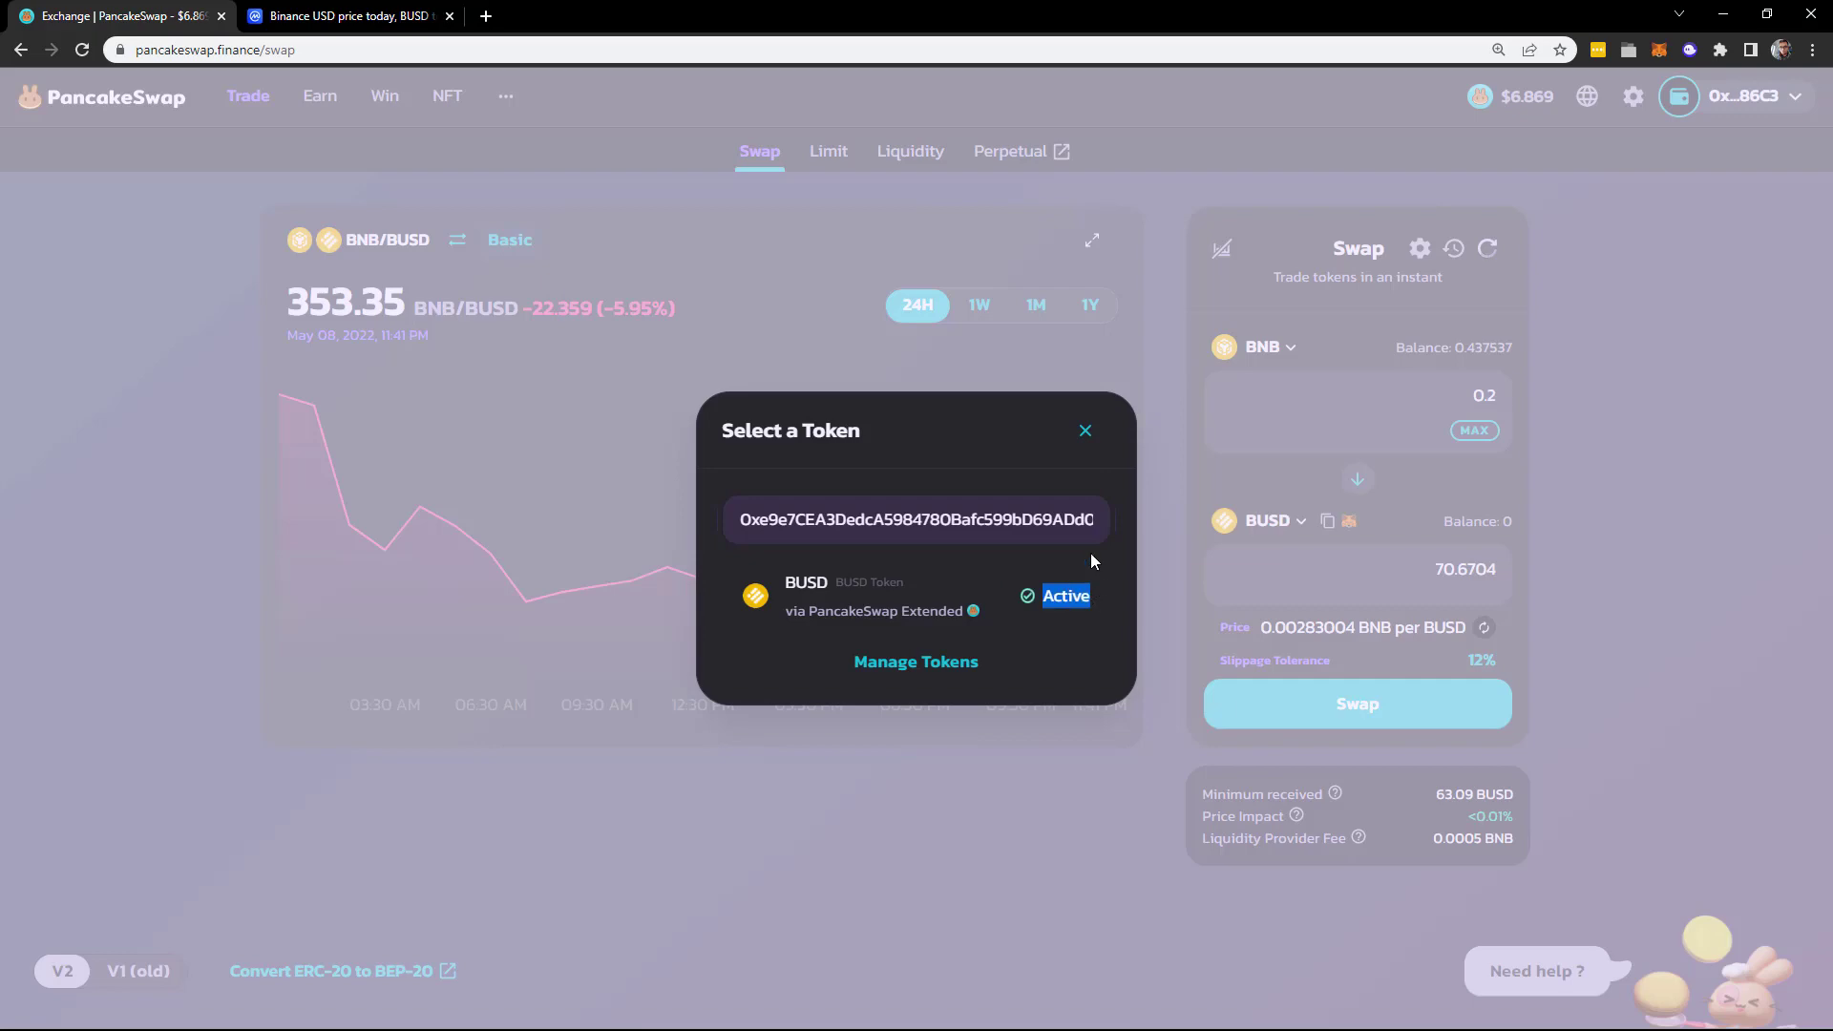
left_click(1040, 461)
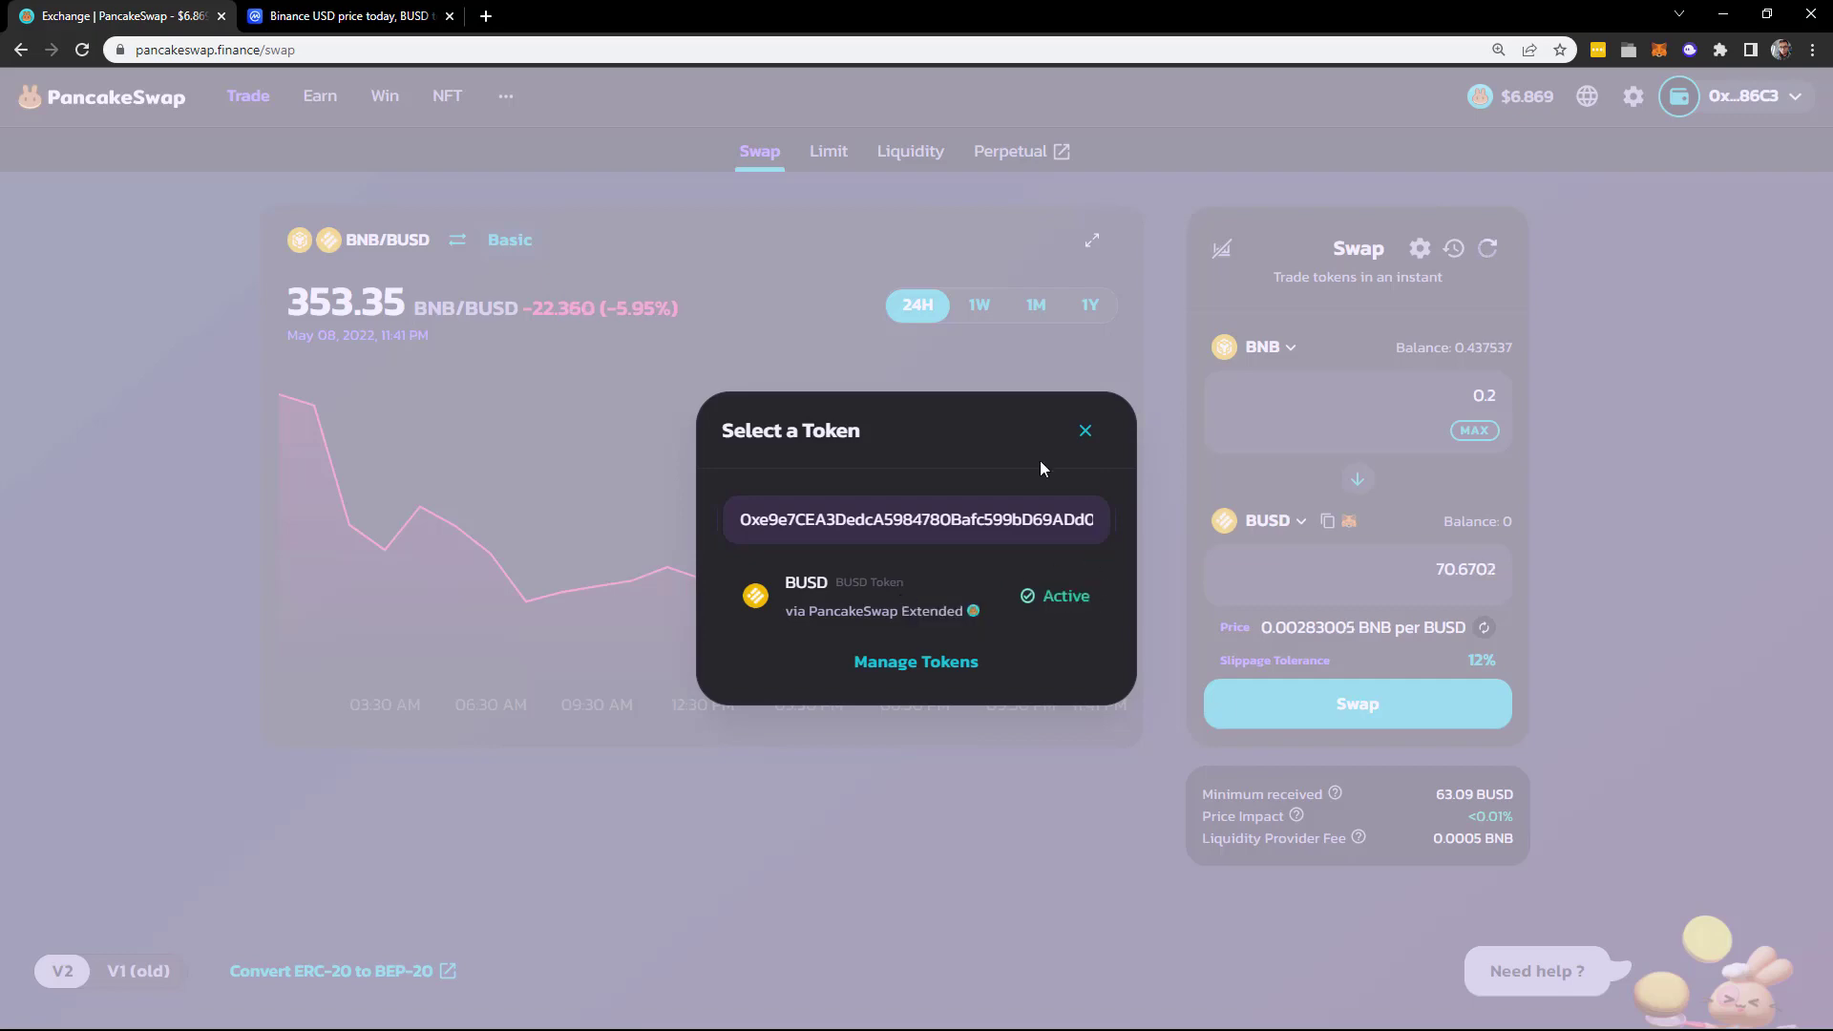
left_click(1084, 434)
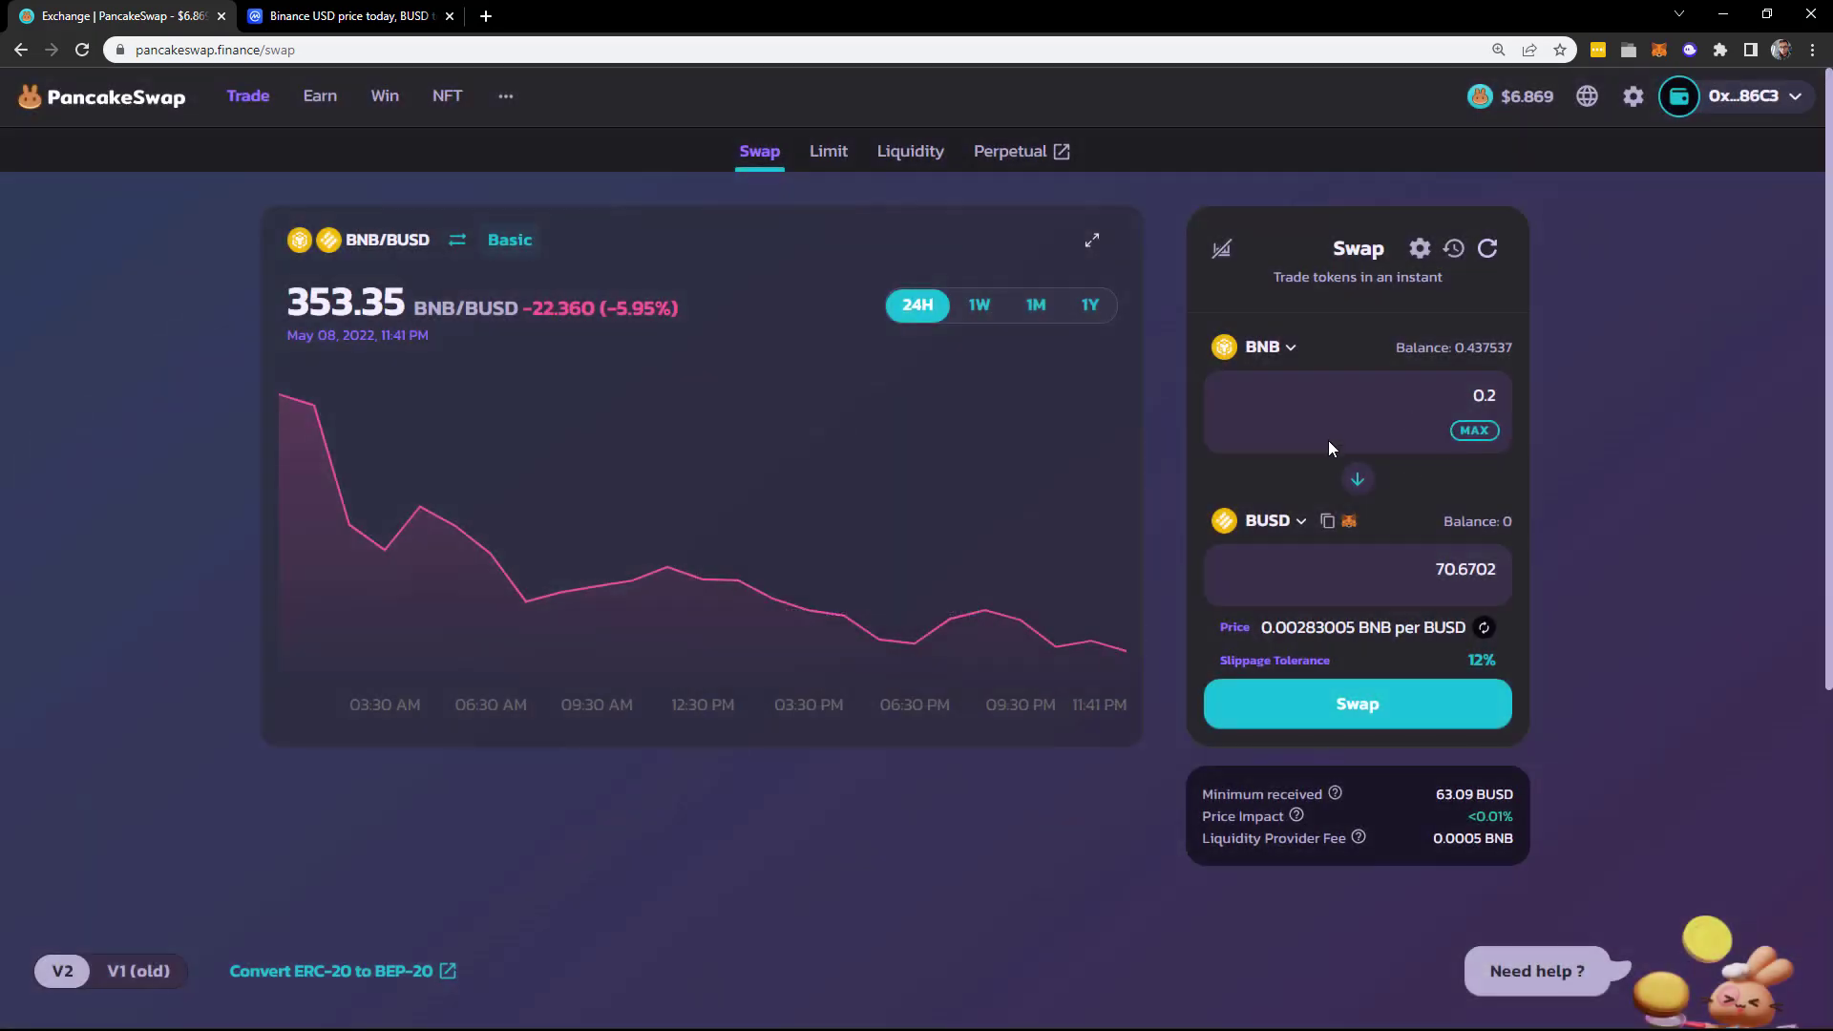
- Reverse the swap direction, choose GZONE as the token to sell, and set its amount to the maximum balance
left_click(1353, 482)
left_click(1273, 347)
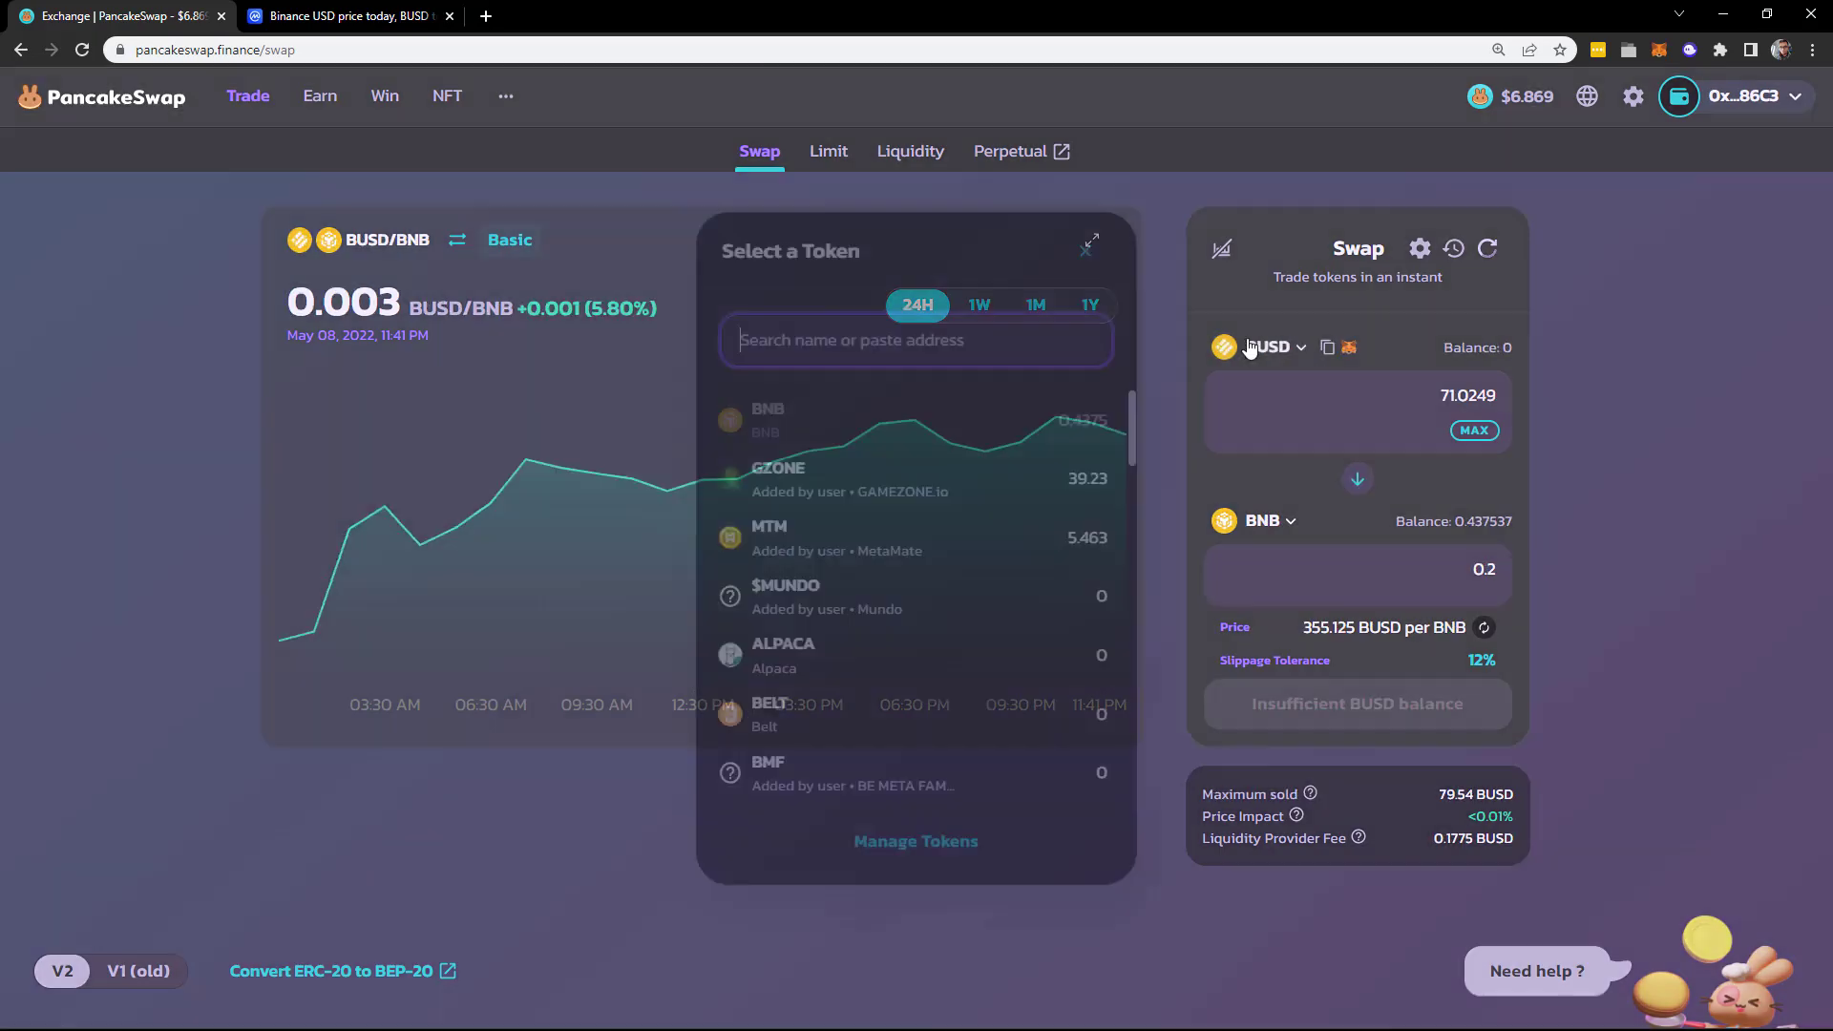
left_click(864, 479)
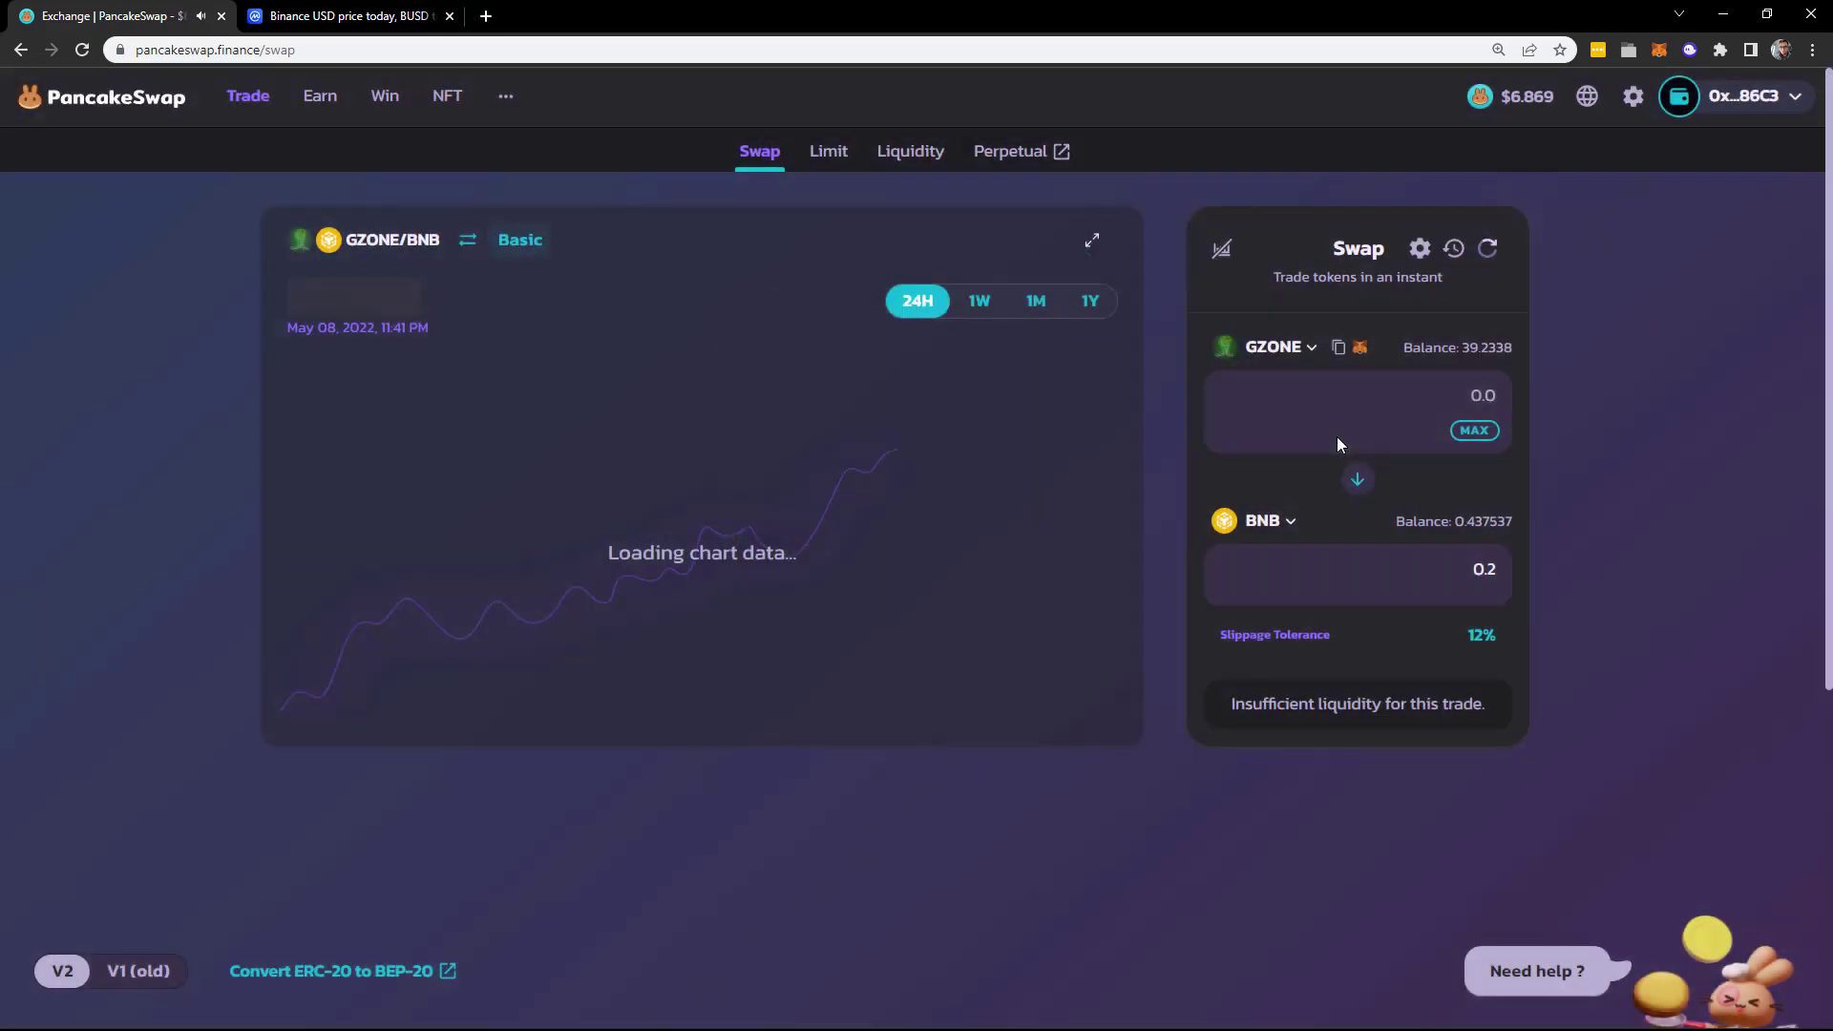
left_click(1474, 431)
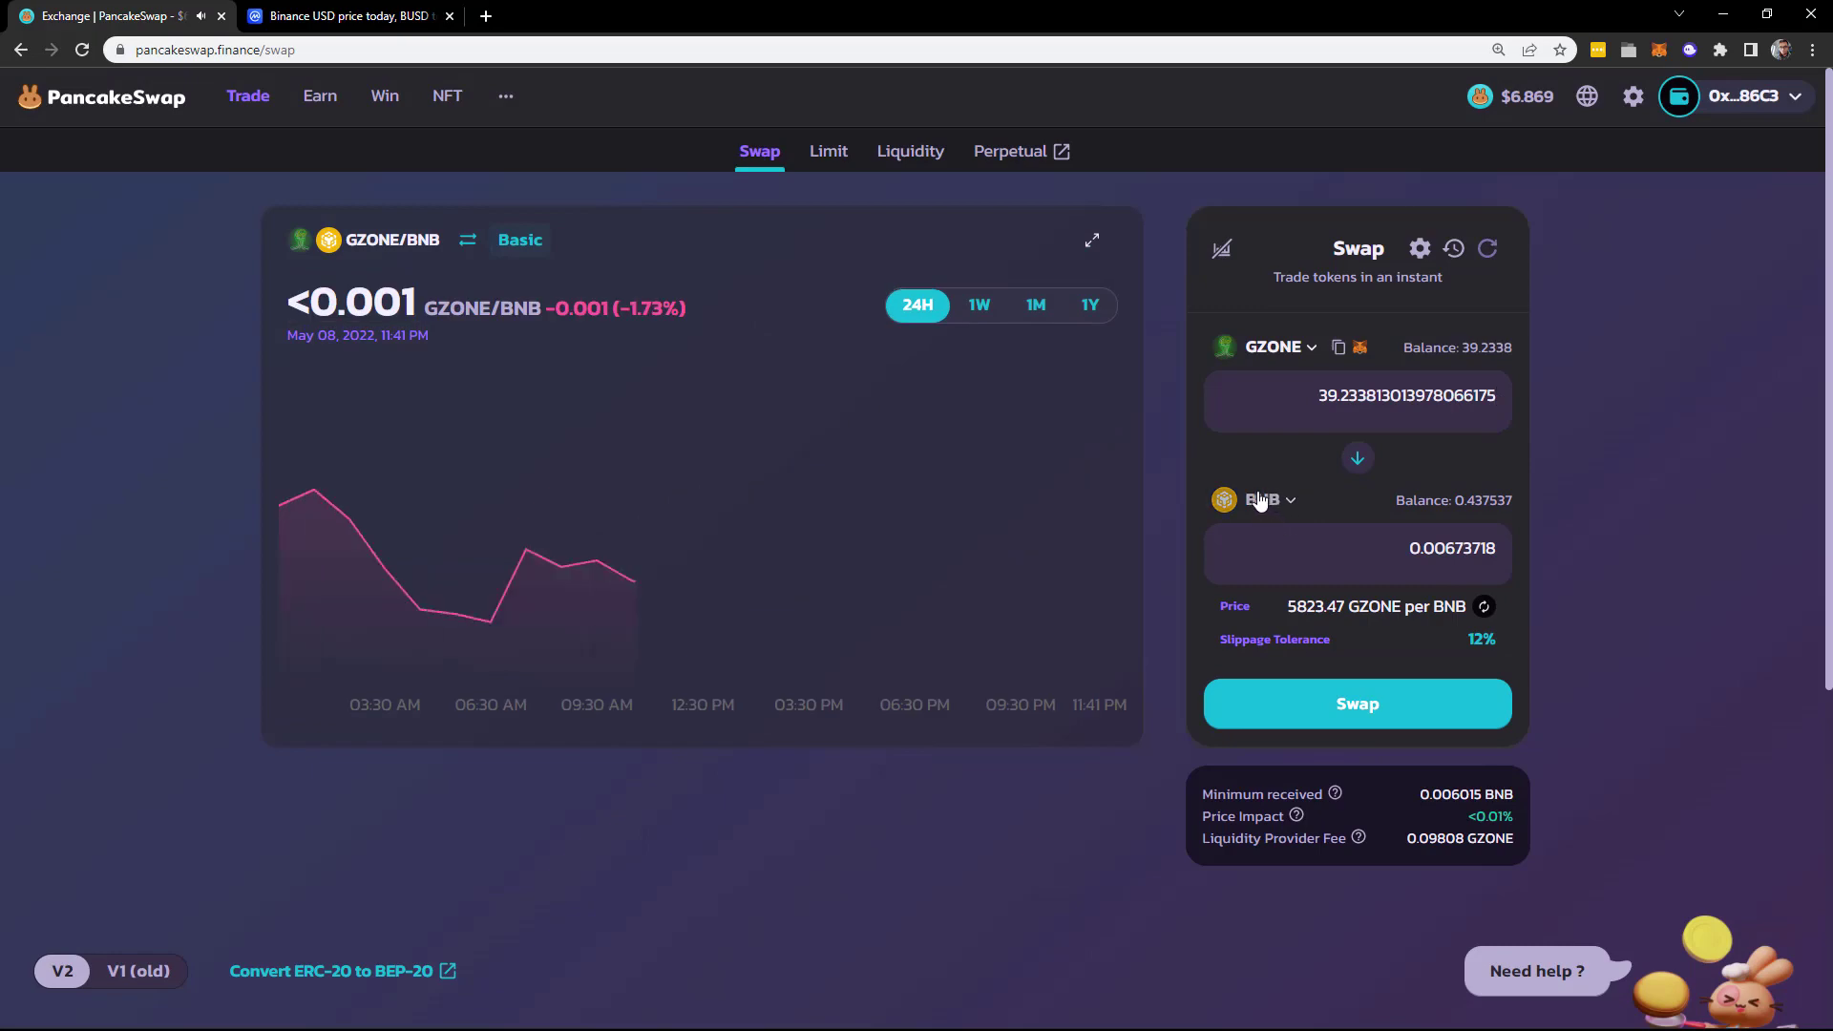
- Preview the confirmation for swapping the full GZONE balance to BNB and dismiss it without confirming
left_click(1260, 499)
left_click(1580, 508)
left_click(1257, 707)
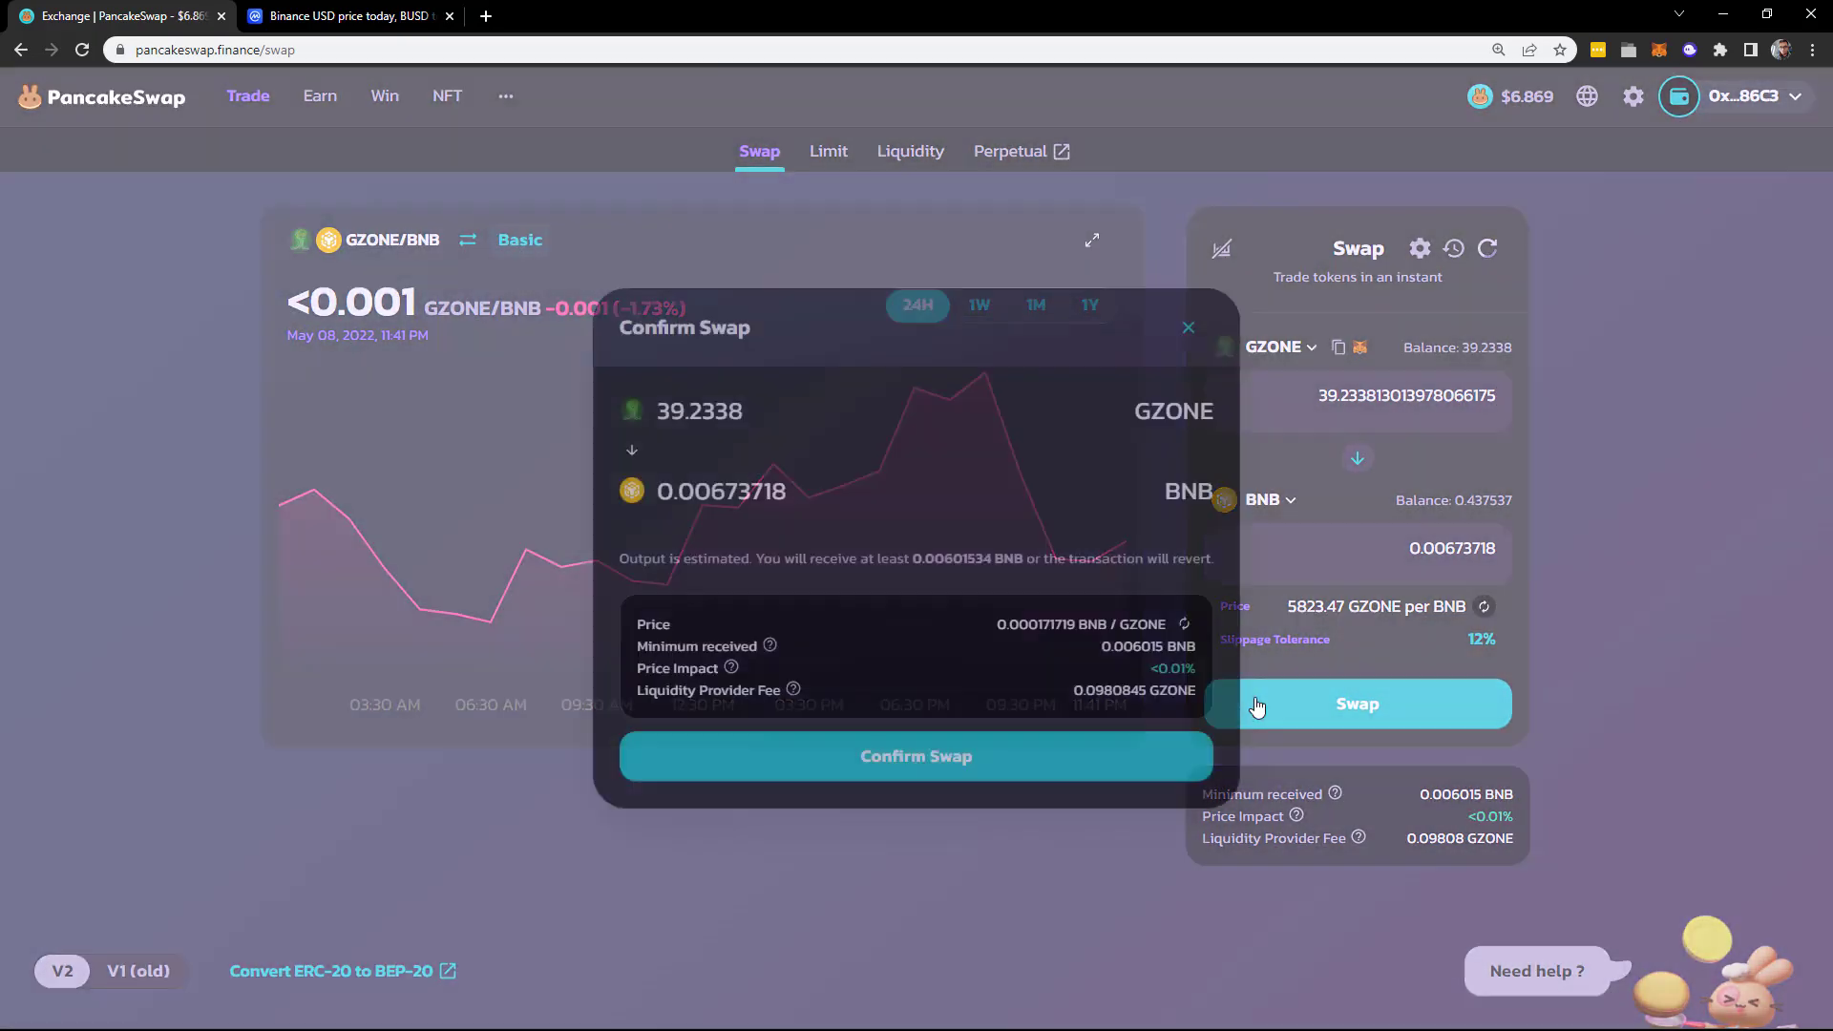
left_click(1646, 550)
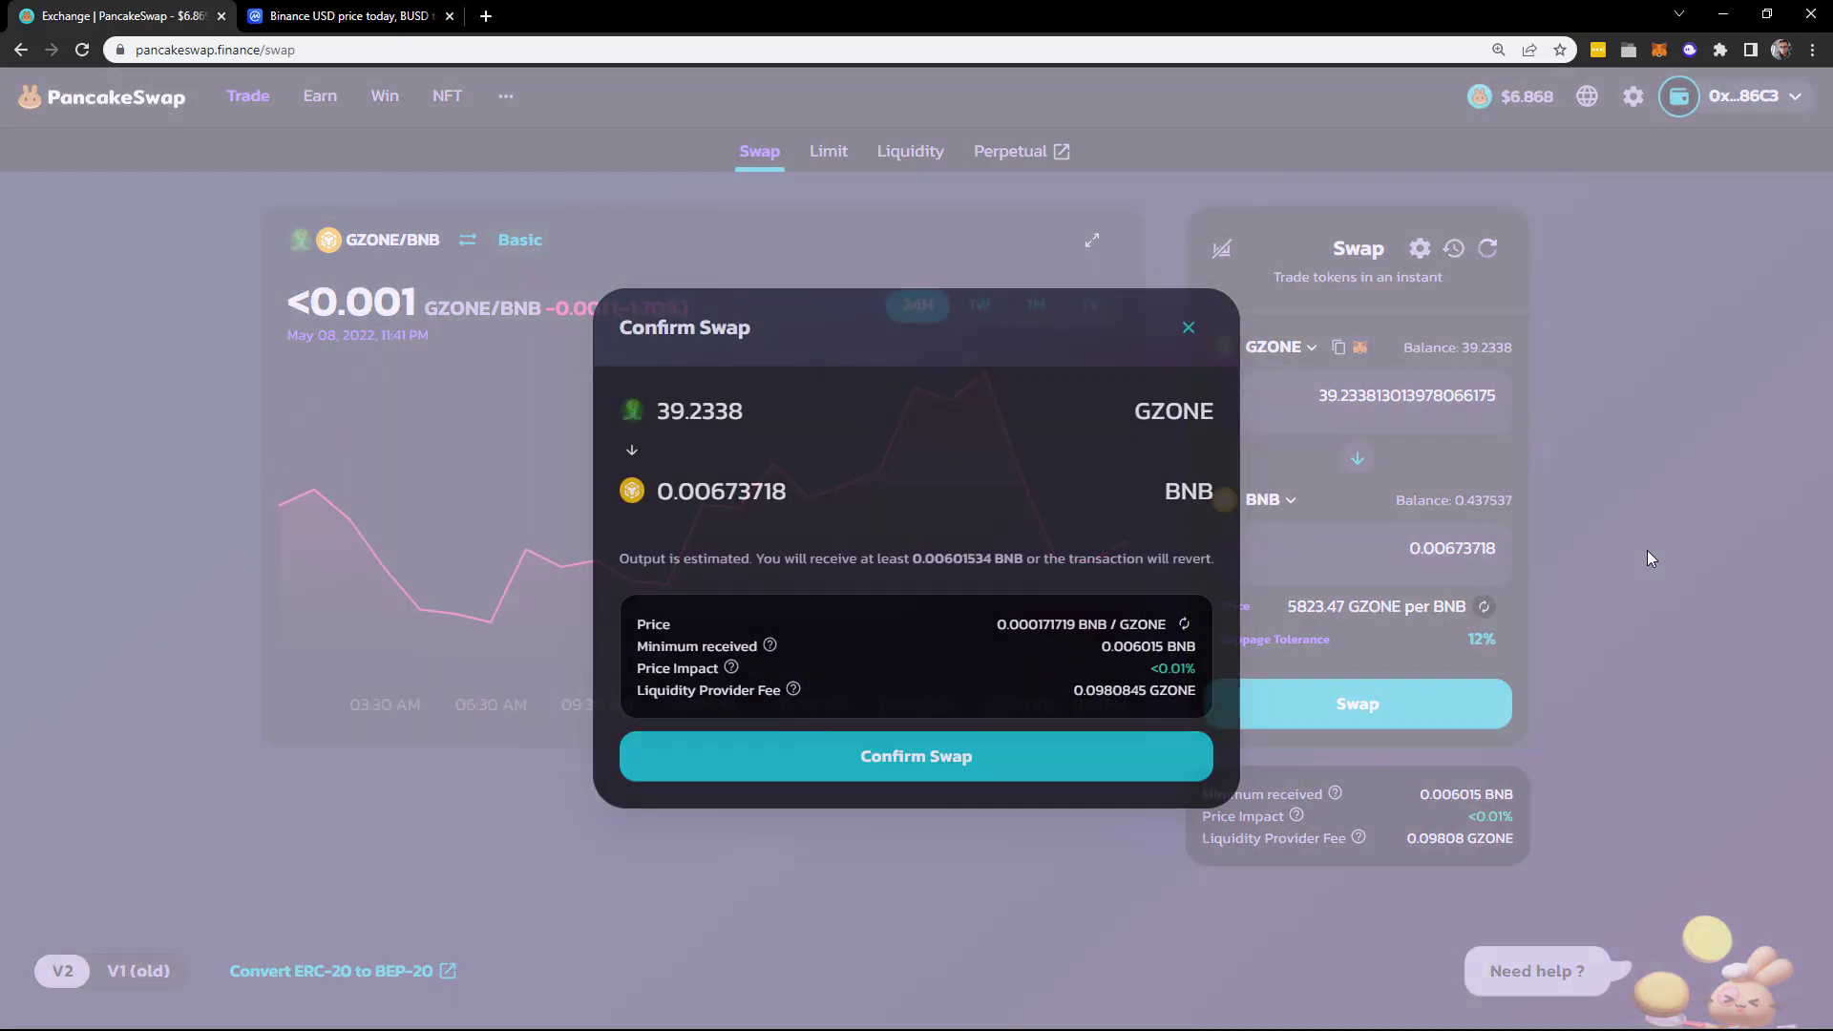
- Try a GZONE amount of 10 and set the amount back to the maximum balance
double_click(1357, 395)
key("BackSpace")
type("10")
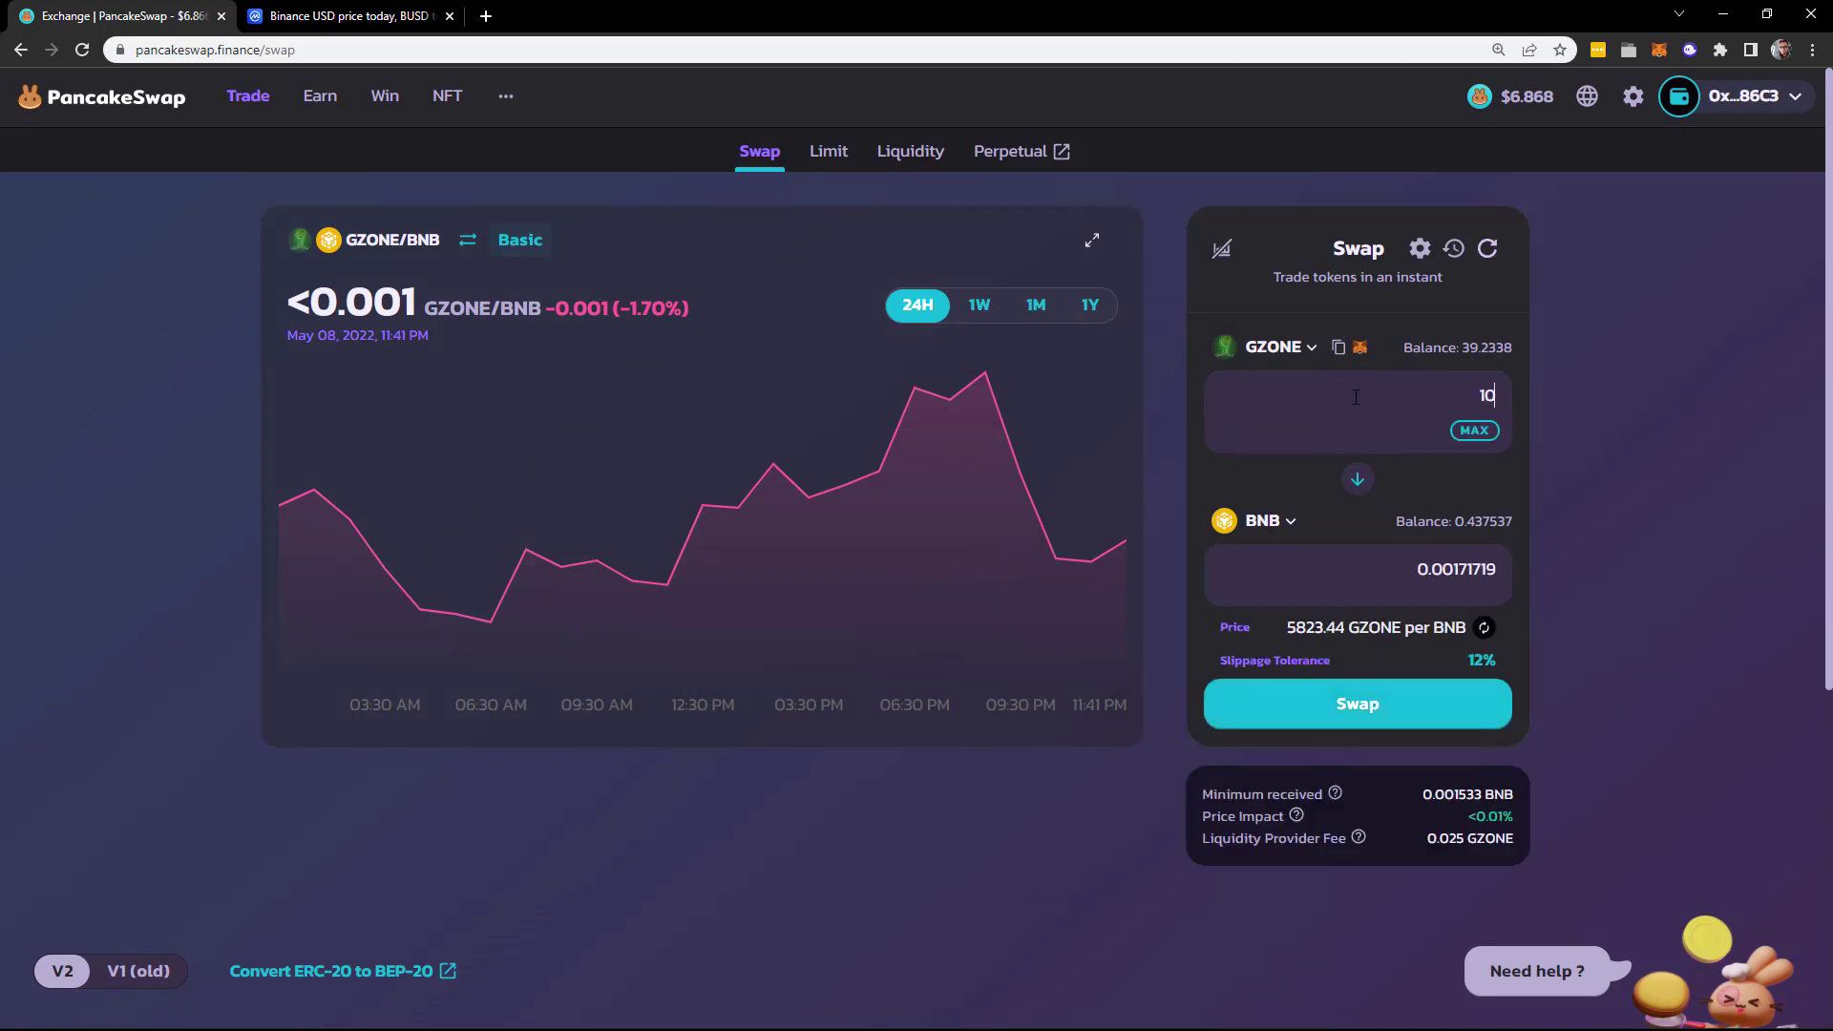
left_click(1474, 430)
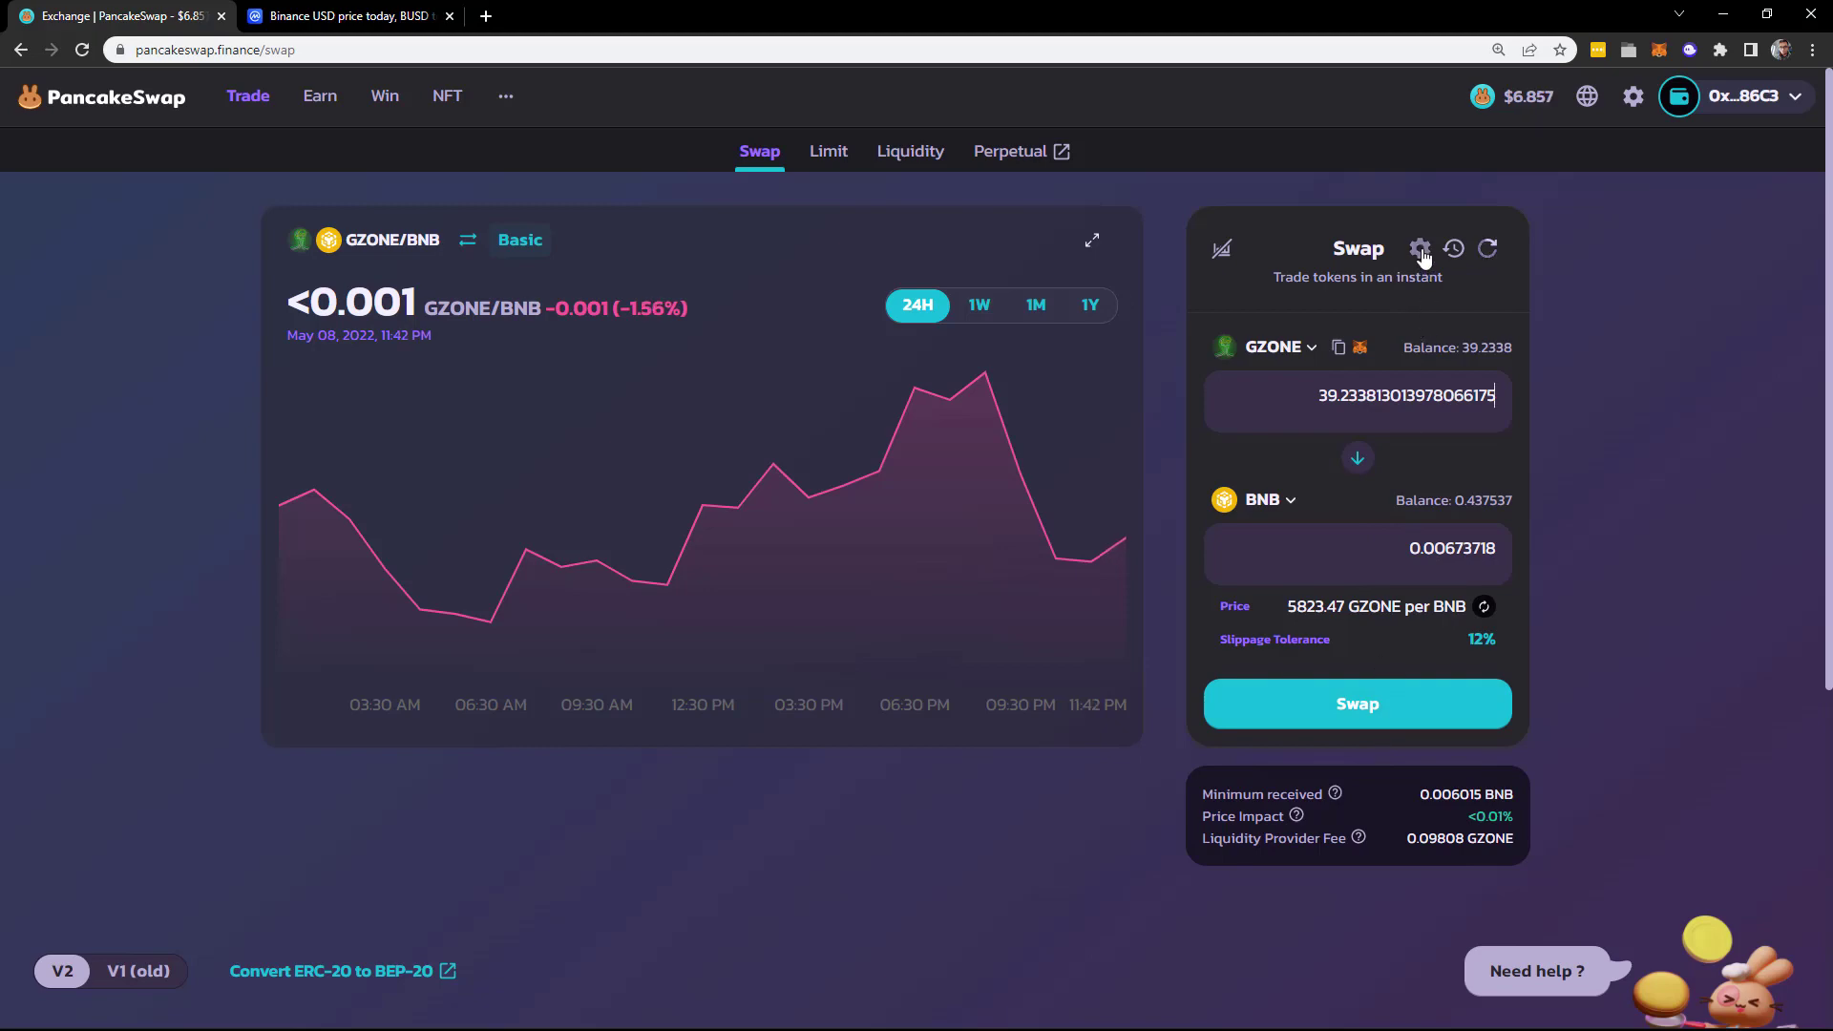
- Turn off Dark mode in the swap settings to view the light theme, and turn Dark mode back on
left_click(1421, 250)
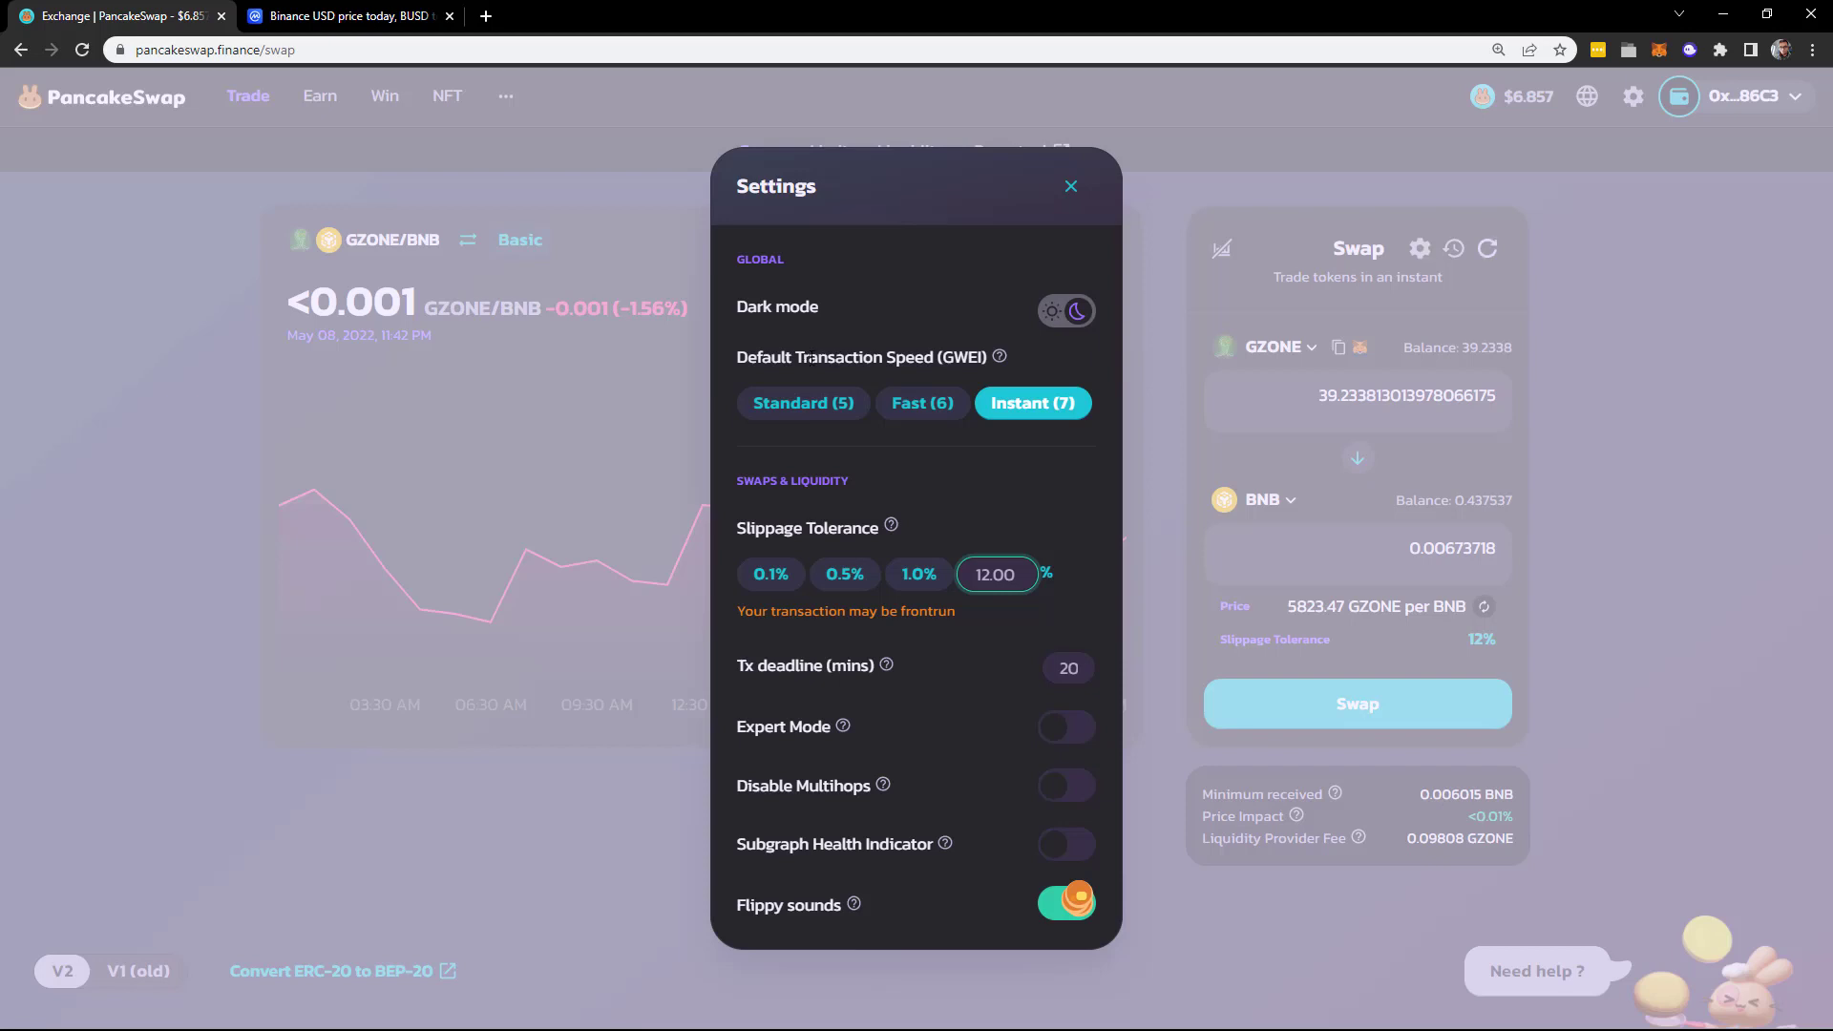
left_click(1069, 313)
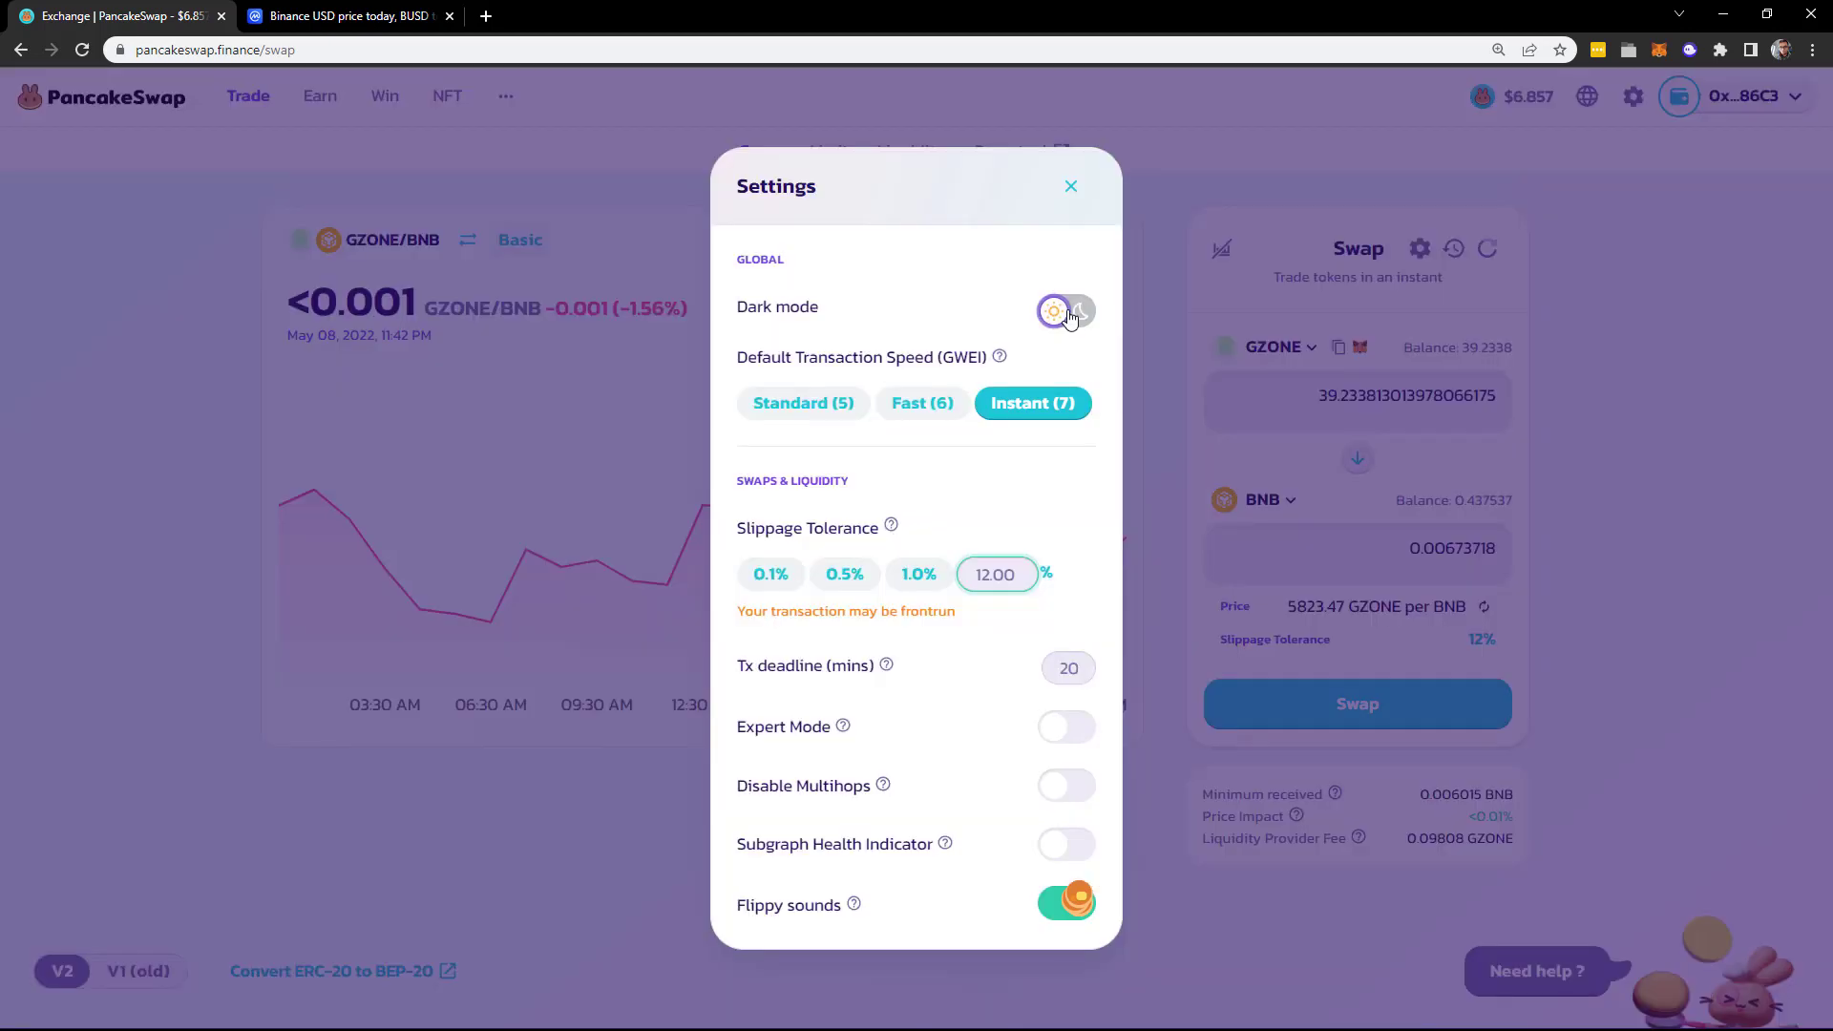
left_click(1676, 354)
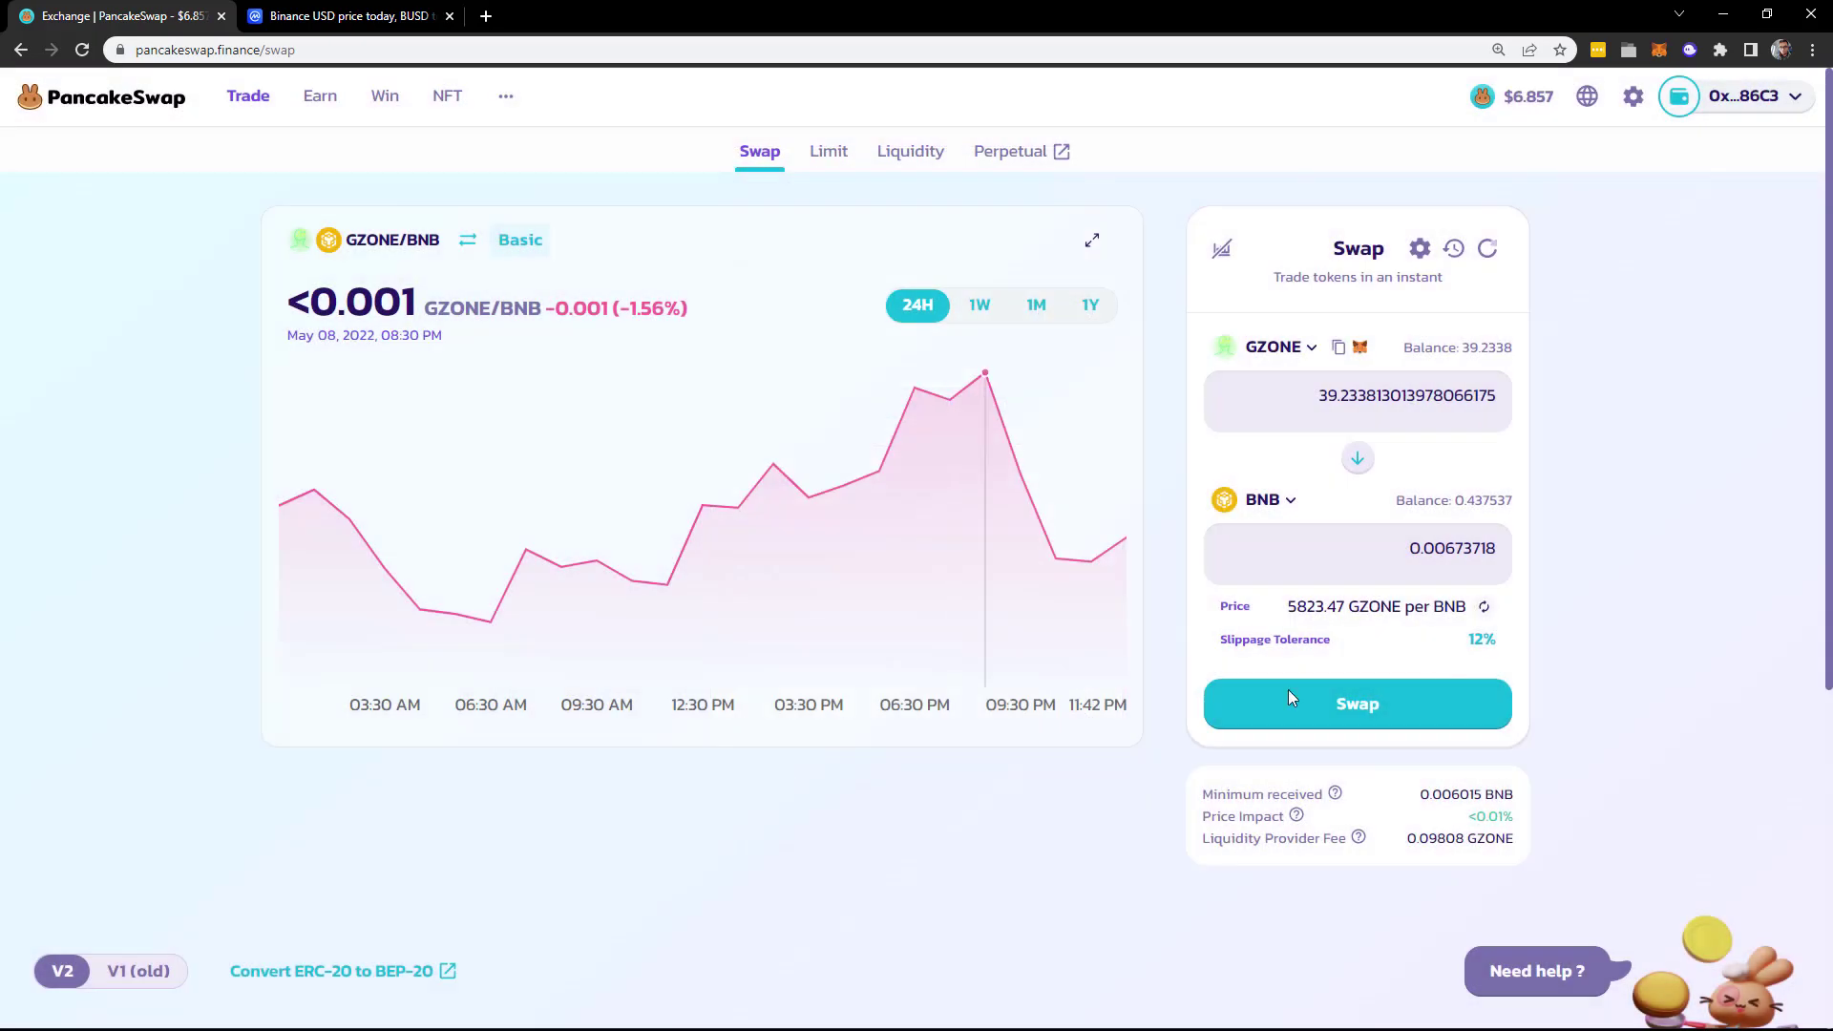
left_click(1421, 247)
left_click(1072, 315)
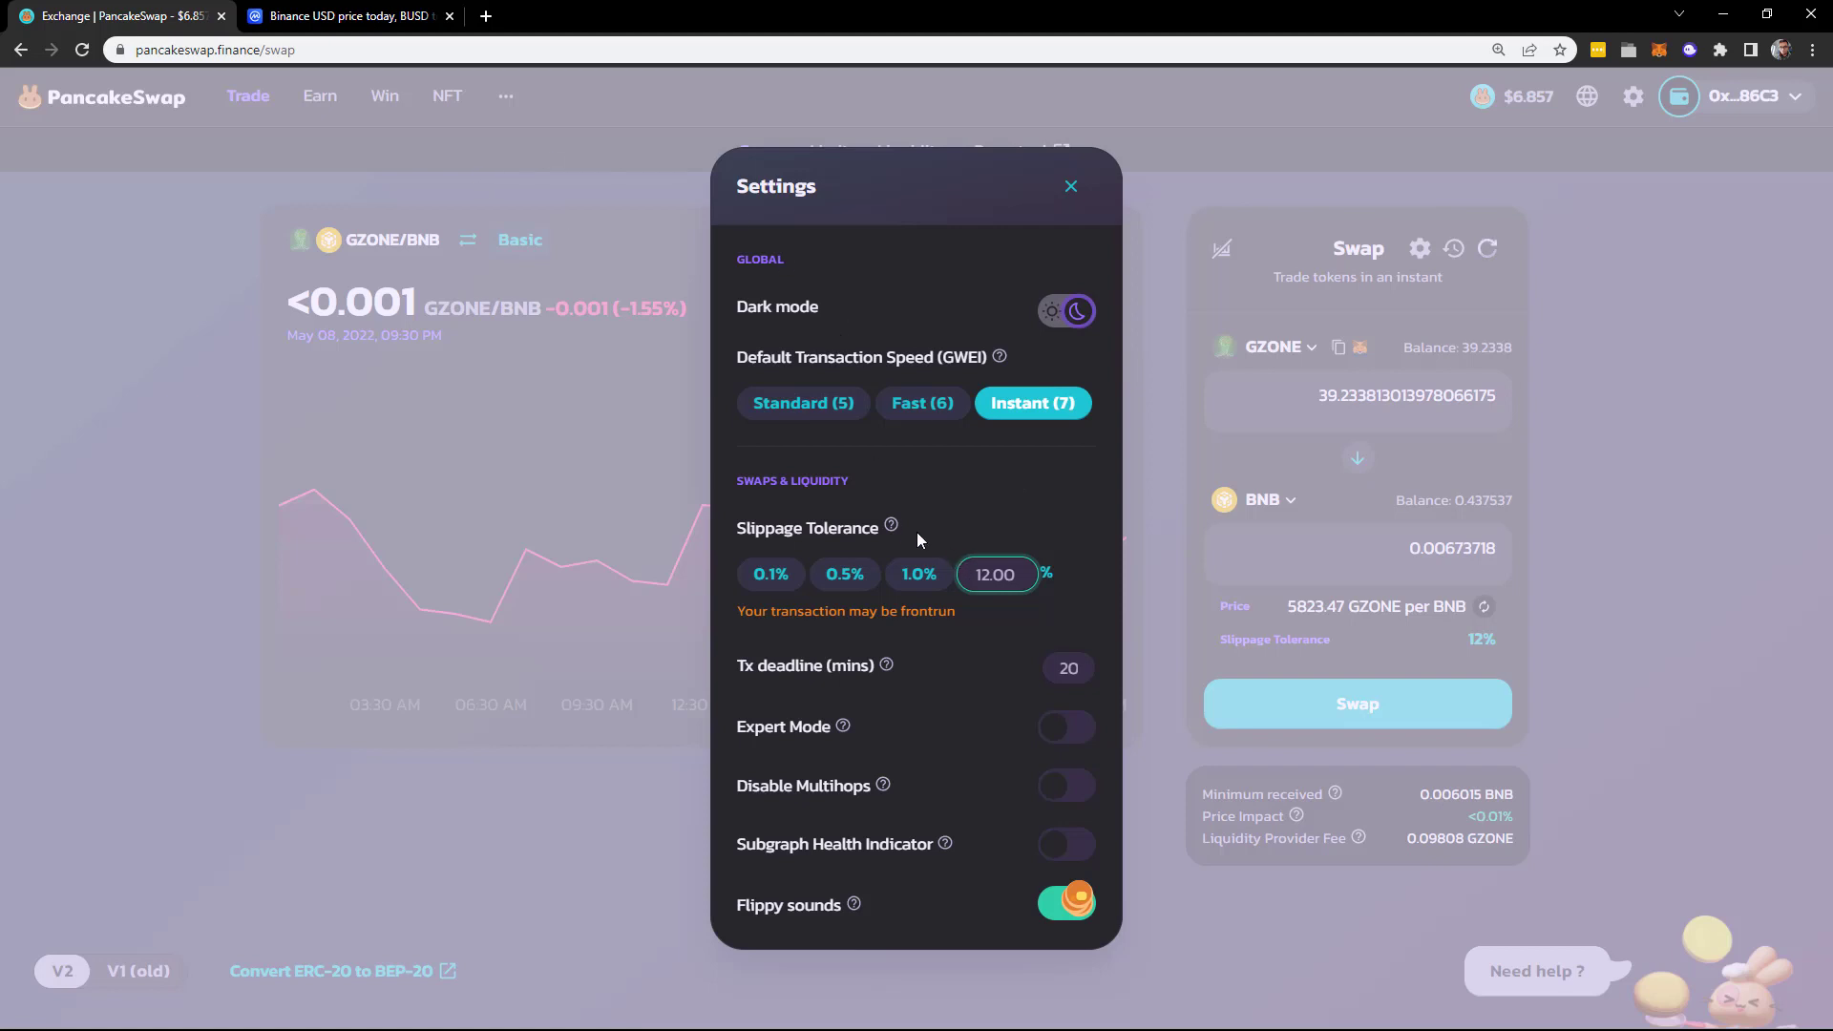
- Check the Slippage Tolerance explanation in the swap settings and set the tolerance to 1.0%
mouse_move(892, 528)
left_click(989, 577)
left_click(1004, 613)
left_click(994, 577)
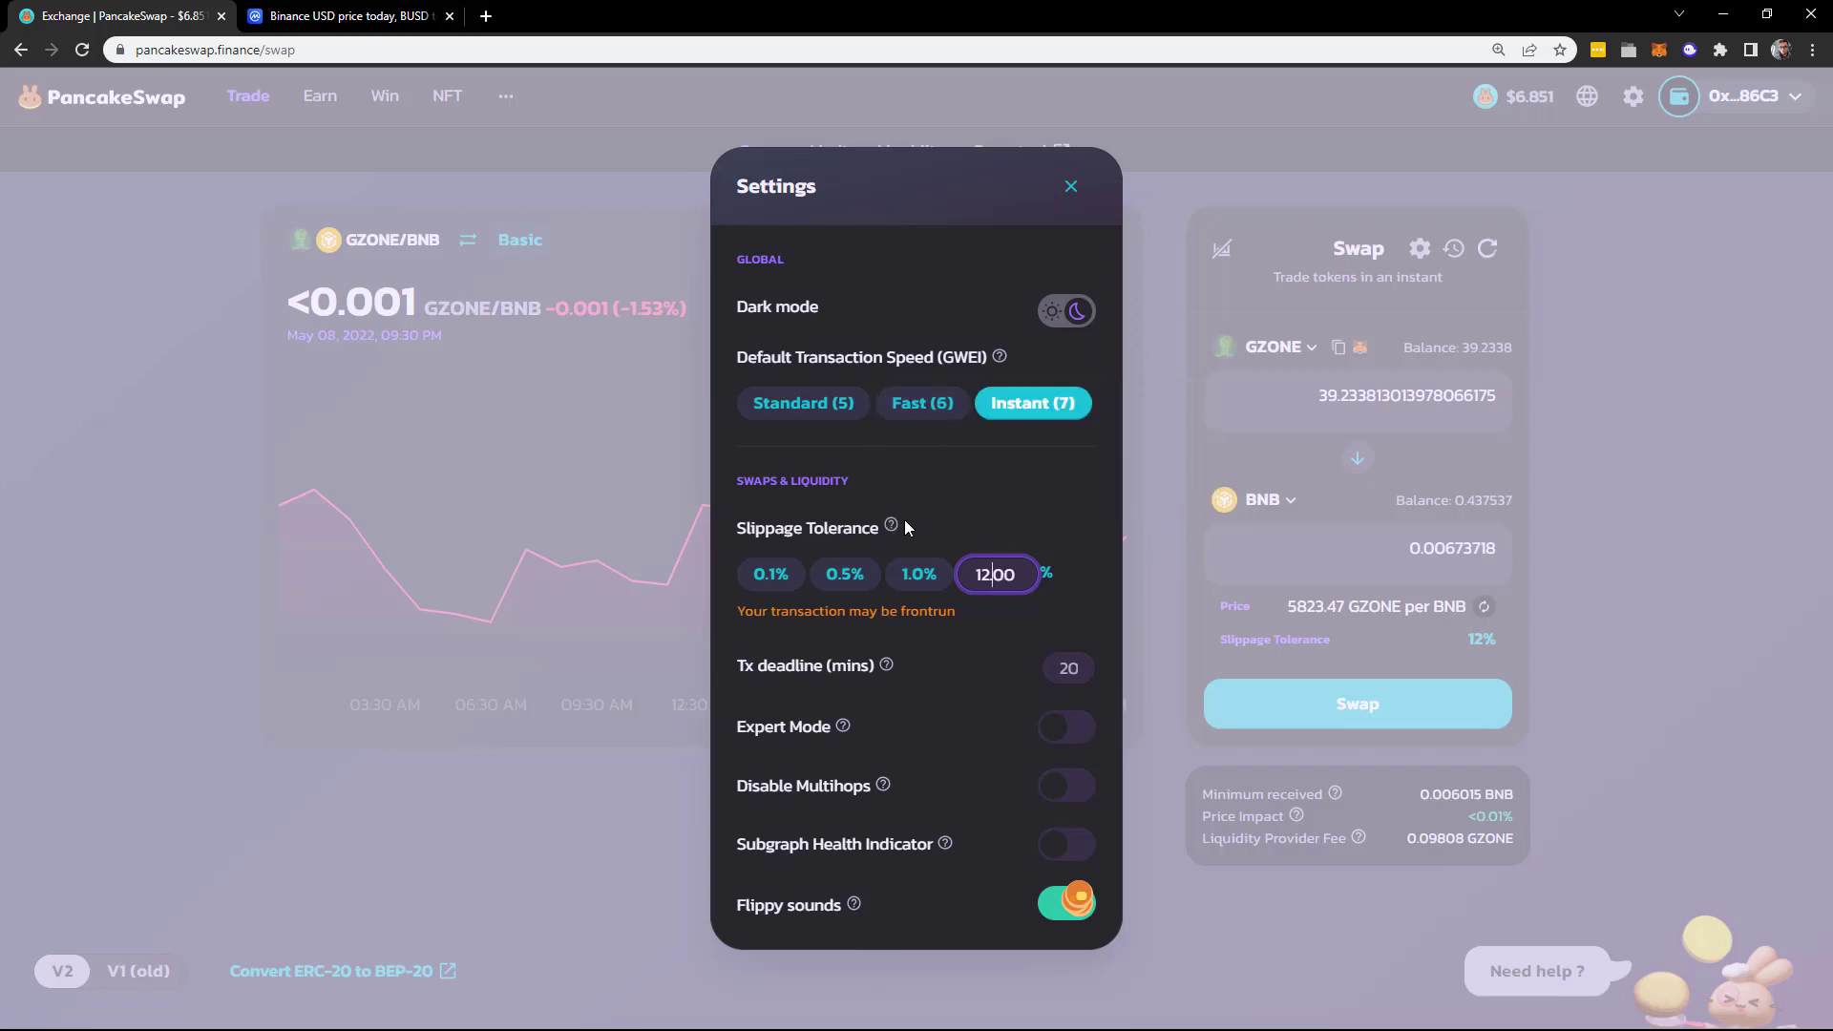
mouse_move(893, 521)
left_click(918, 577)
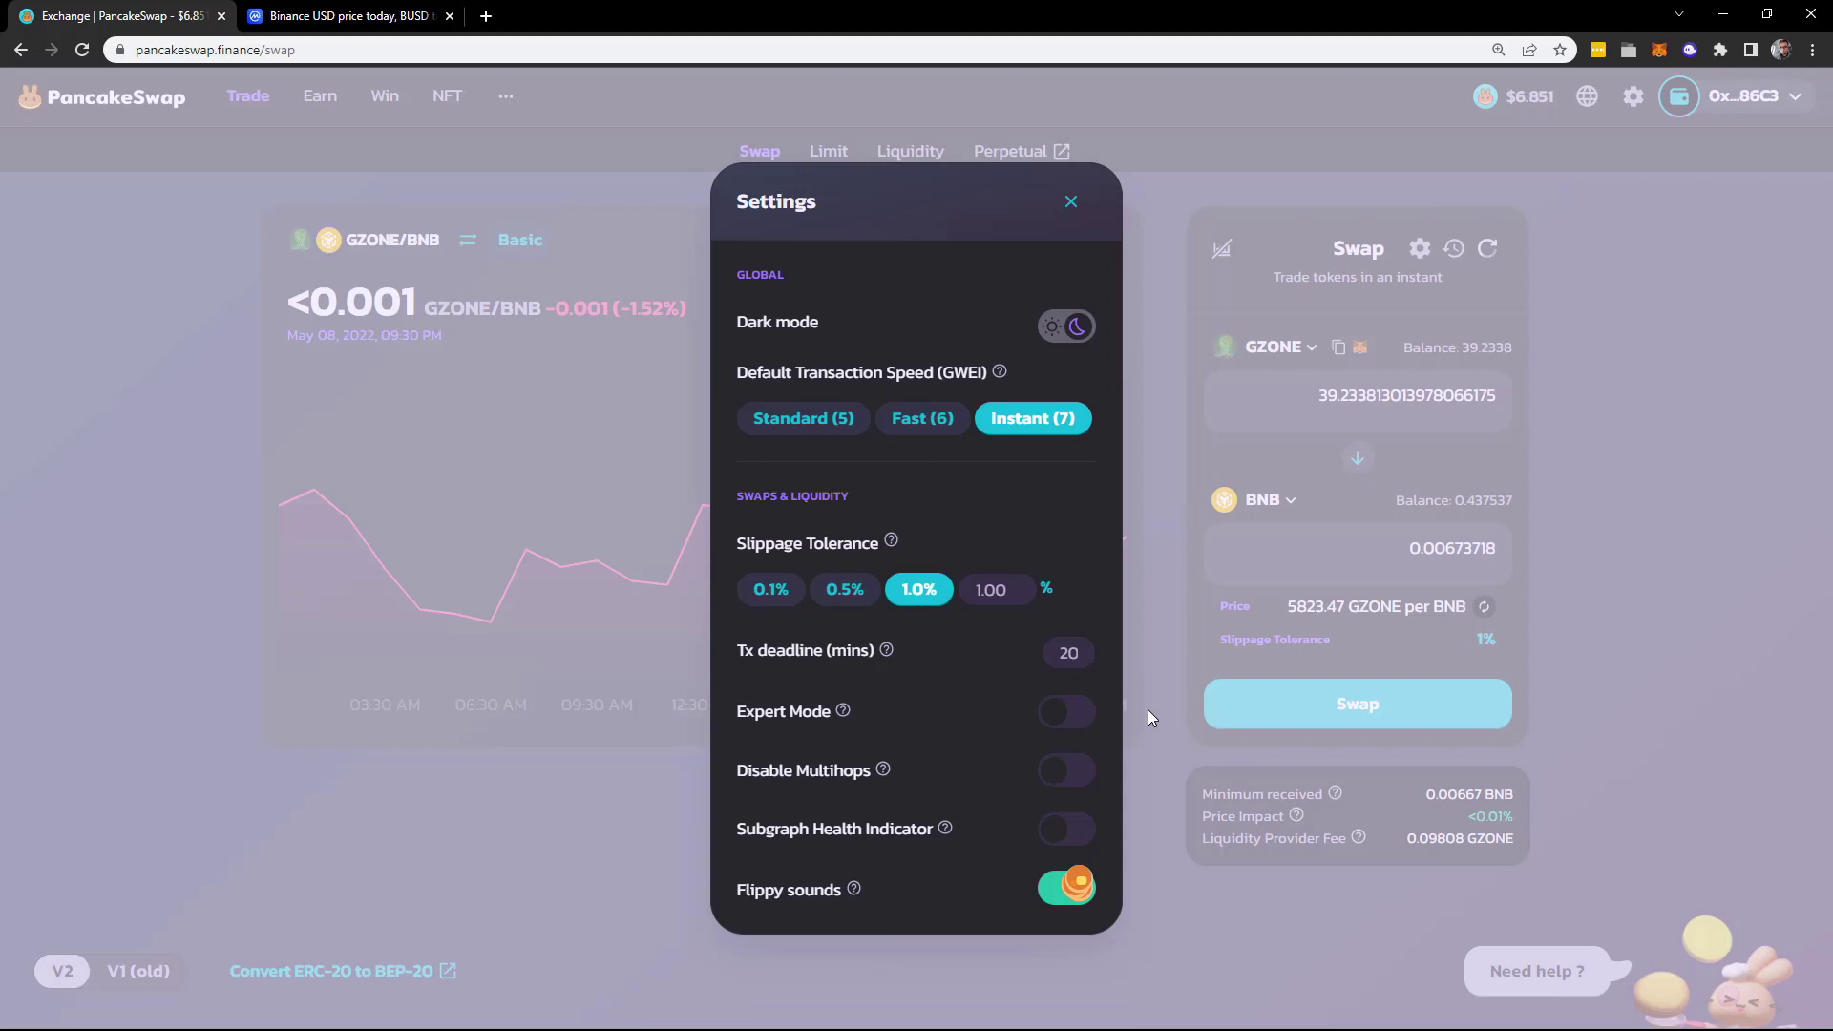
- Set a custom Slippage Tolerance of 12% in the swap settings and close the settings
left_click(978, 589)
type("12")
left_click(1033, 616)
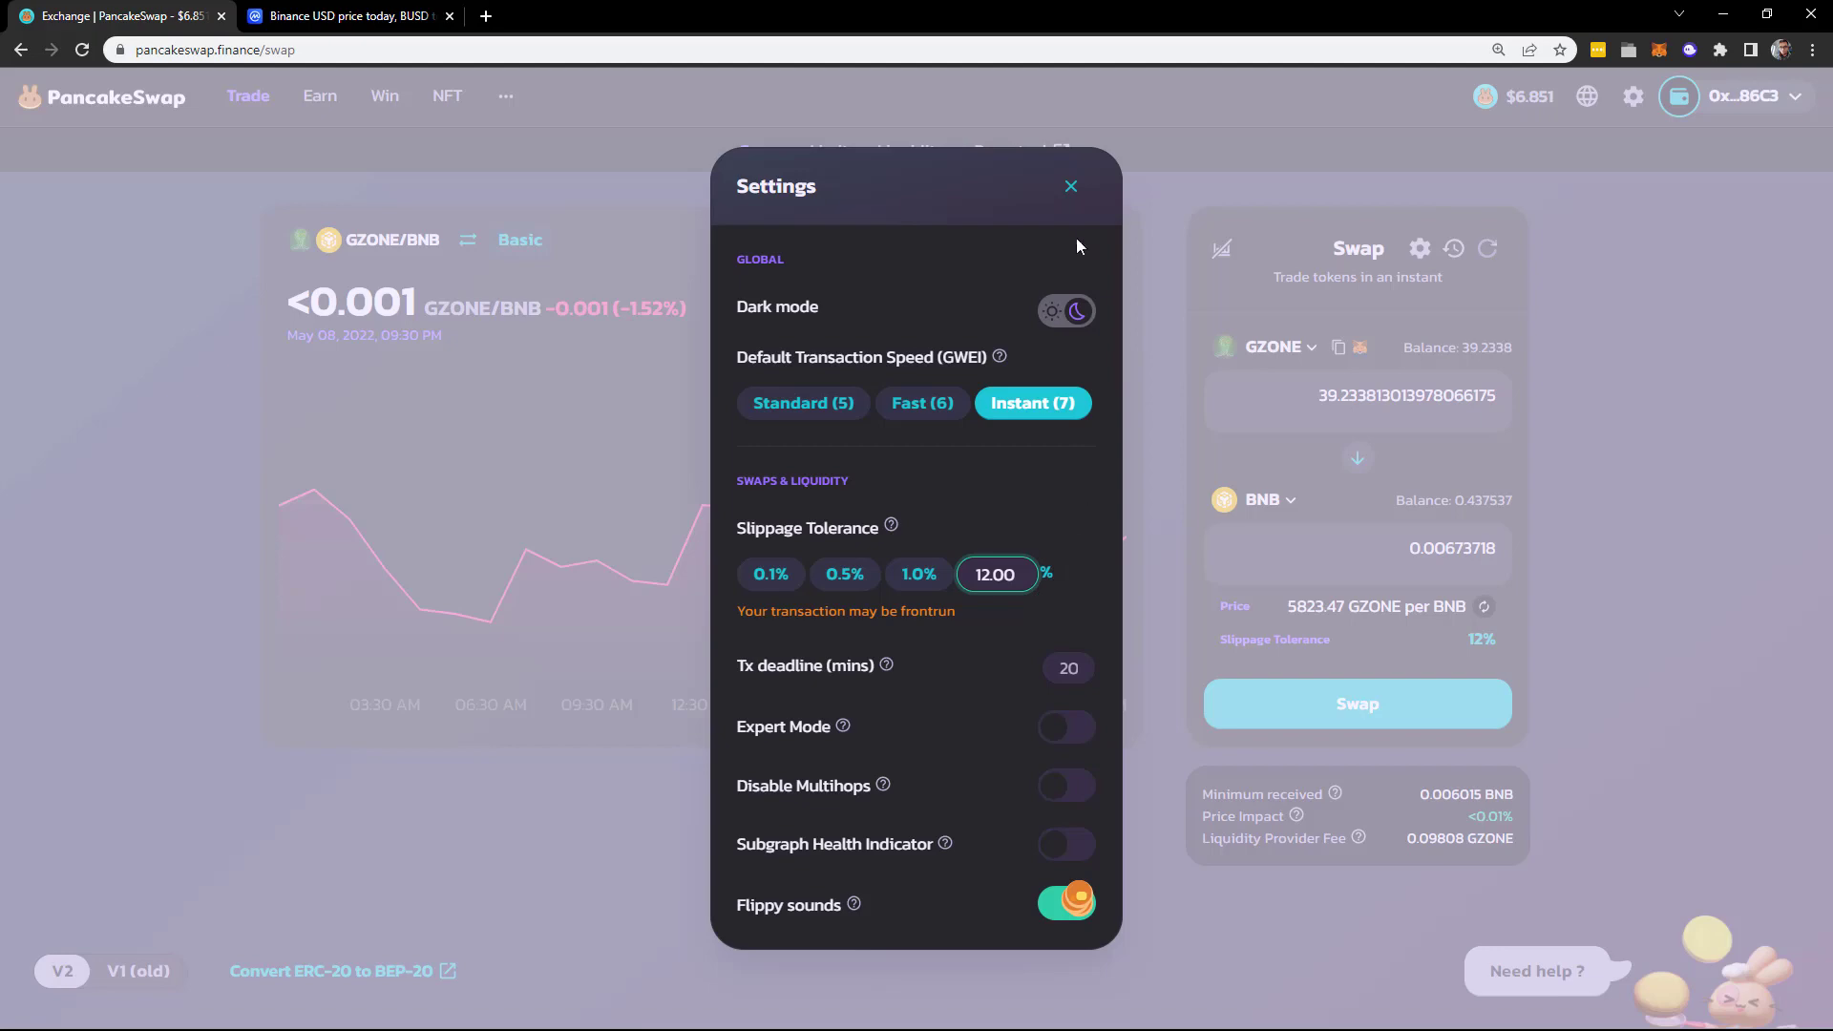
left_click(1073, 191)
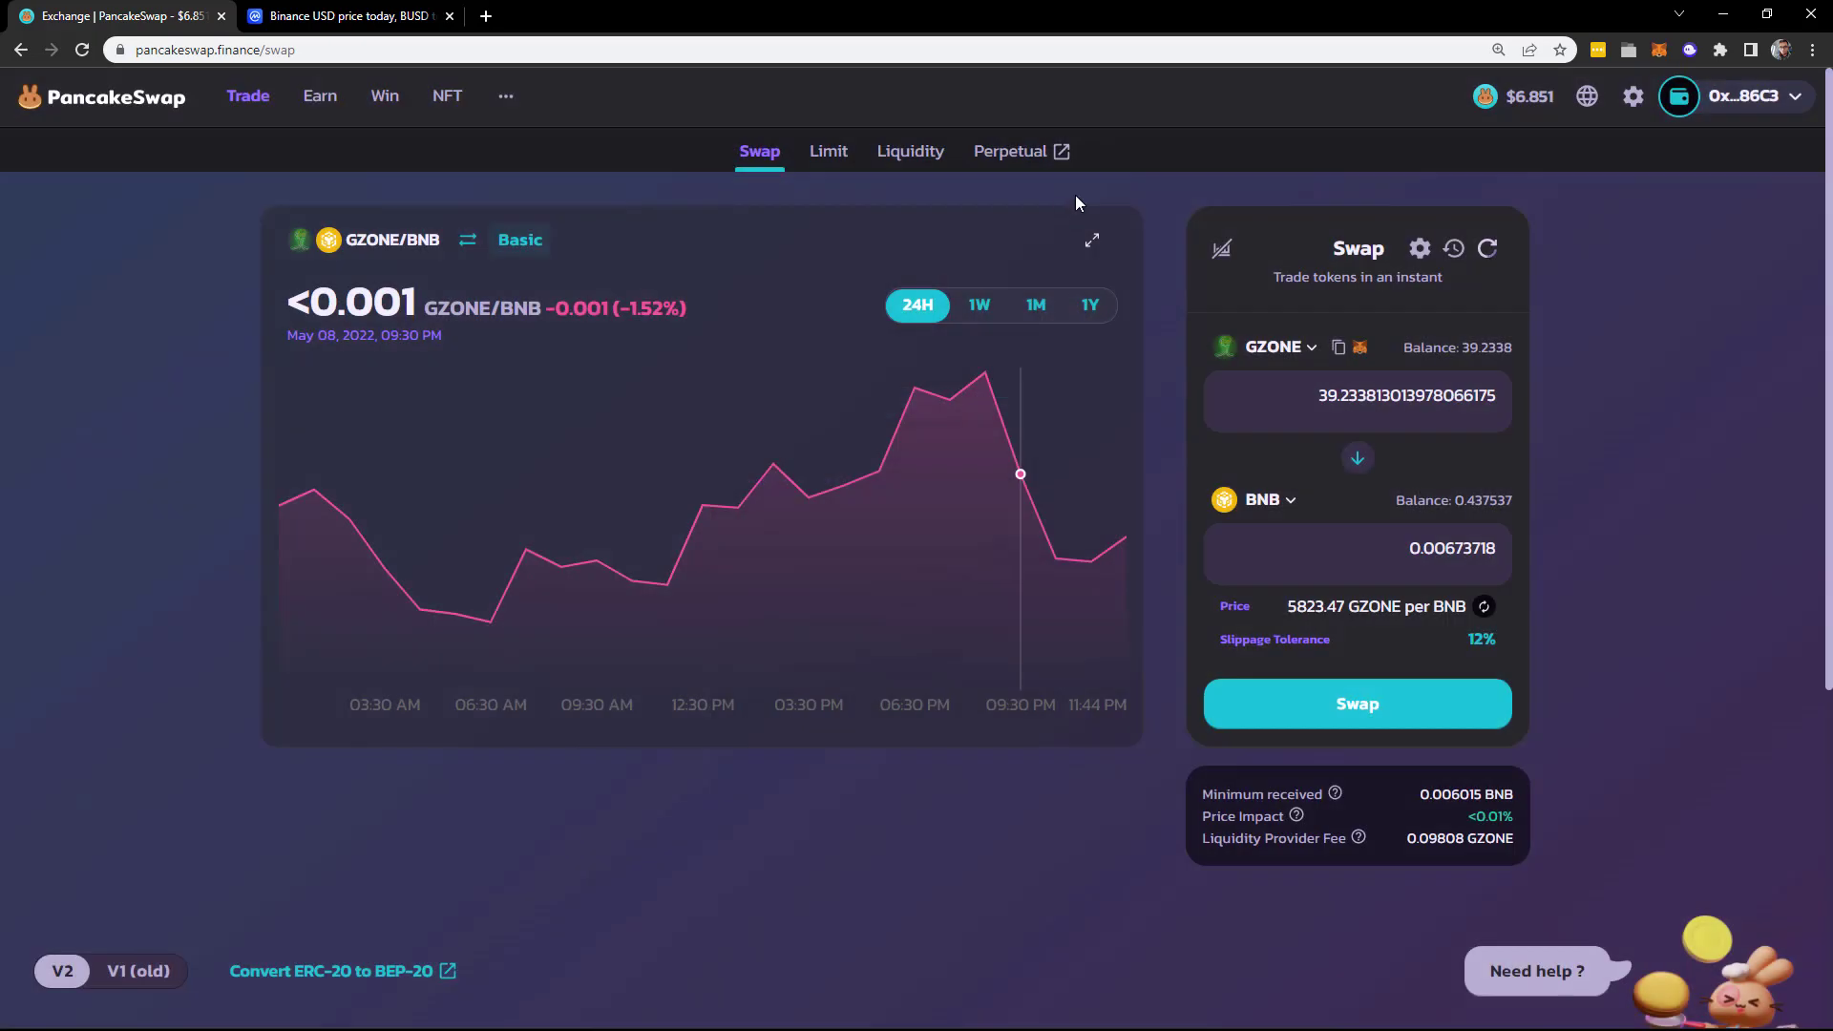
left_click(1420, 248)
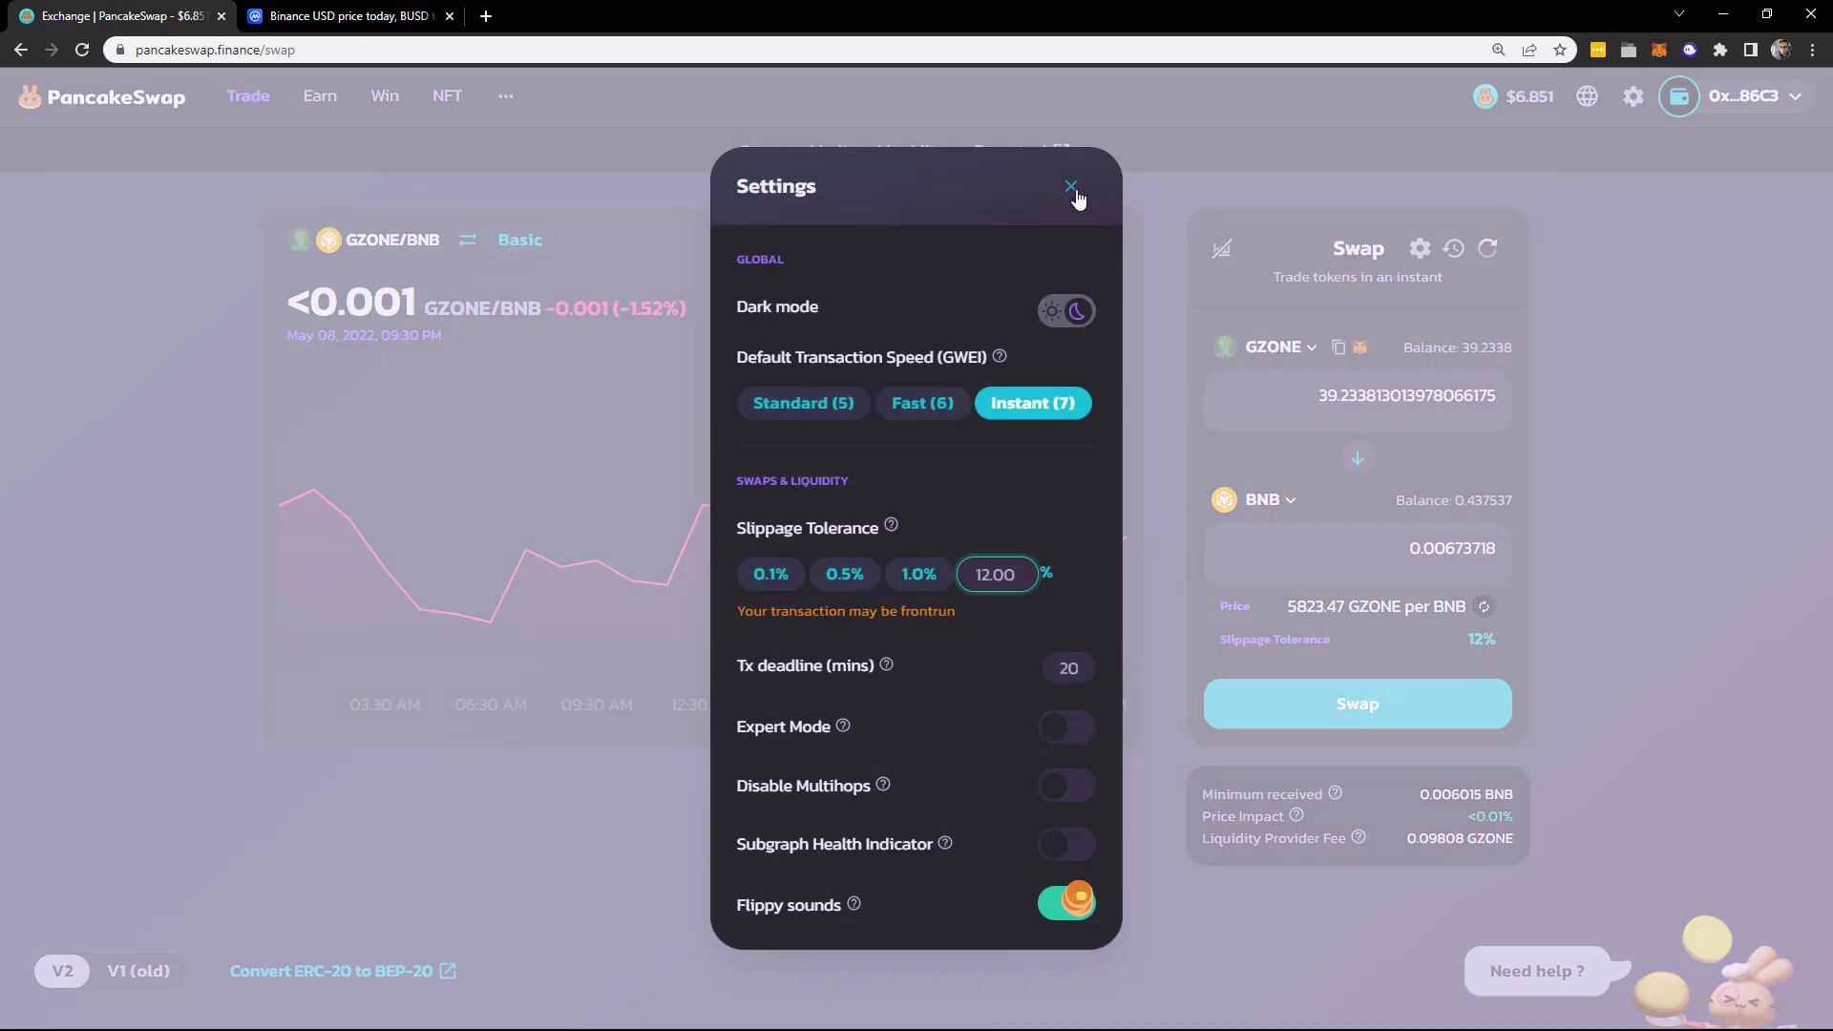
left_click(1071, 188)
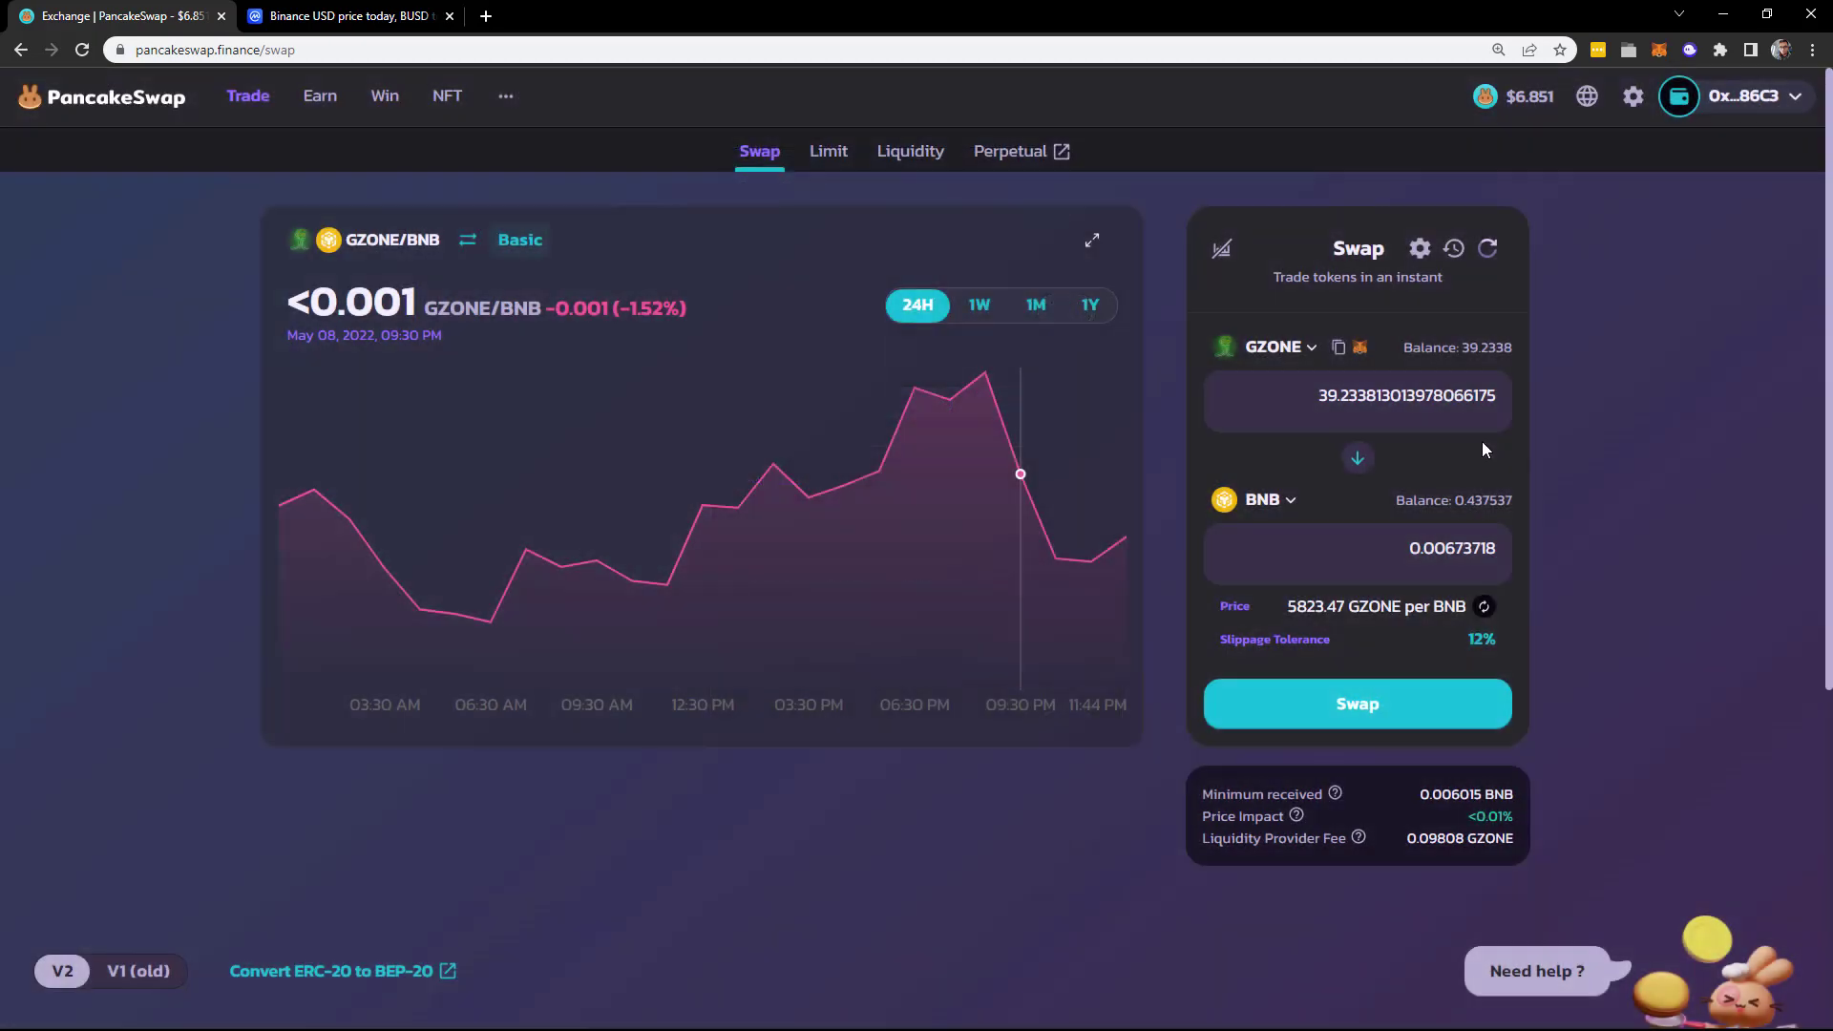
- Submit the swap of the full GZONE balance to BNB and review the estimated gas fee in the MetaMask request
left_click(1330, 723)
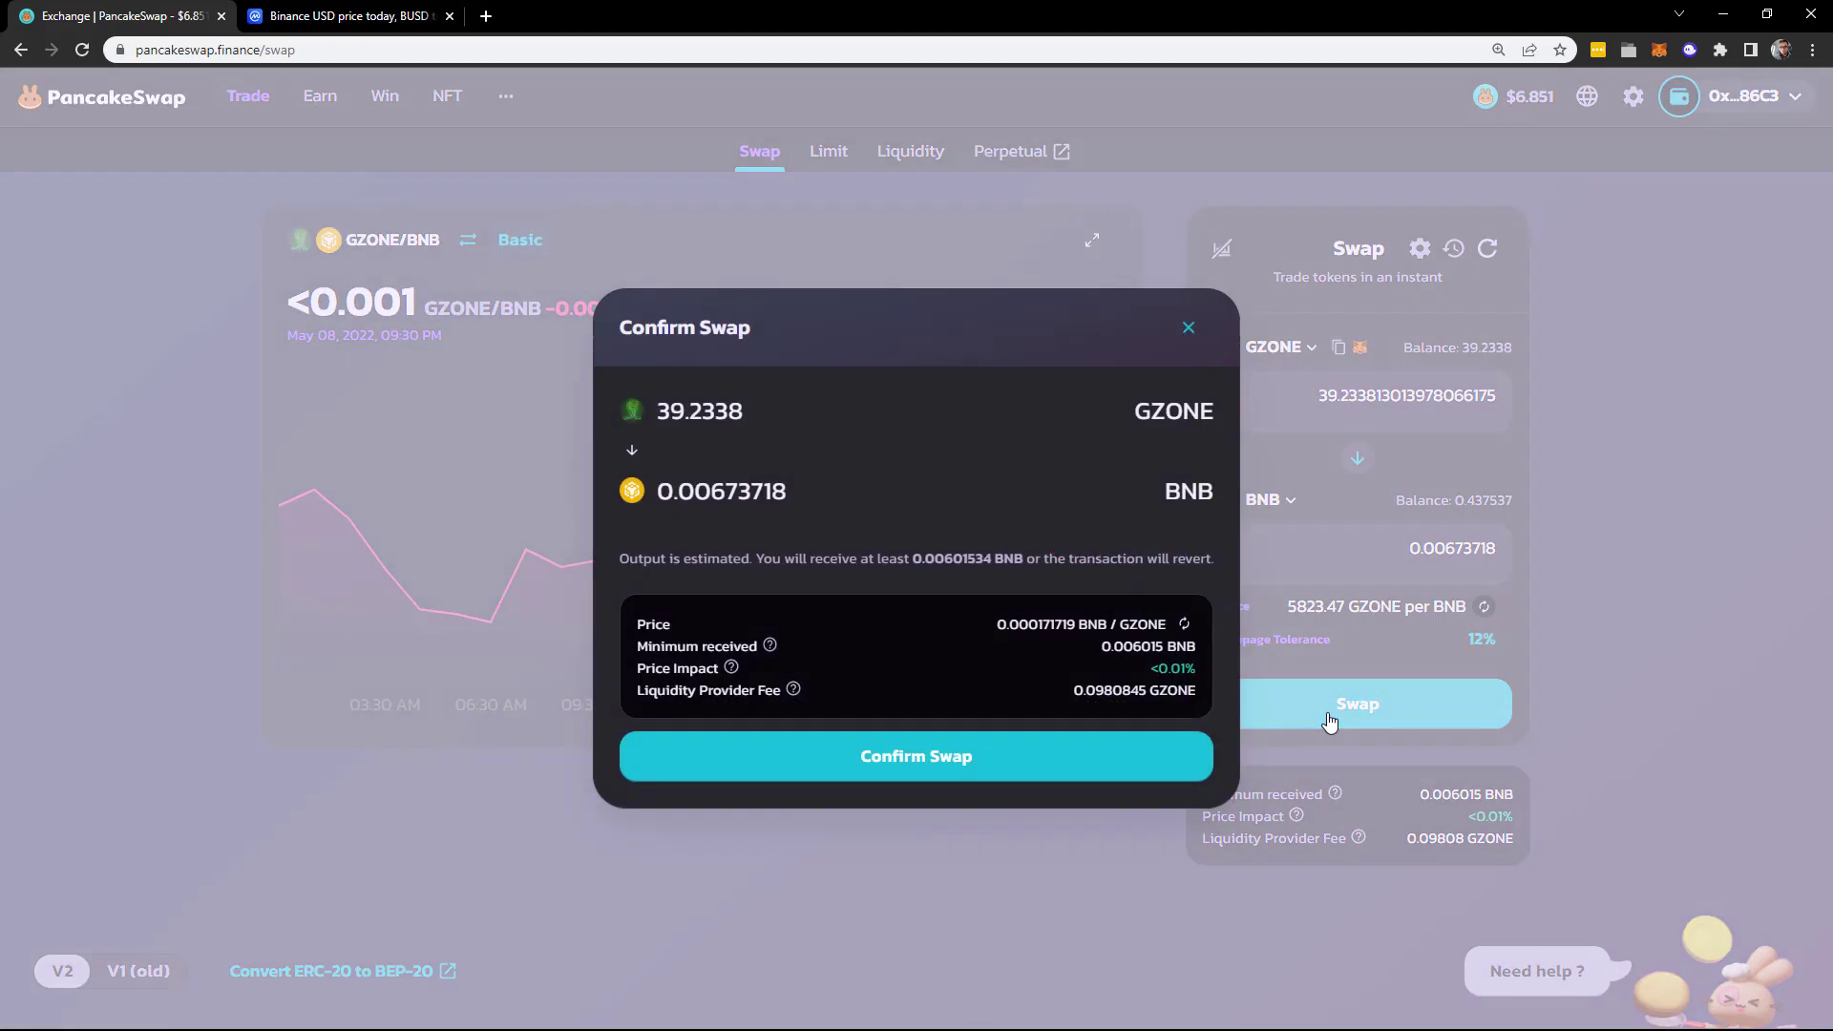
left_click(937, 768)
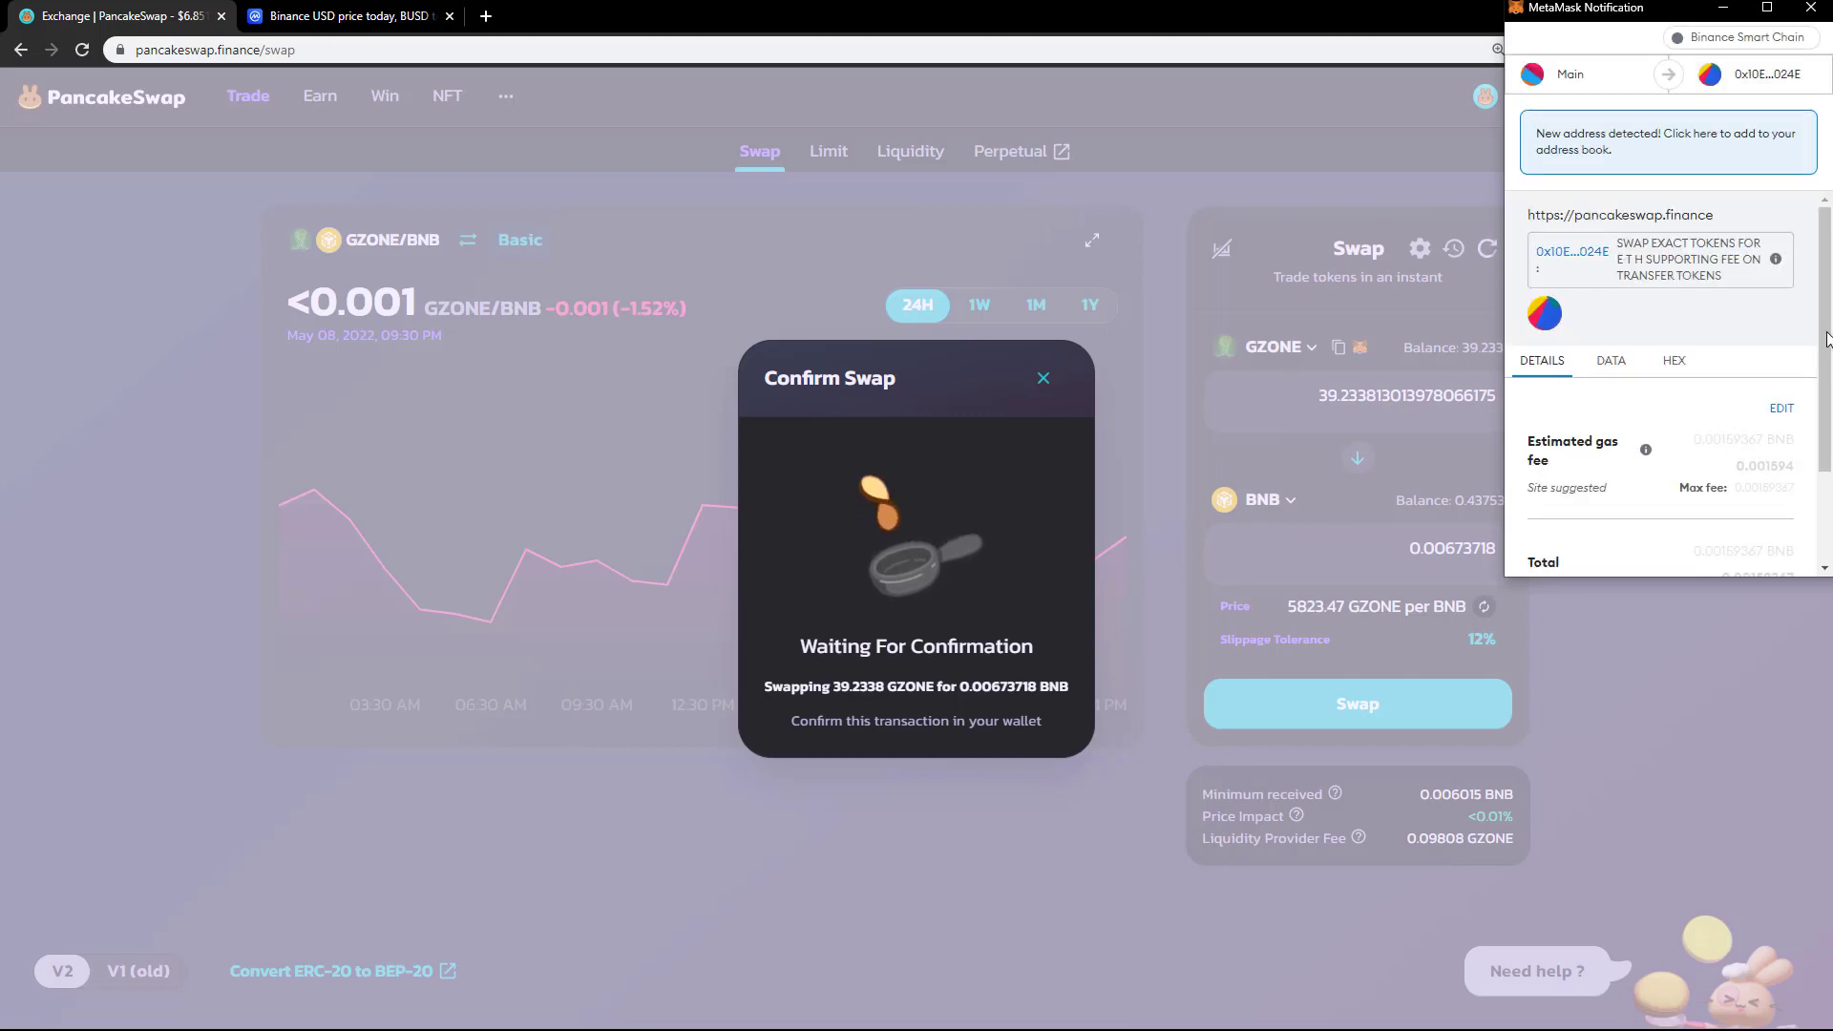
scroll(1824, 401, "down", 2)
scroll(1825, 401, "down", 1)
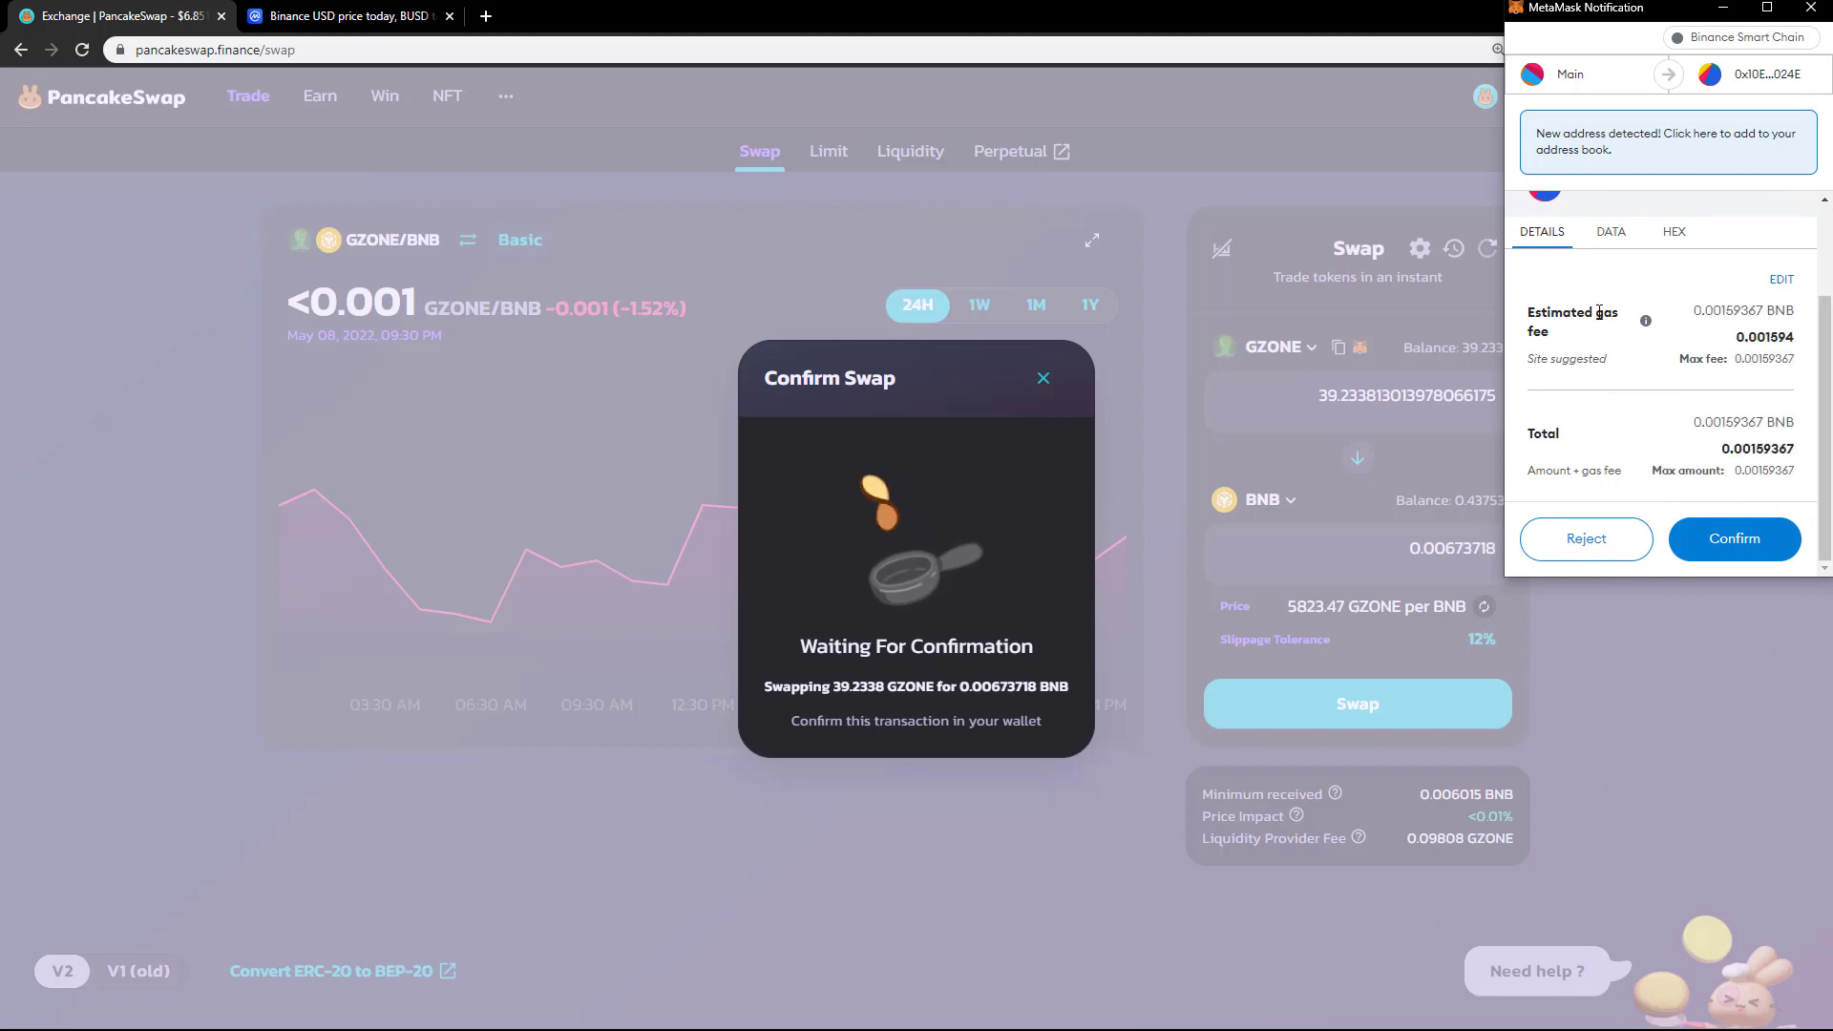
- Try a gas price of 70 GWEI in the transaction's suggested gas fee and discard the edit
left_click(1783, 280)
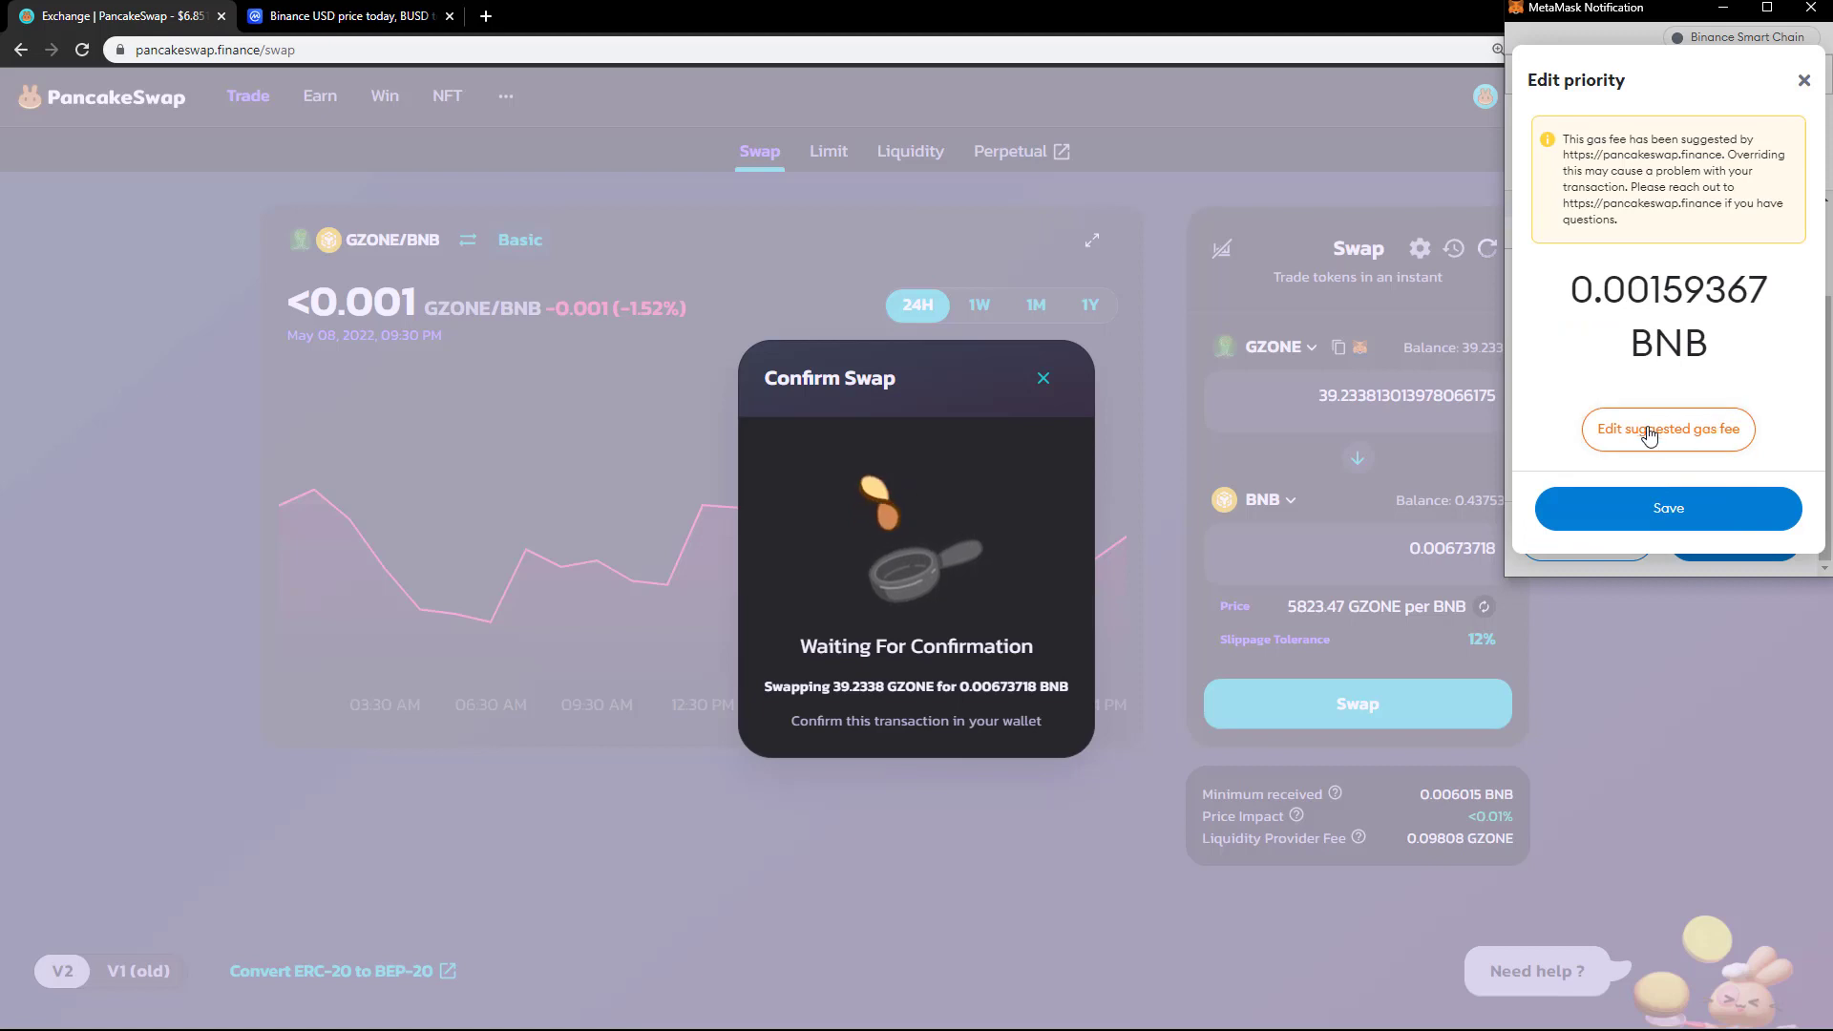
left_click(1707, 430)
left_click(1609, 404)
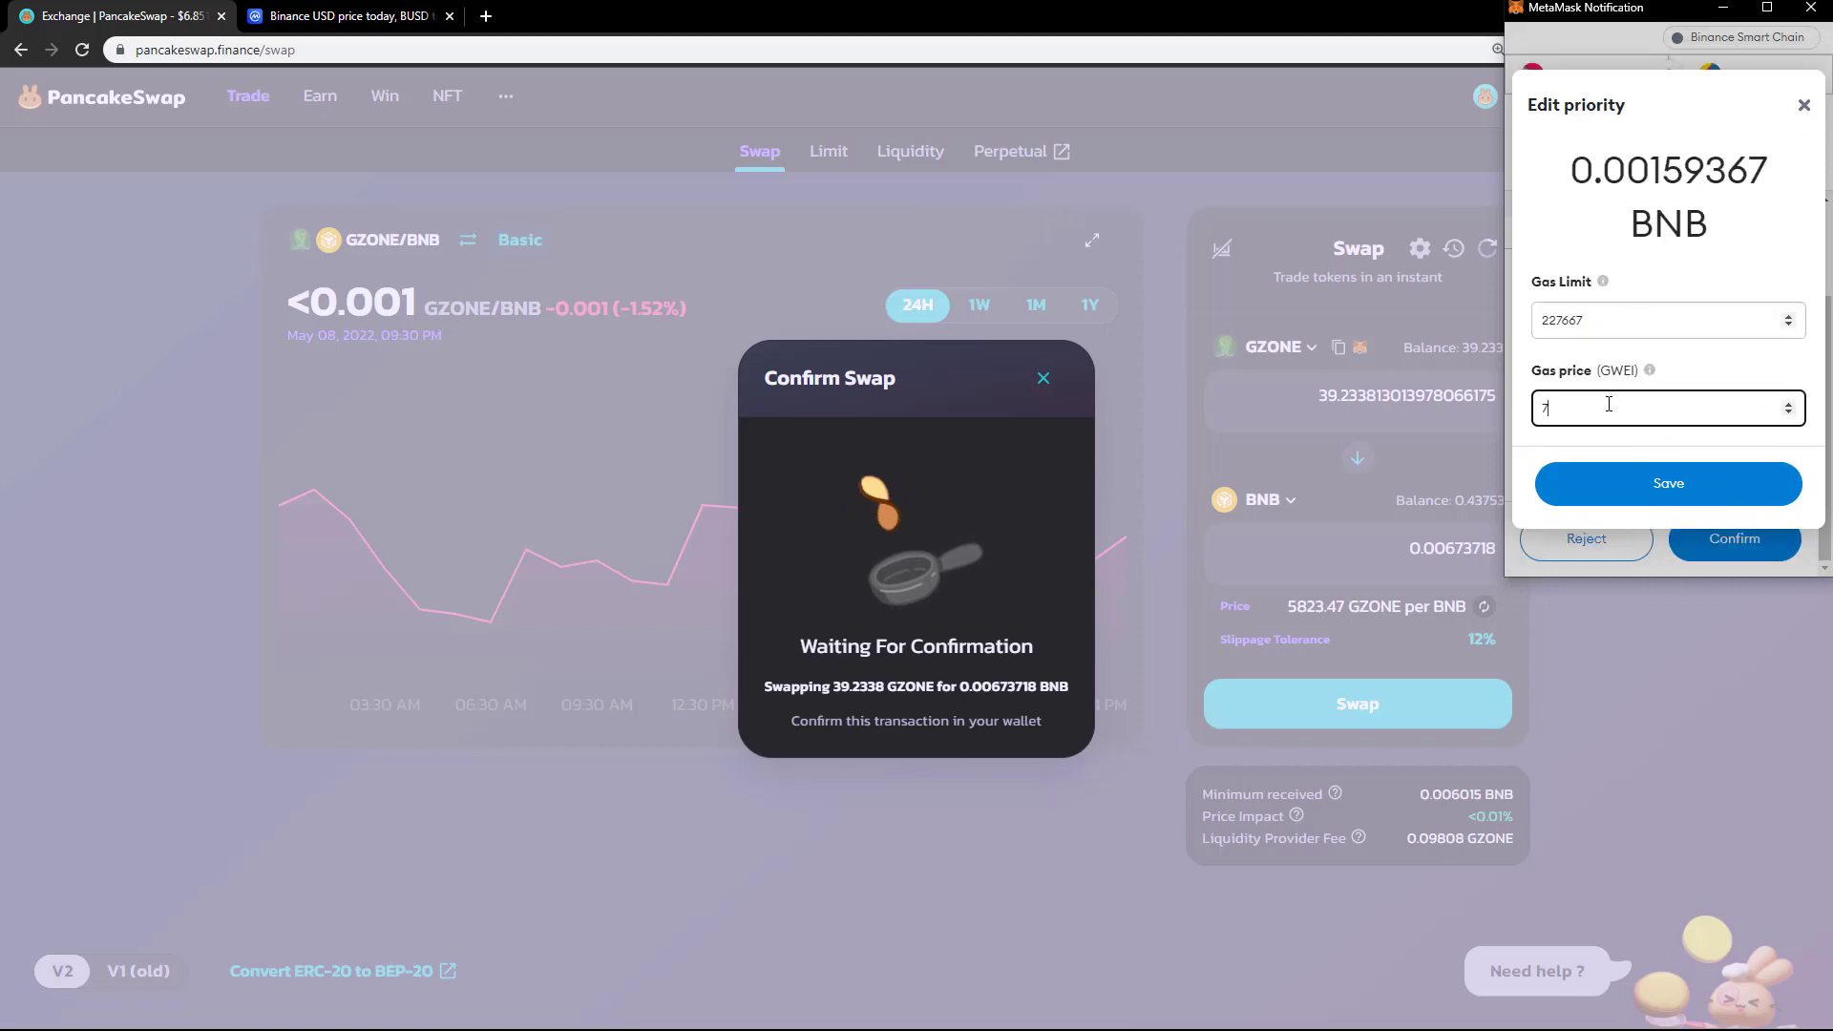
type("0")
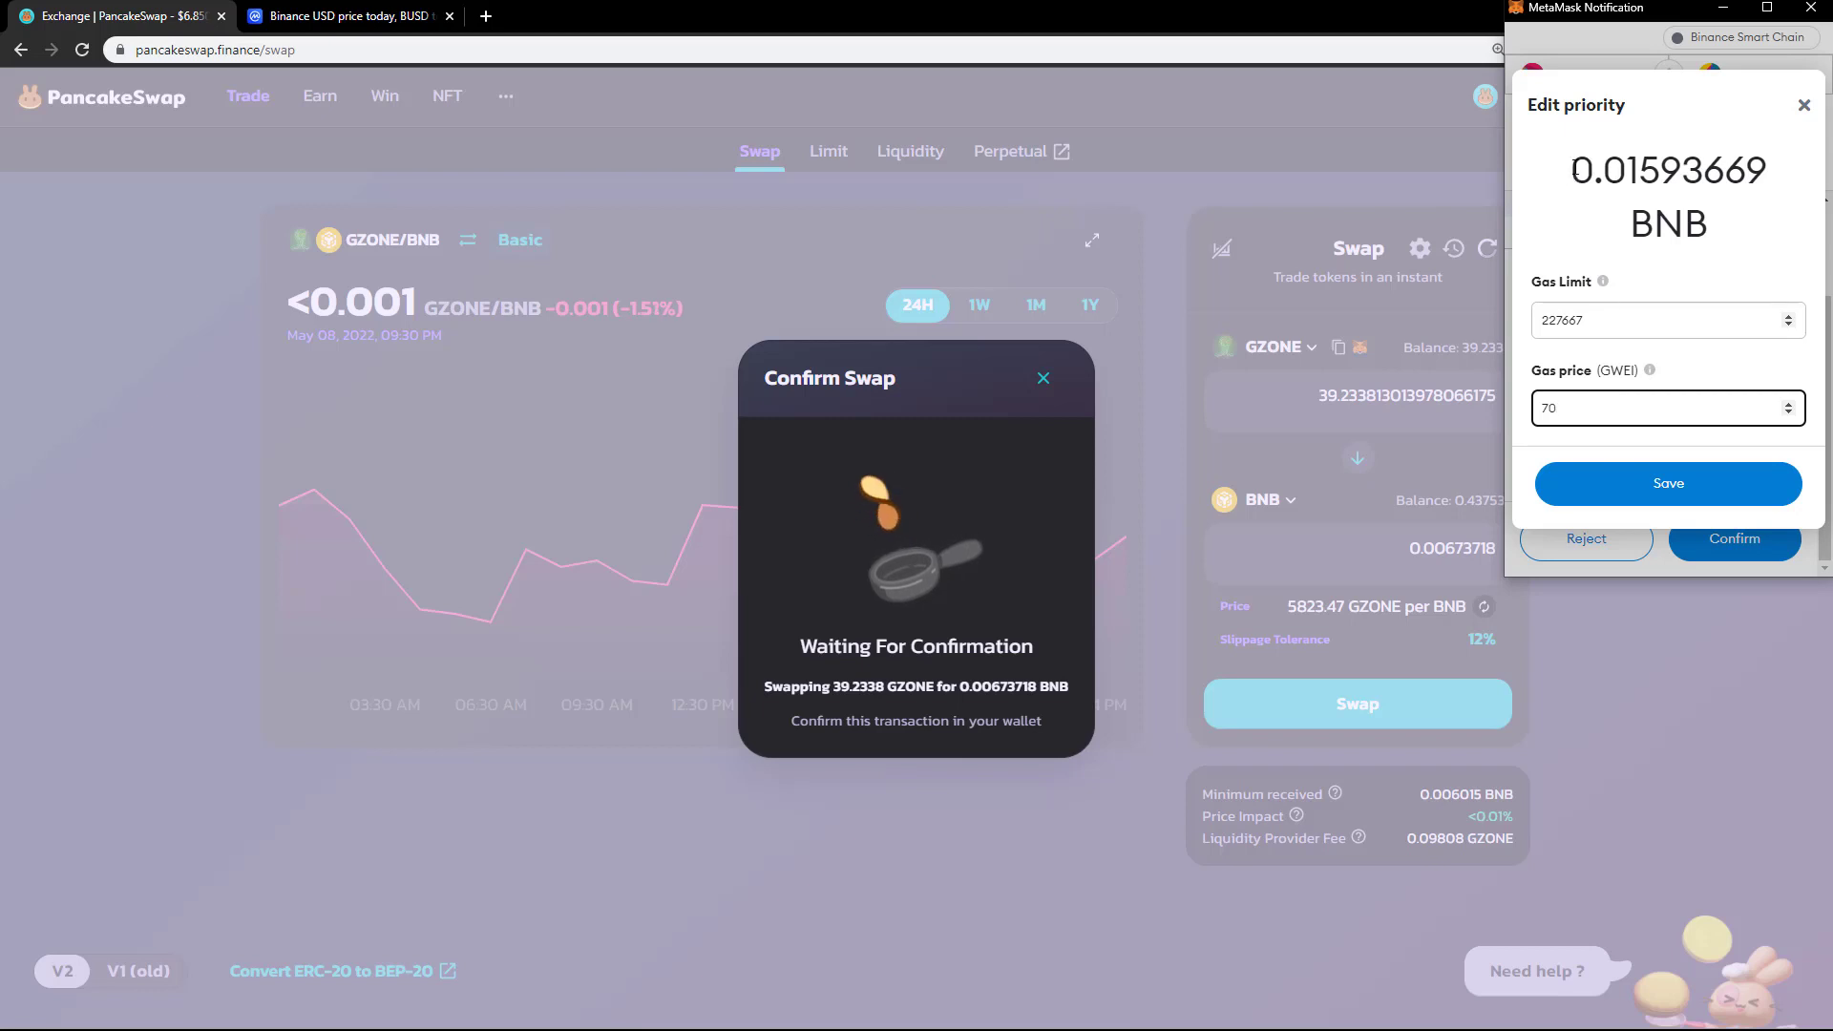
left_click_drag(1570, 170, 1652, 163)
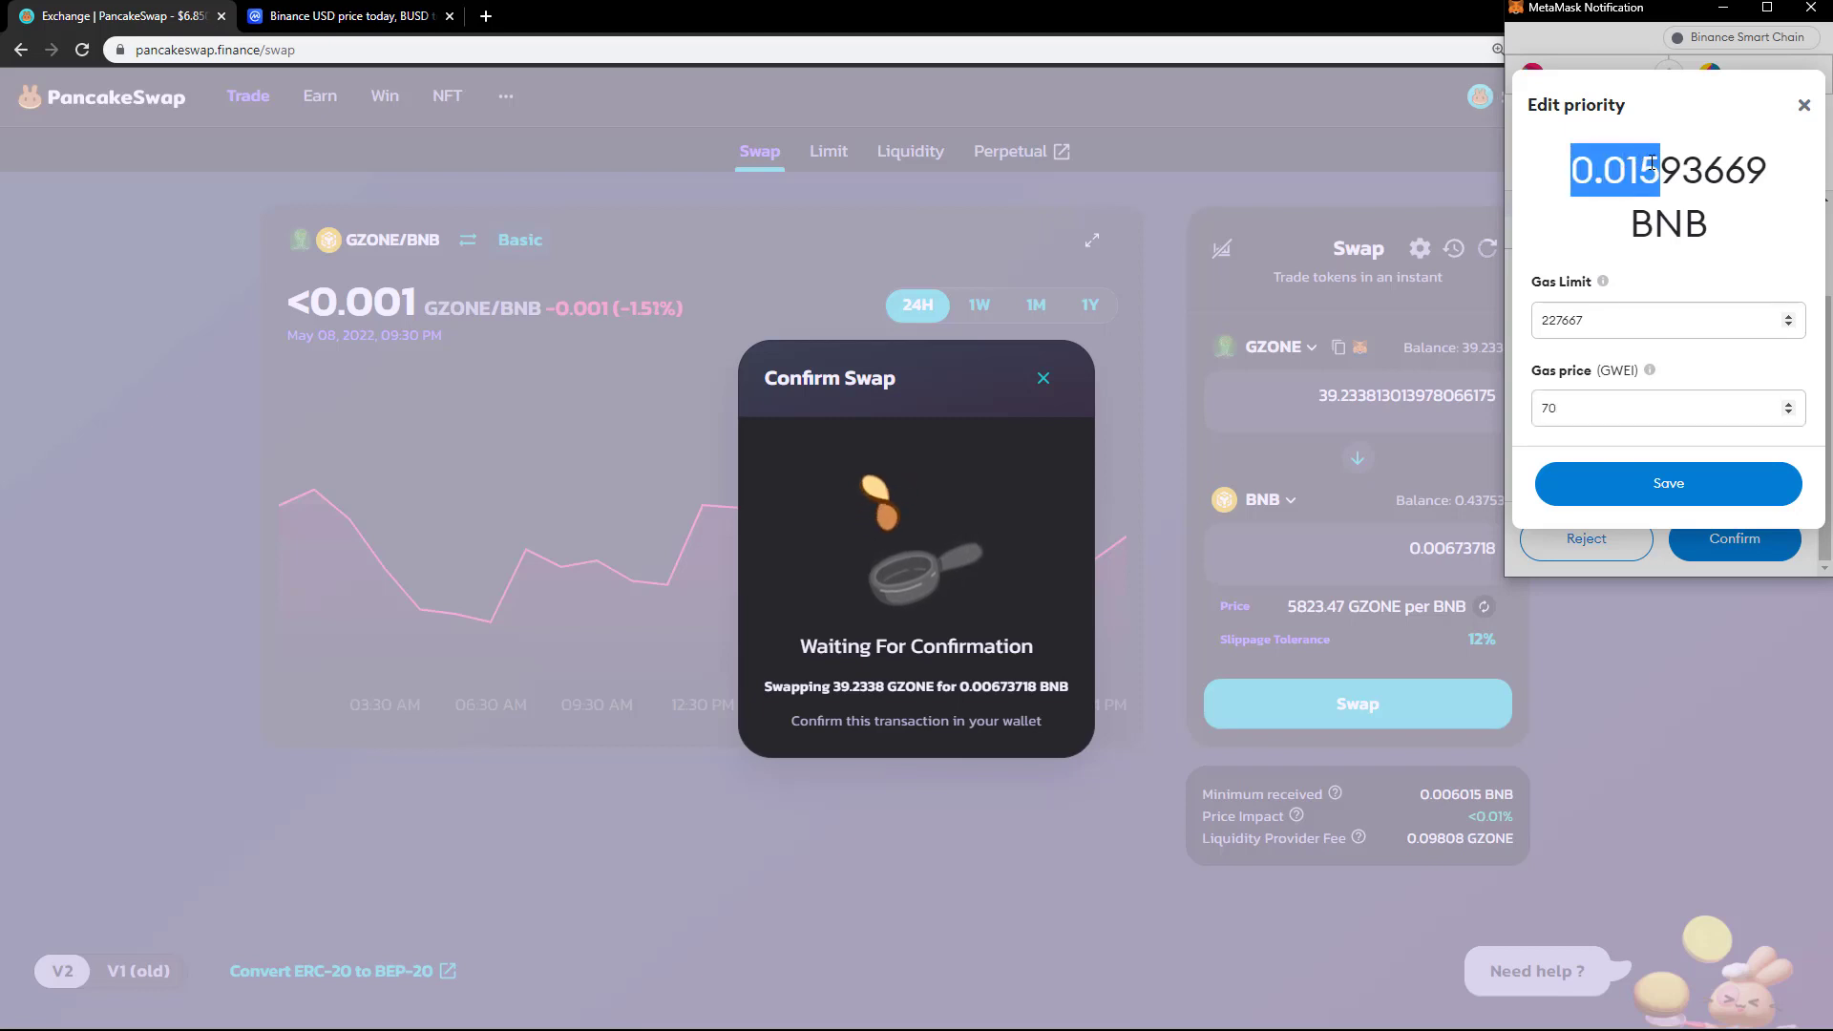
left_click(1804, 106)
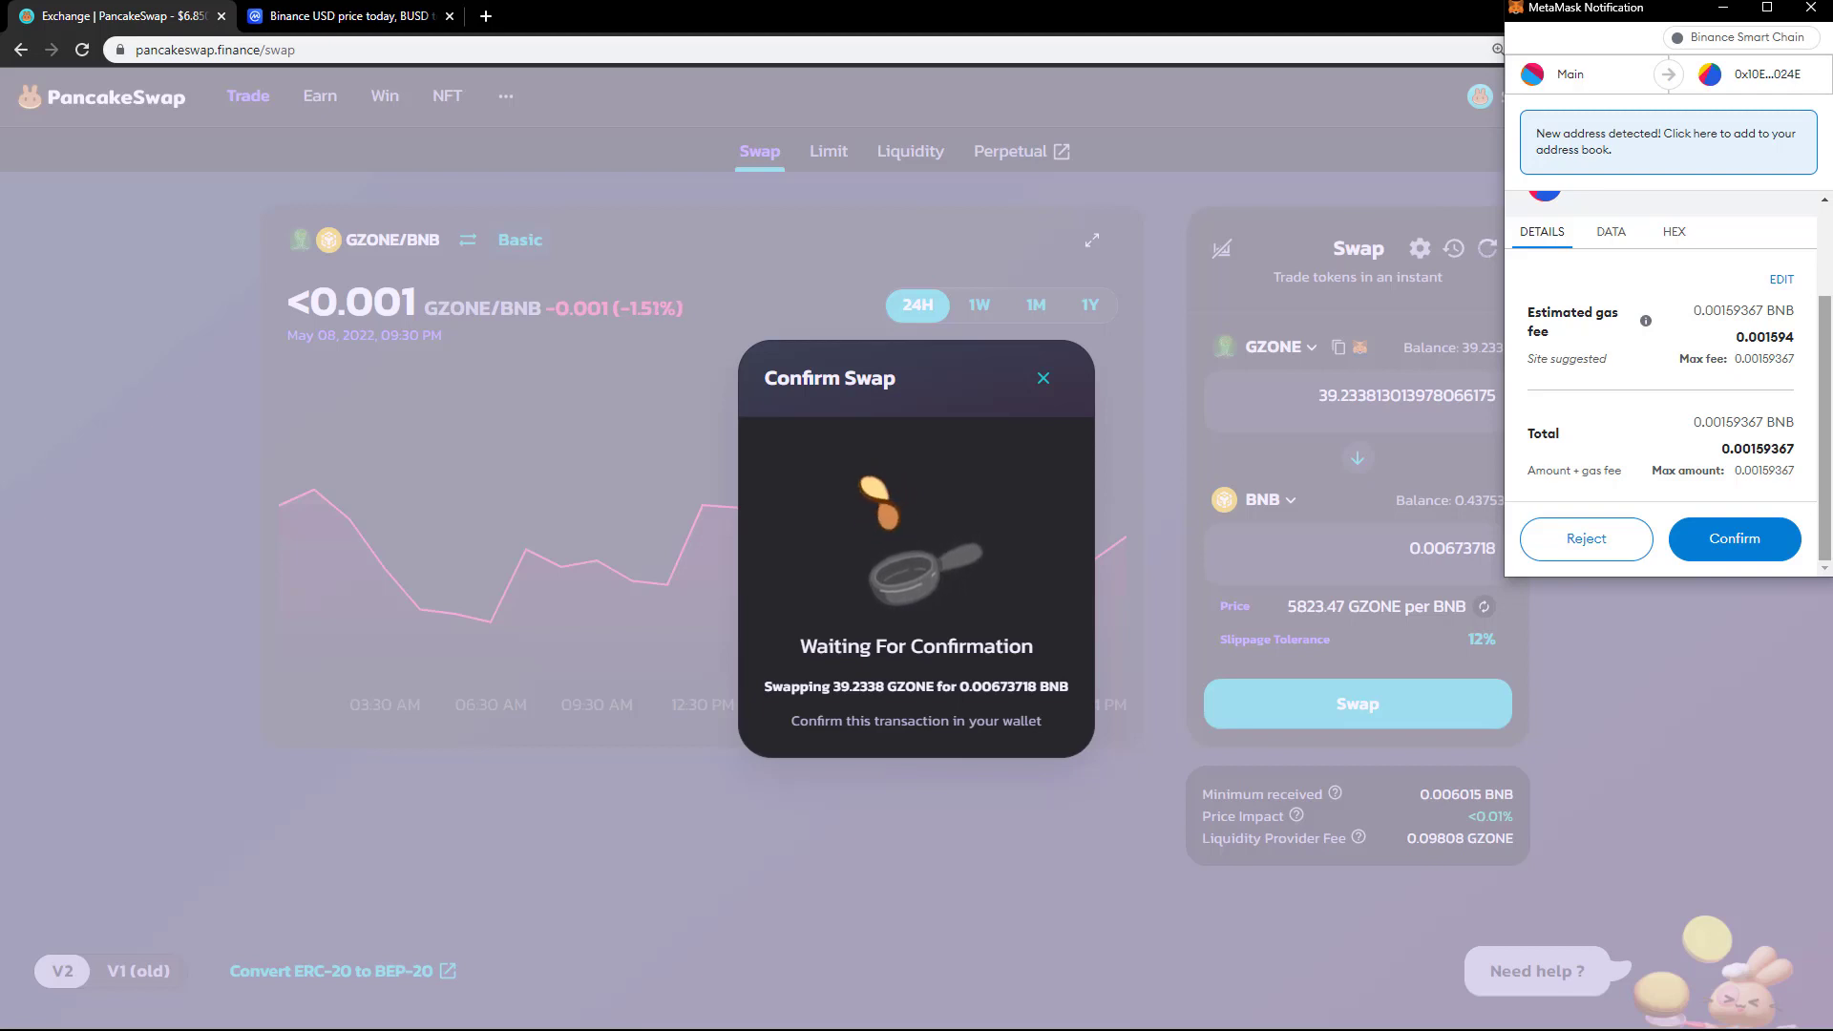
- View the gas fee priority editor for the pending swap again and close it without saving
mouse_move(1826, 401)
left_mouse_down()
mouse_move(1826, 313)
mouse_move(1826, 401)
left_mouse_up()
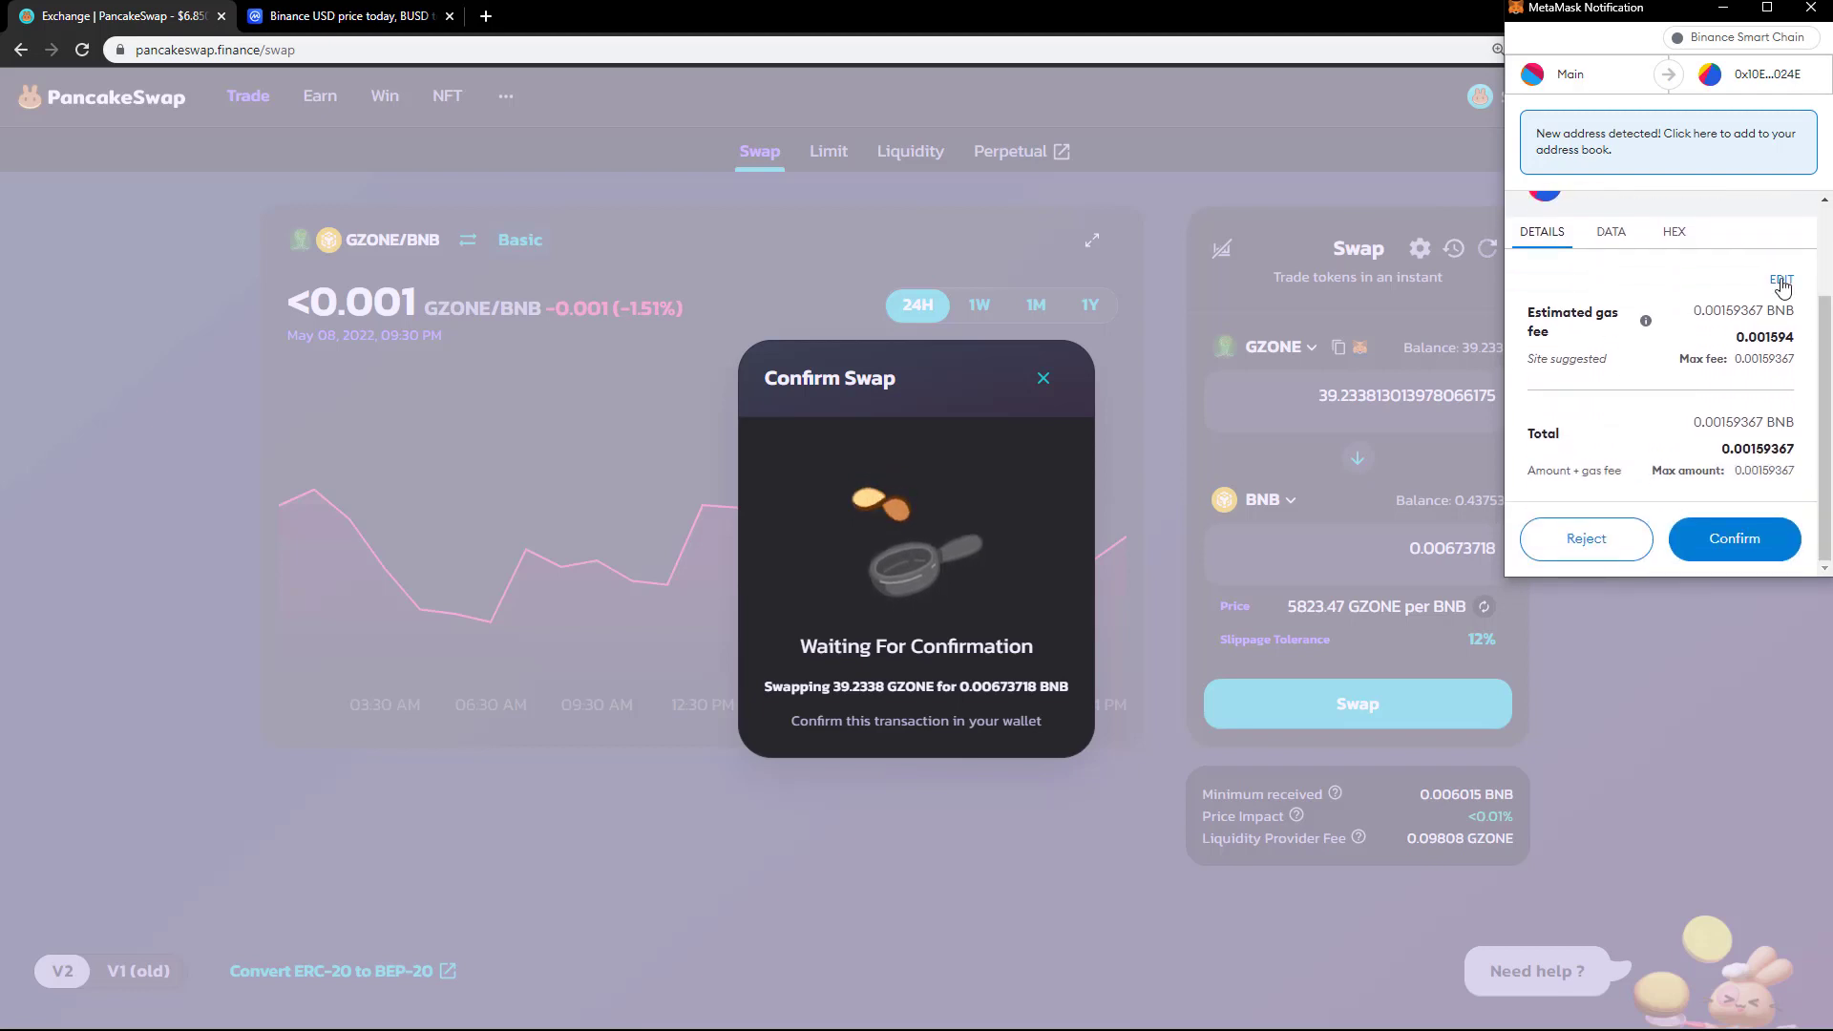
left_click(1781, 281)
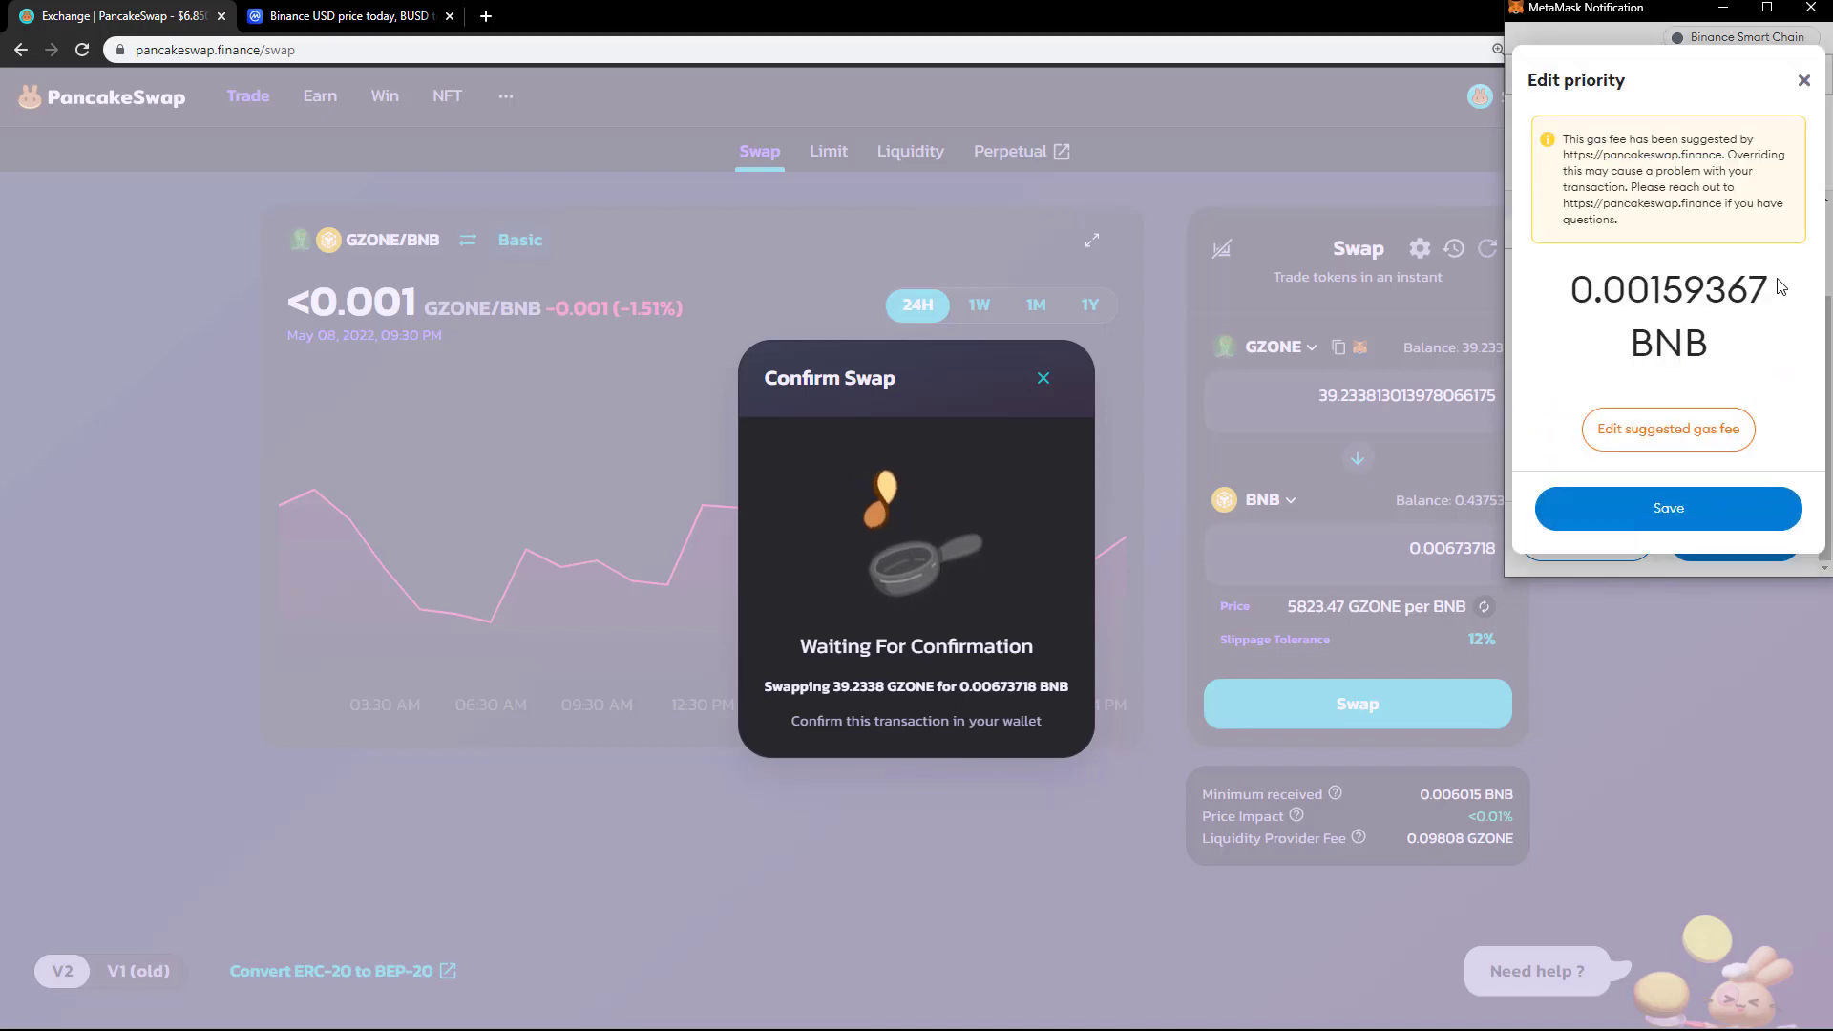
left_click(1804, 82)
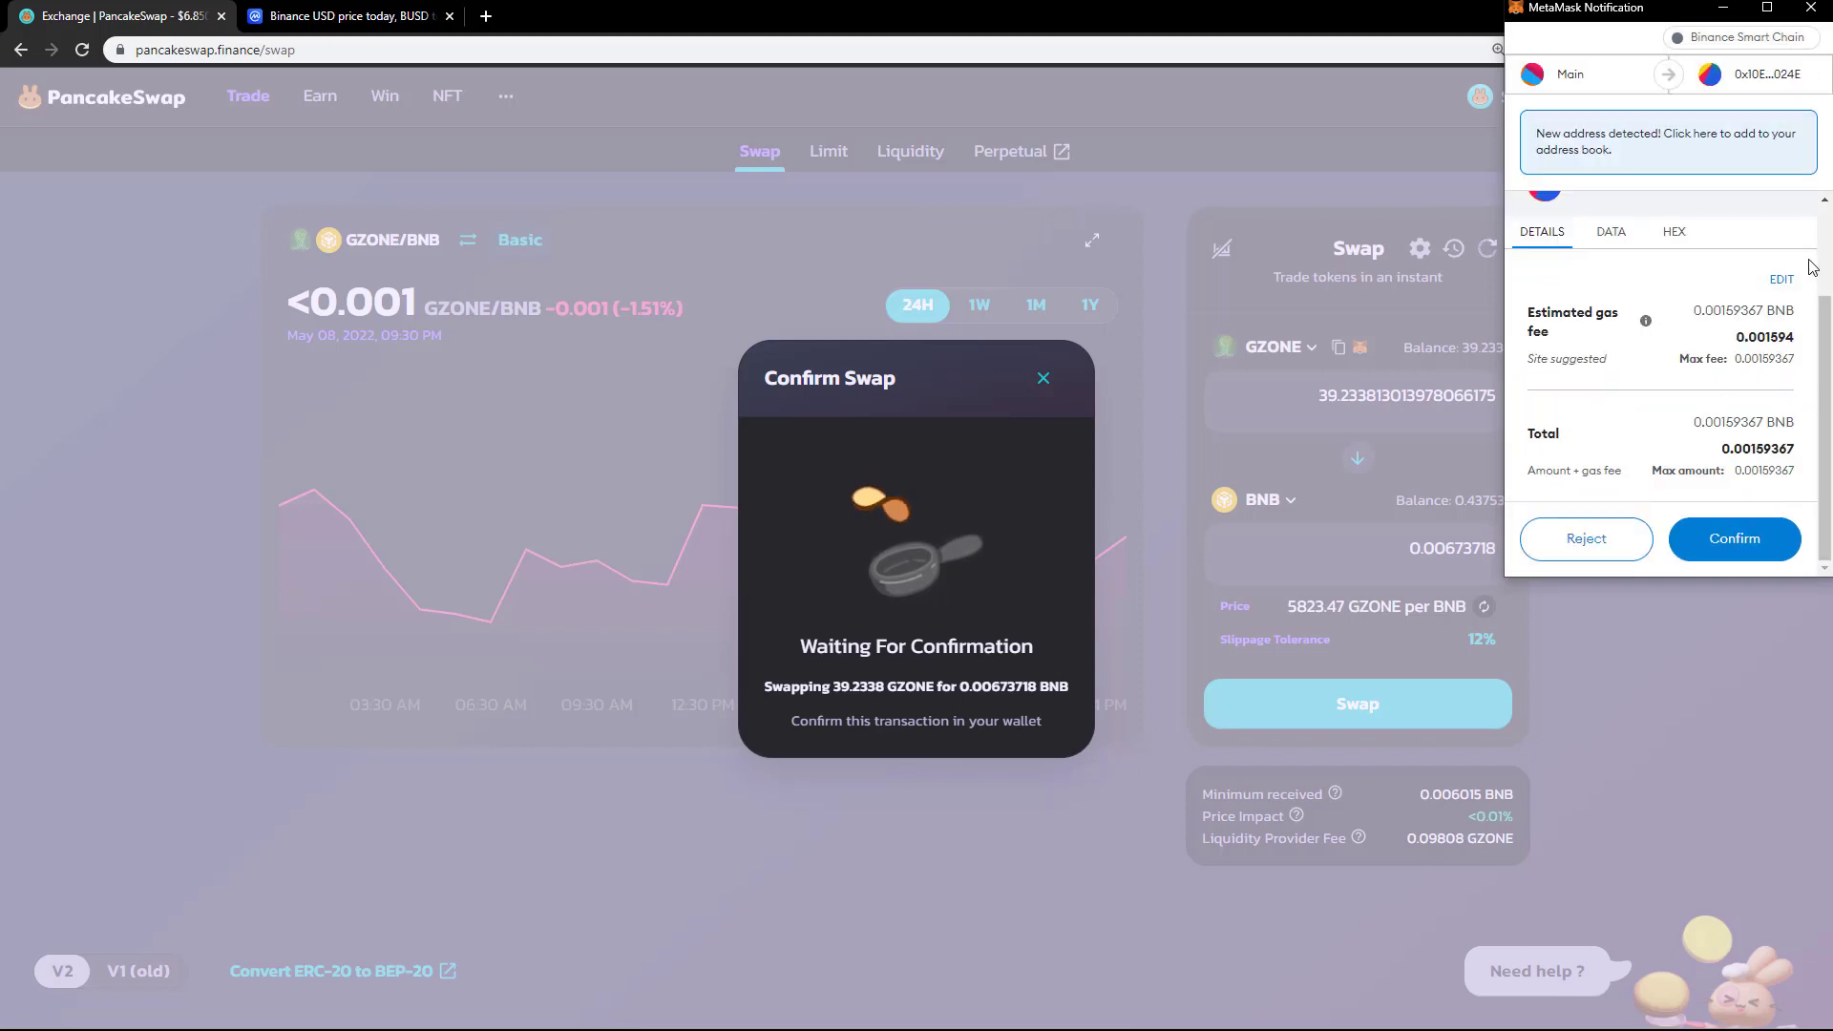
left_click(1783, 282)
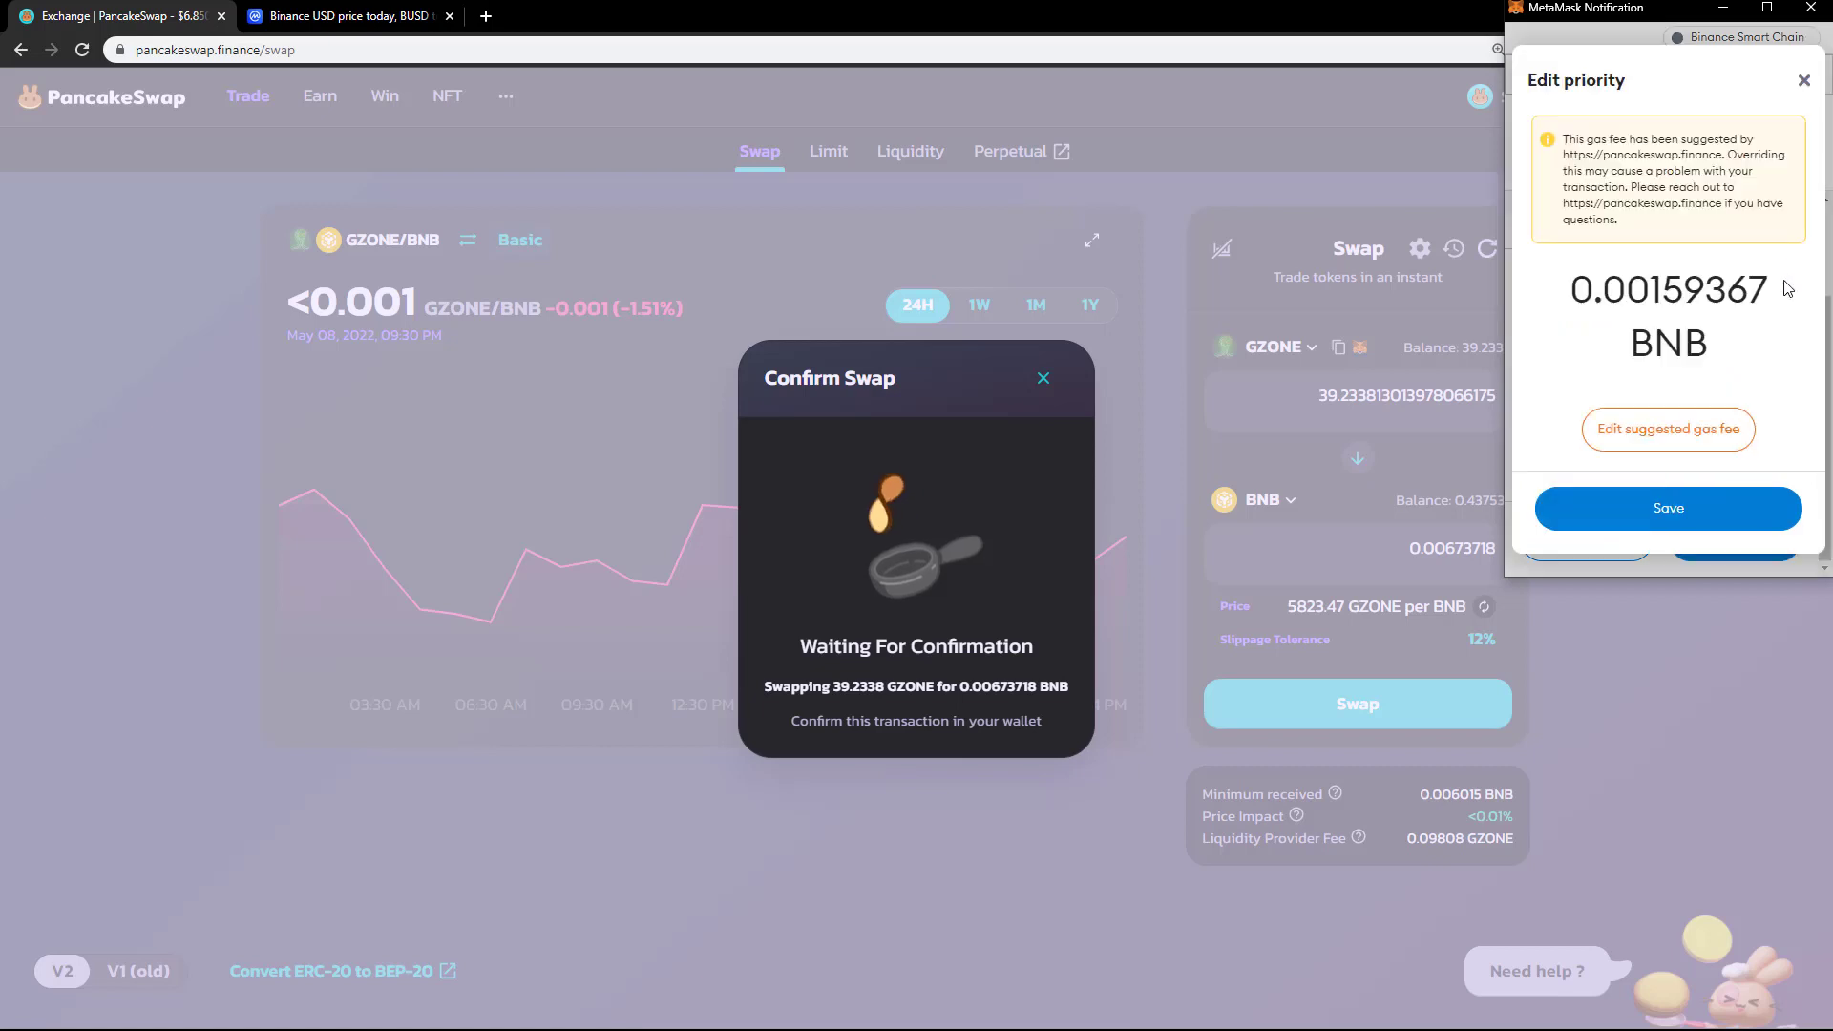
left_click(1804, 81)
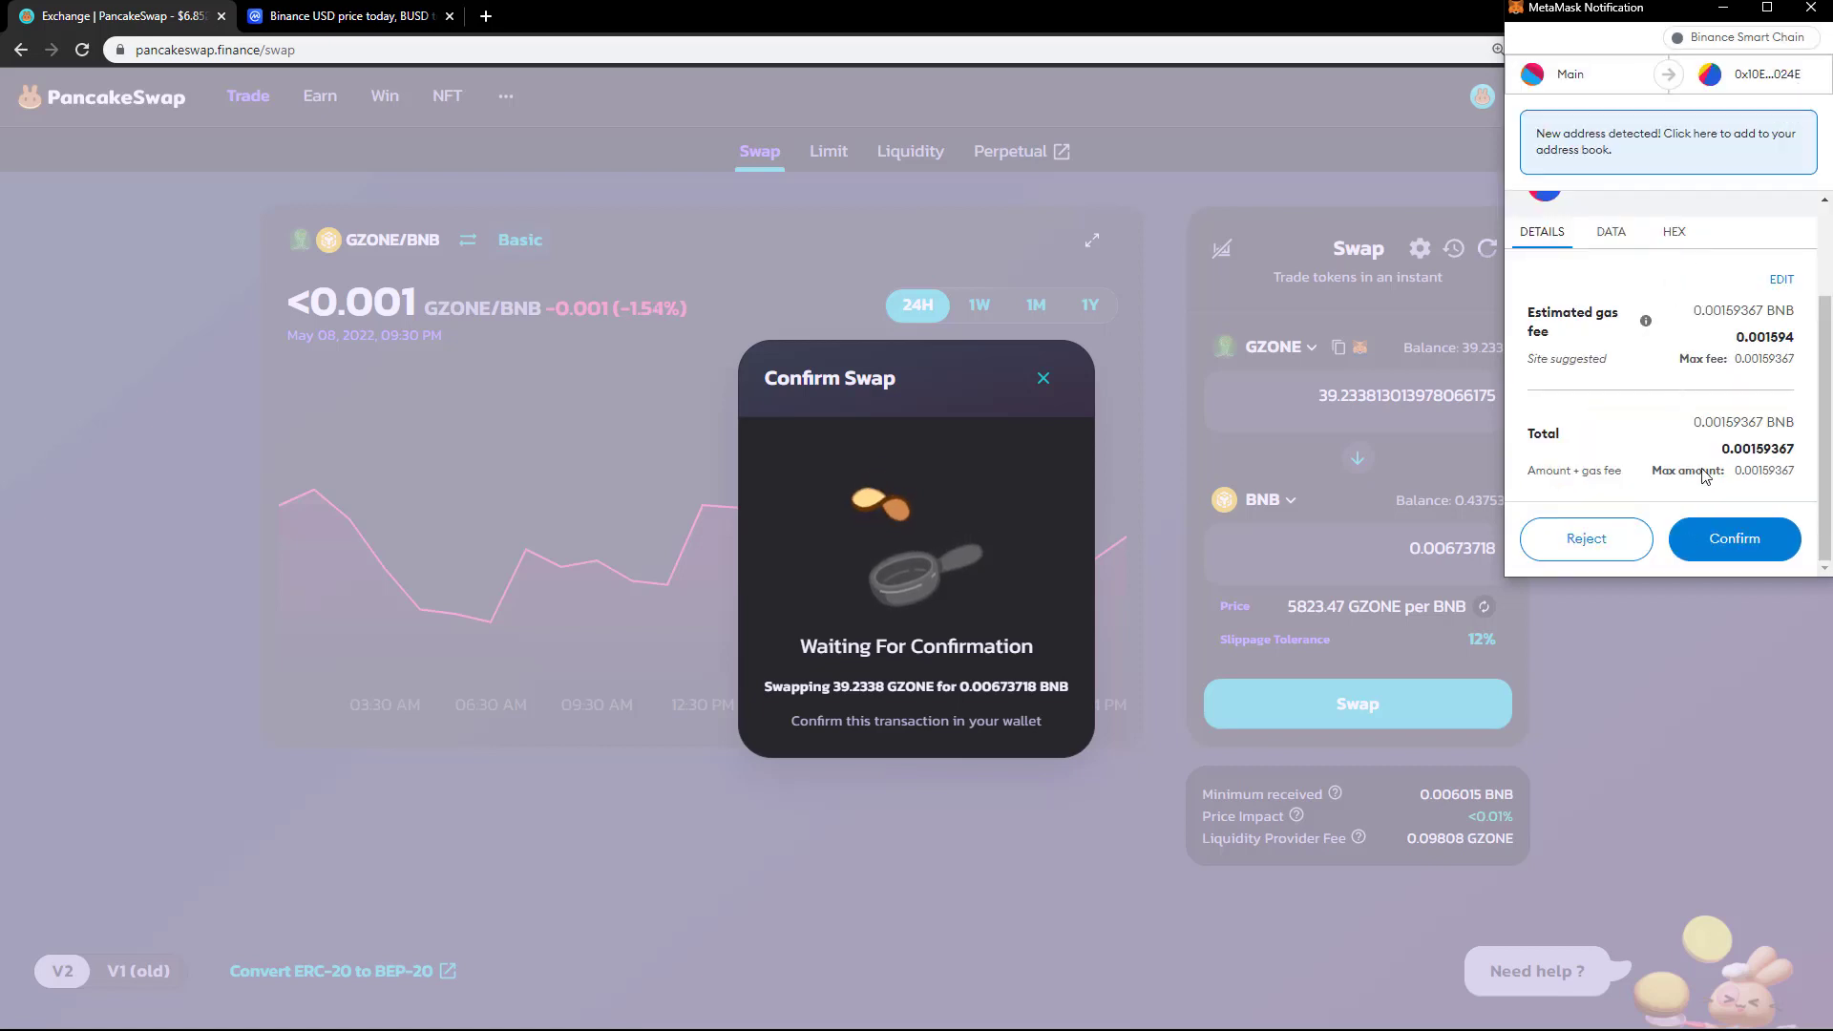
- Confirm the GZONE to BNB swap in MetaMask and dismiss the transaction submitted notice
left_click(1732, 542)
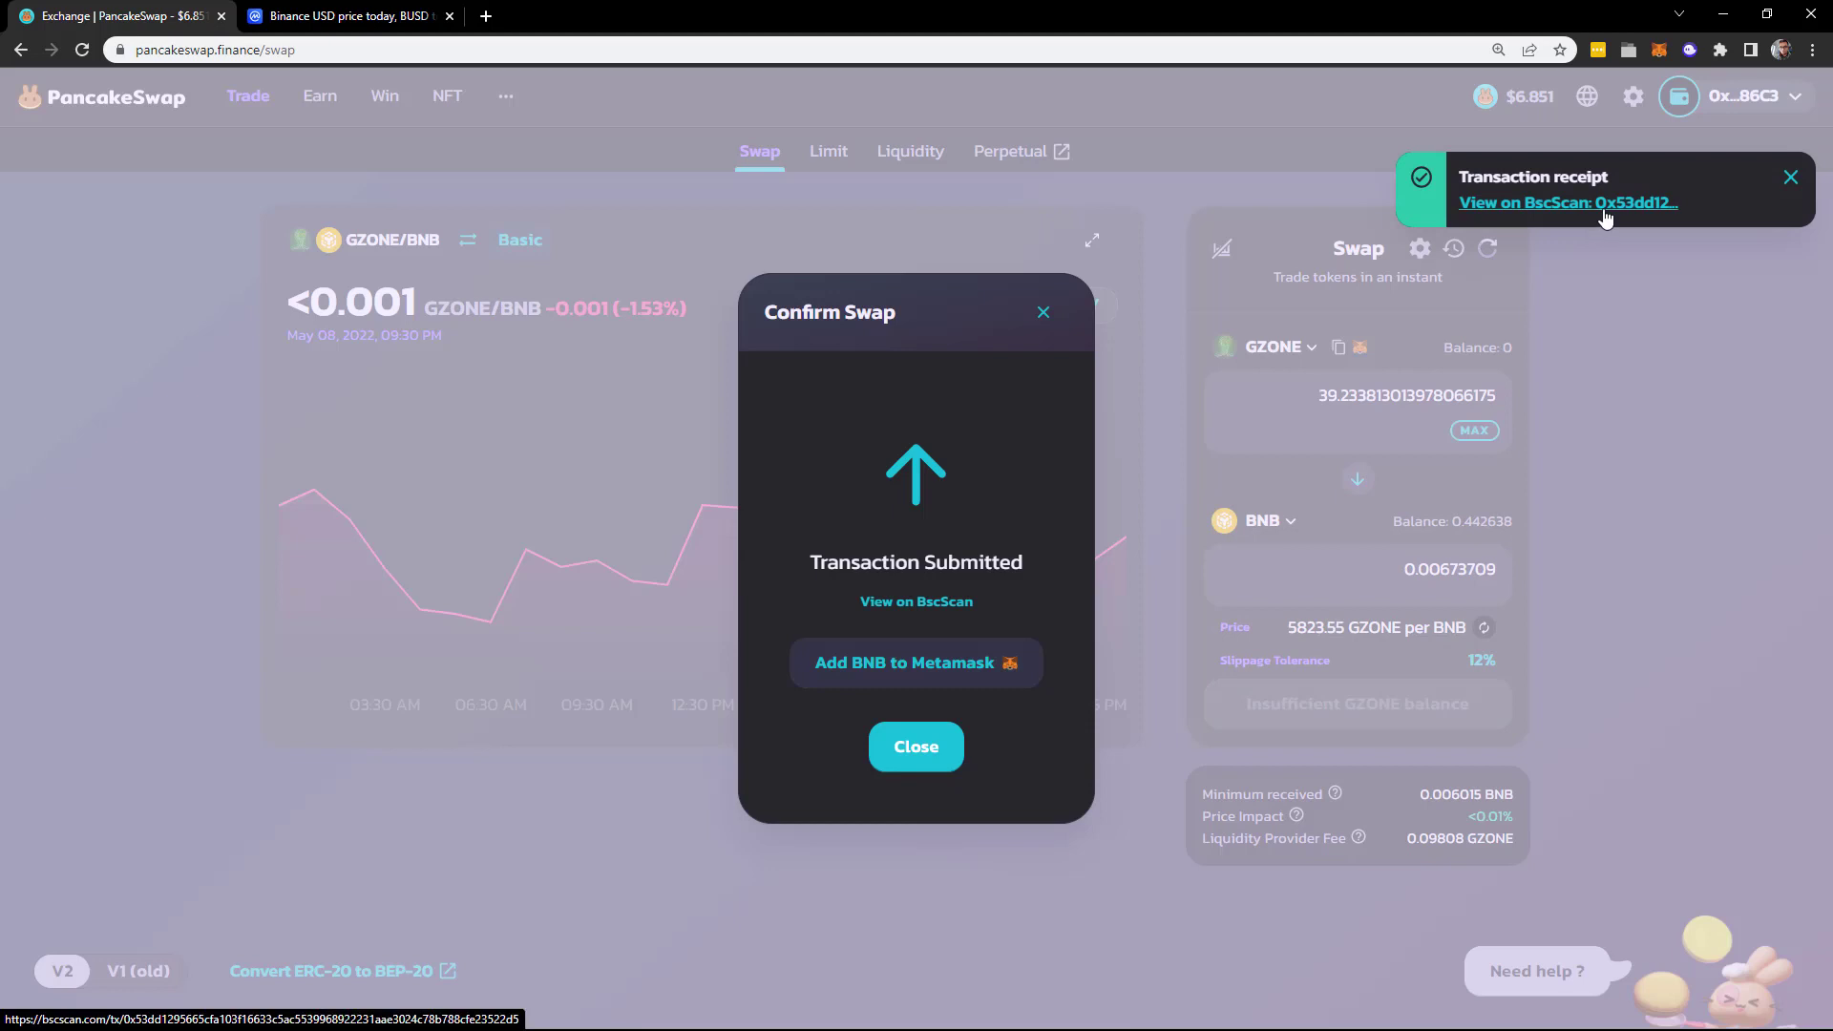
left_click(919, 766)
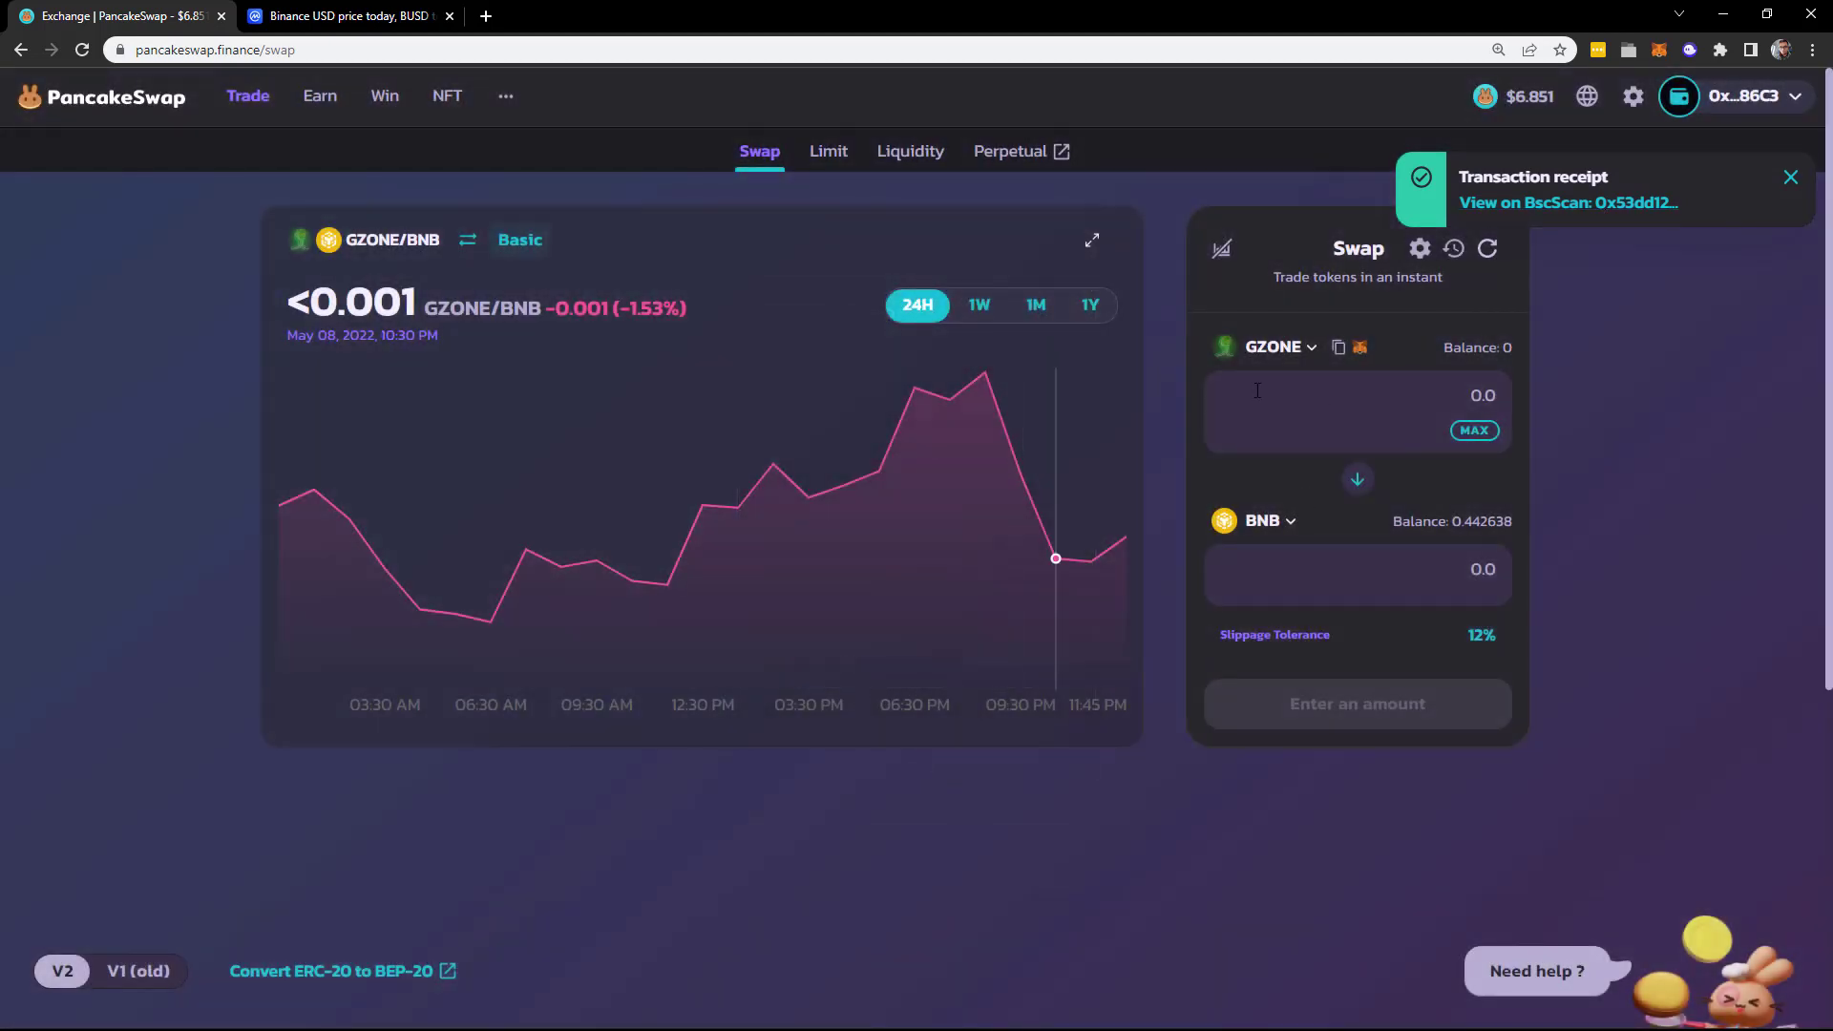
- Check the GZONE and BNB balances in the swap form after the transaction
left_click(1512, 359)
left_click_drag(1450, 523, 1520, 520)
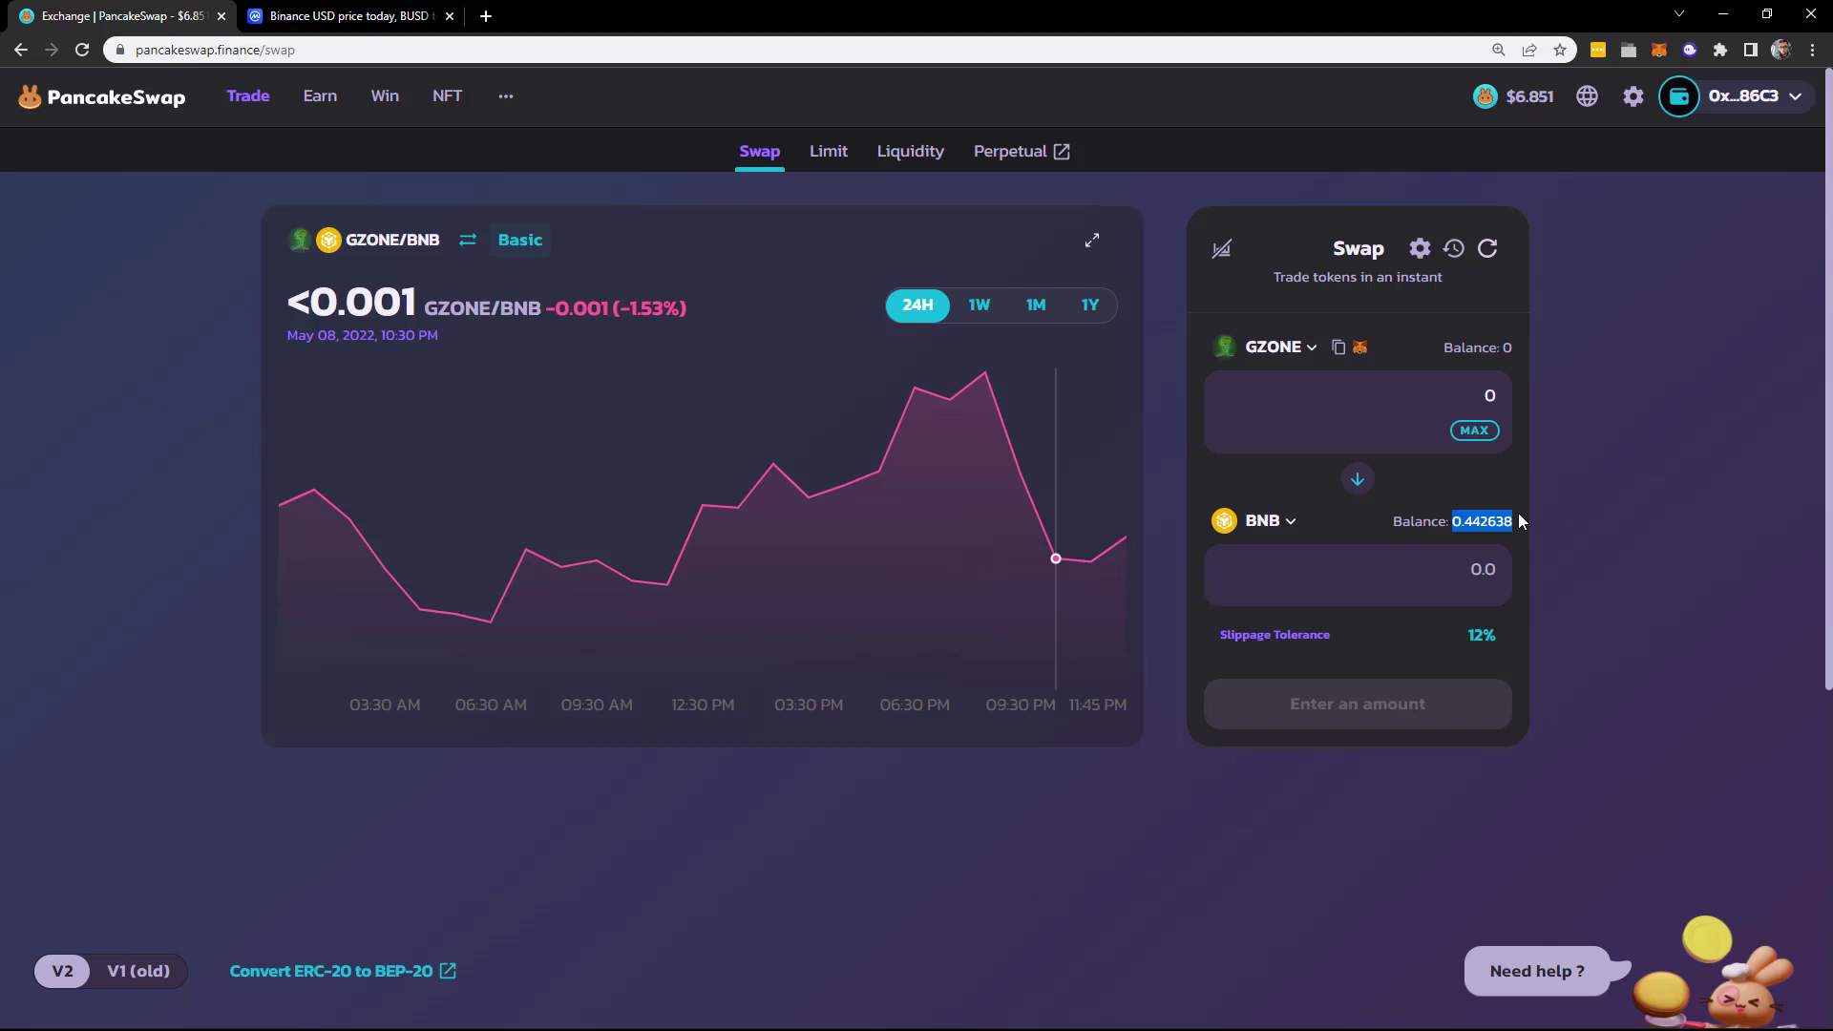
left_click(1601, 454)
mouse_move(261, 127)
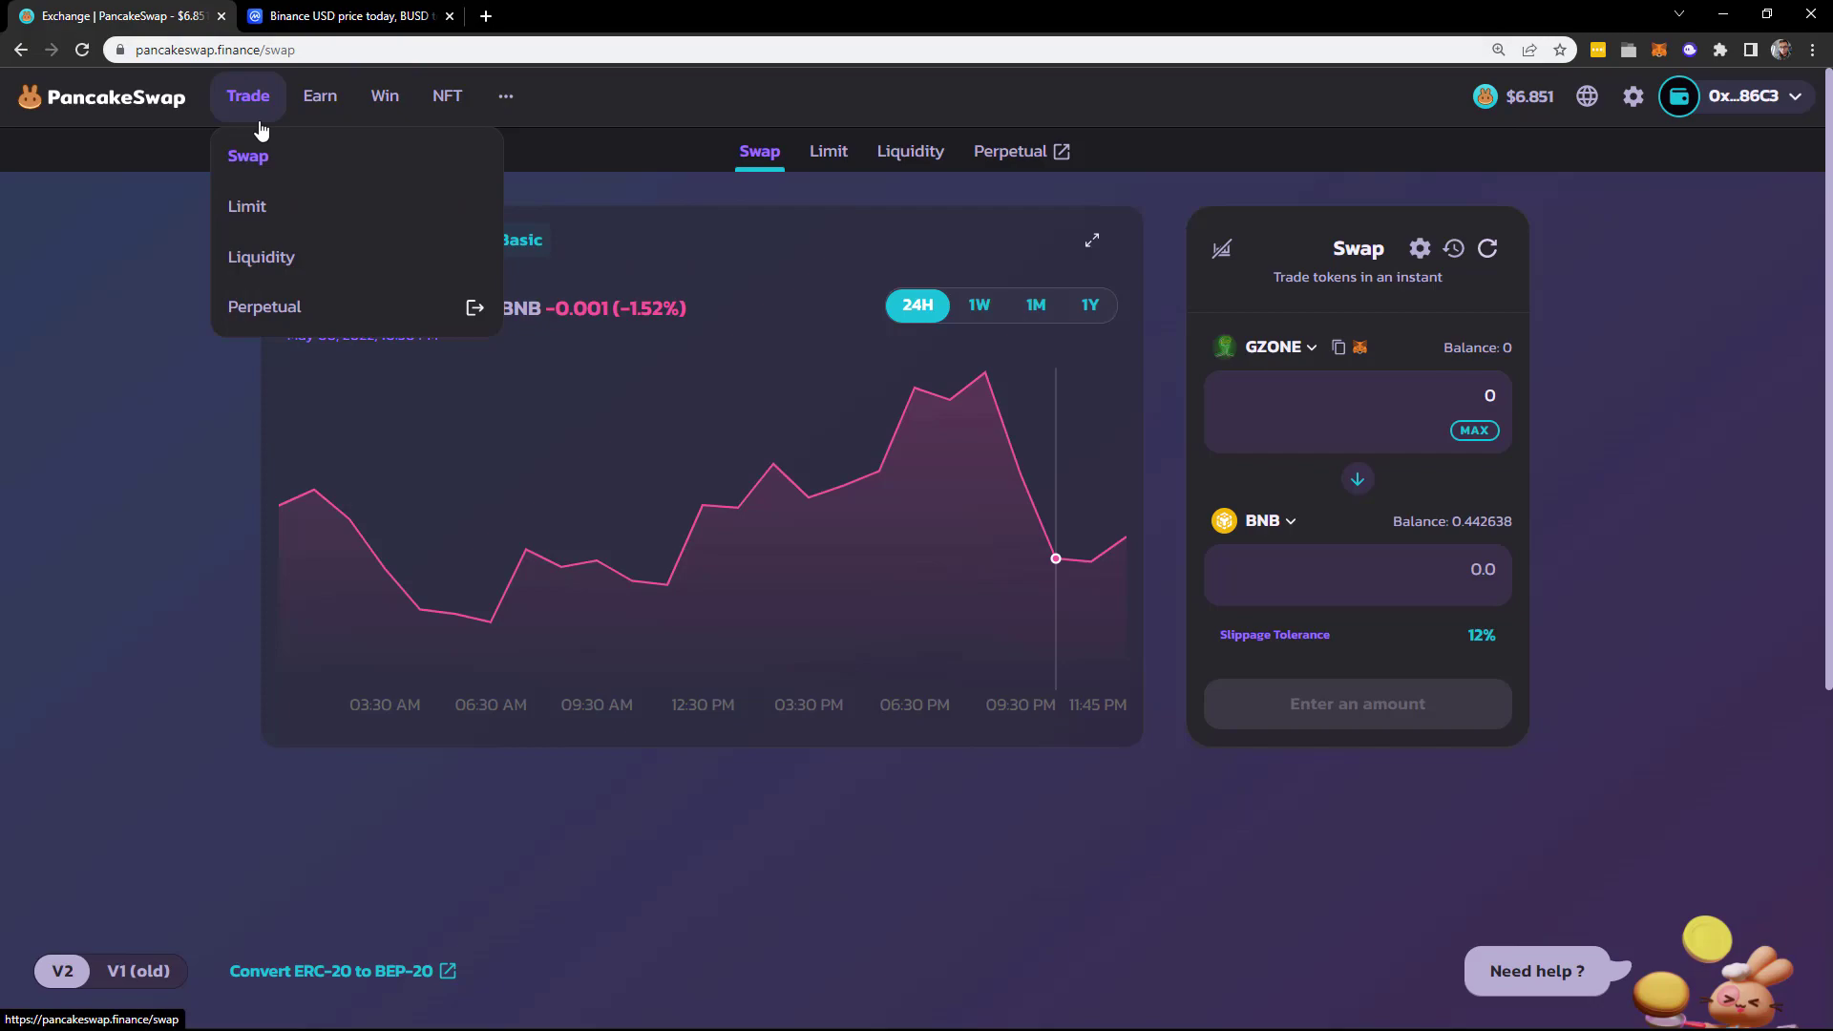